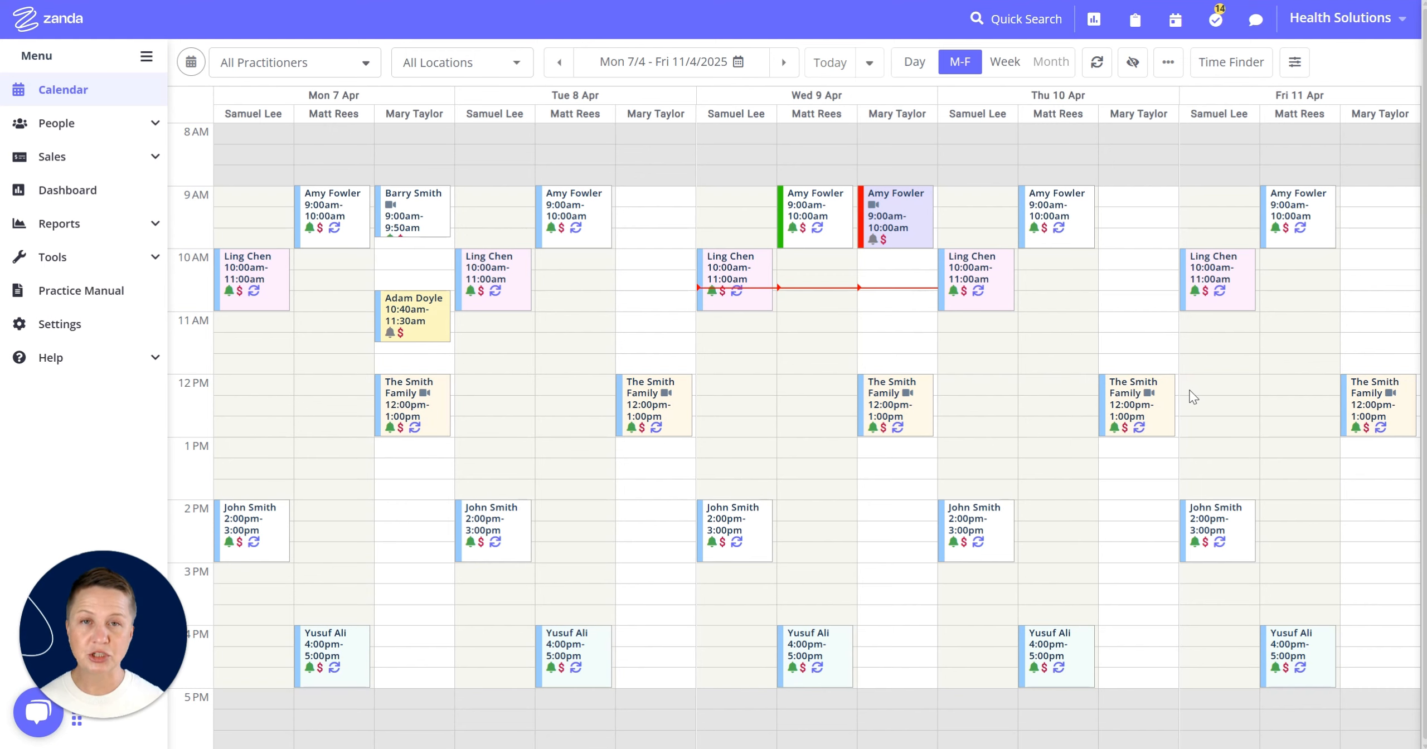
click(334, 62)
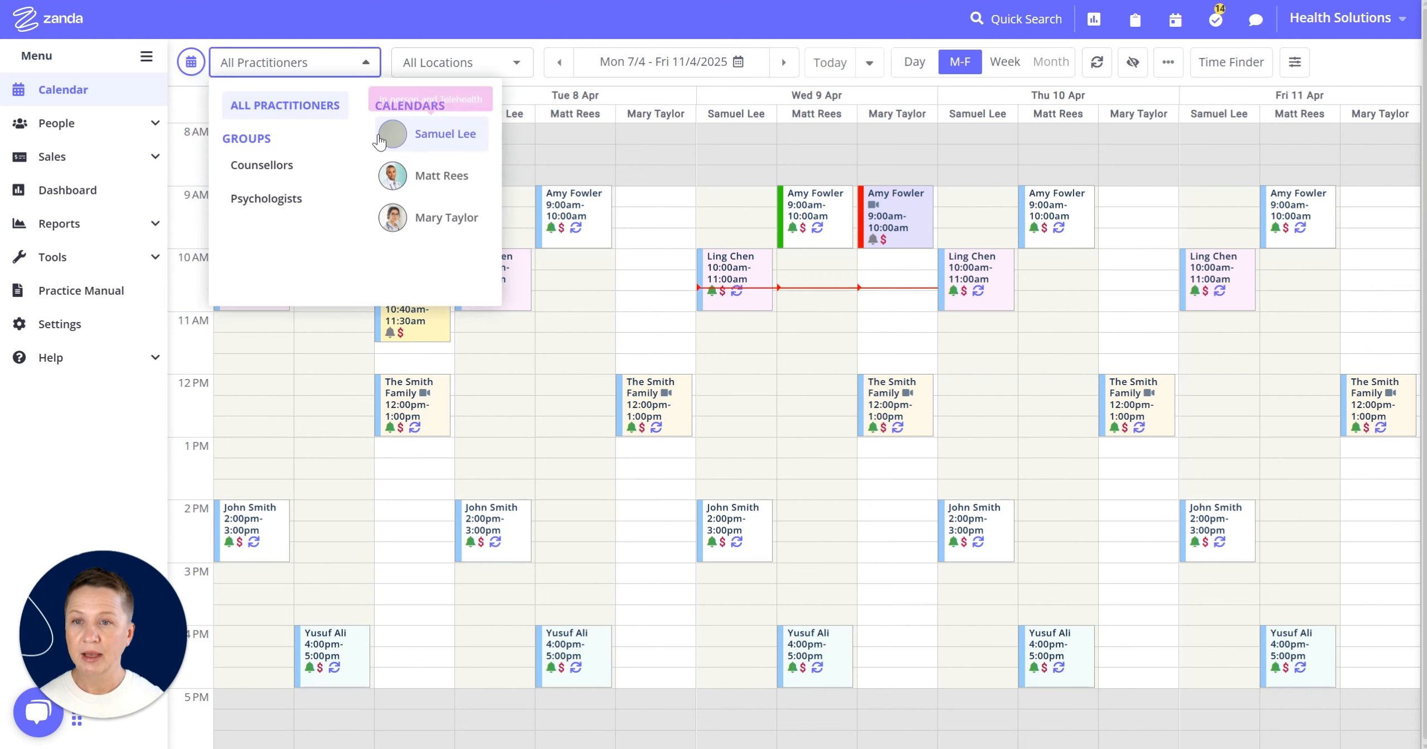
click(458, 142)
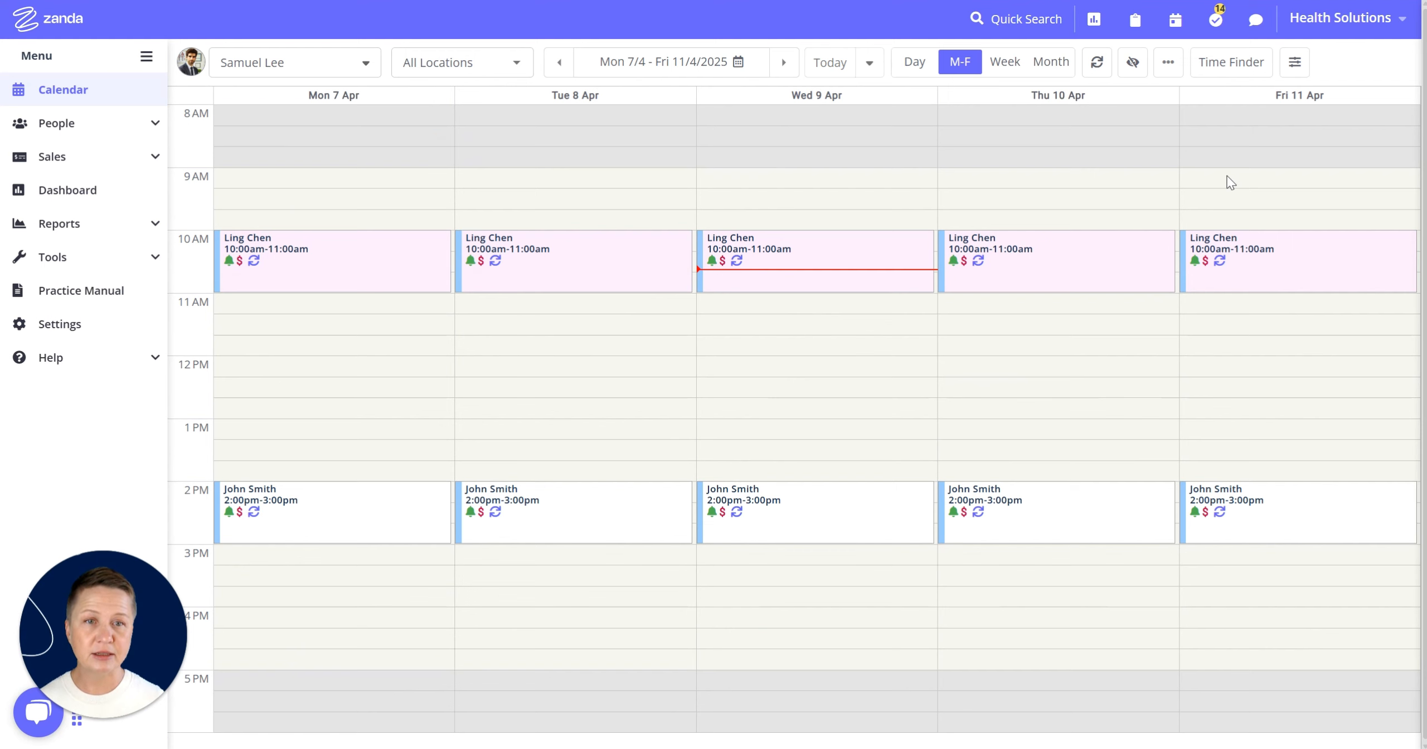
- Create a personal appointment titled Dentist on Friday 11 April from 9:00 to 9:40 AM, then close the panel
drag(1225, 172, 1228, 201)
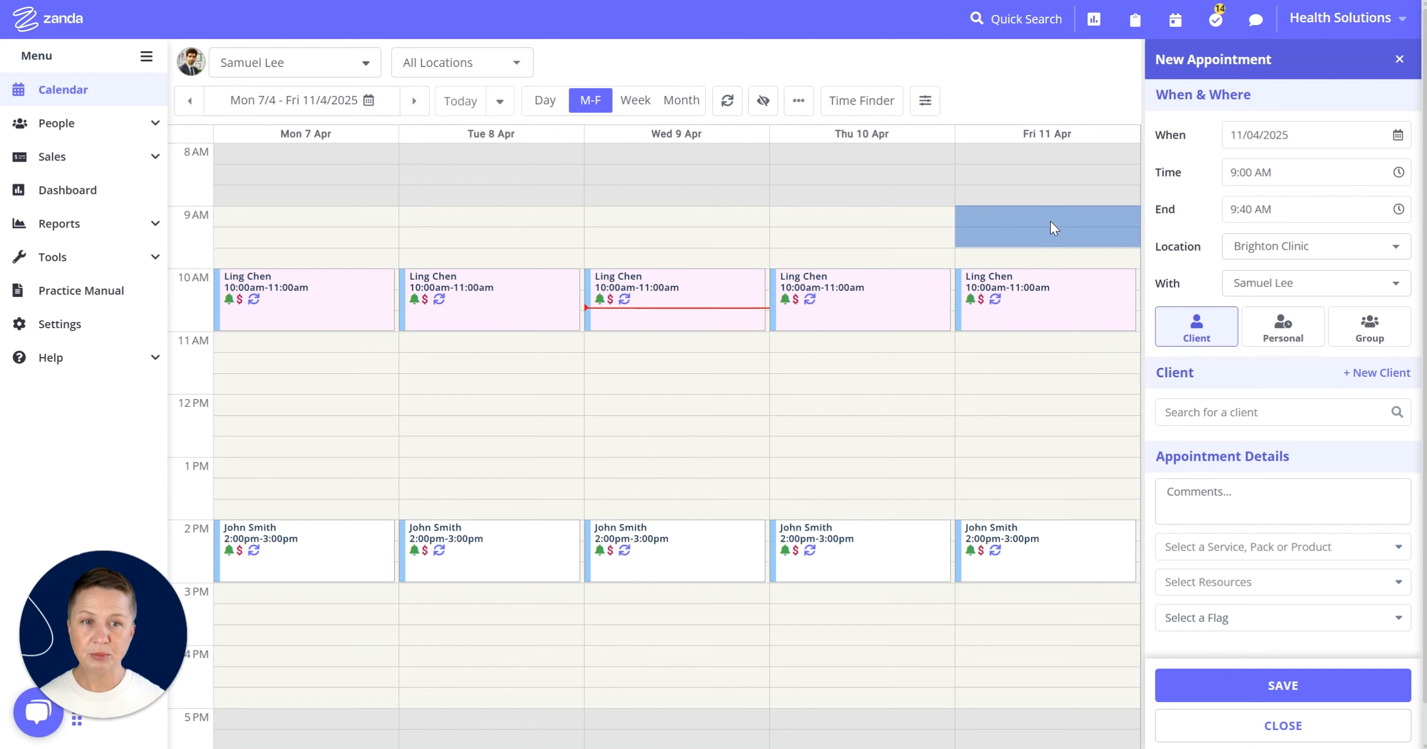
click(1276, 340)
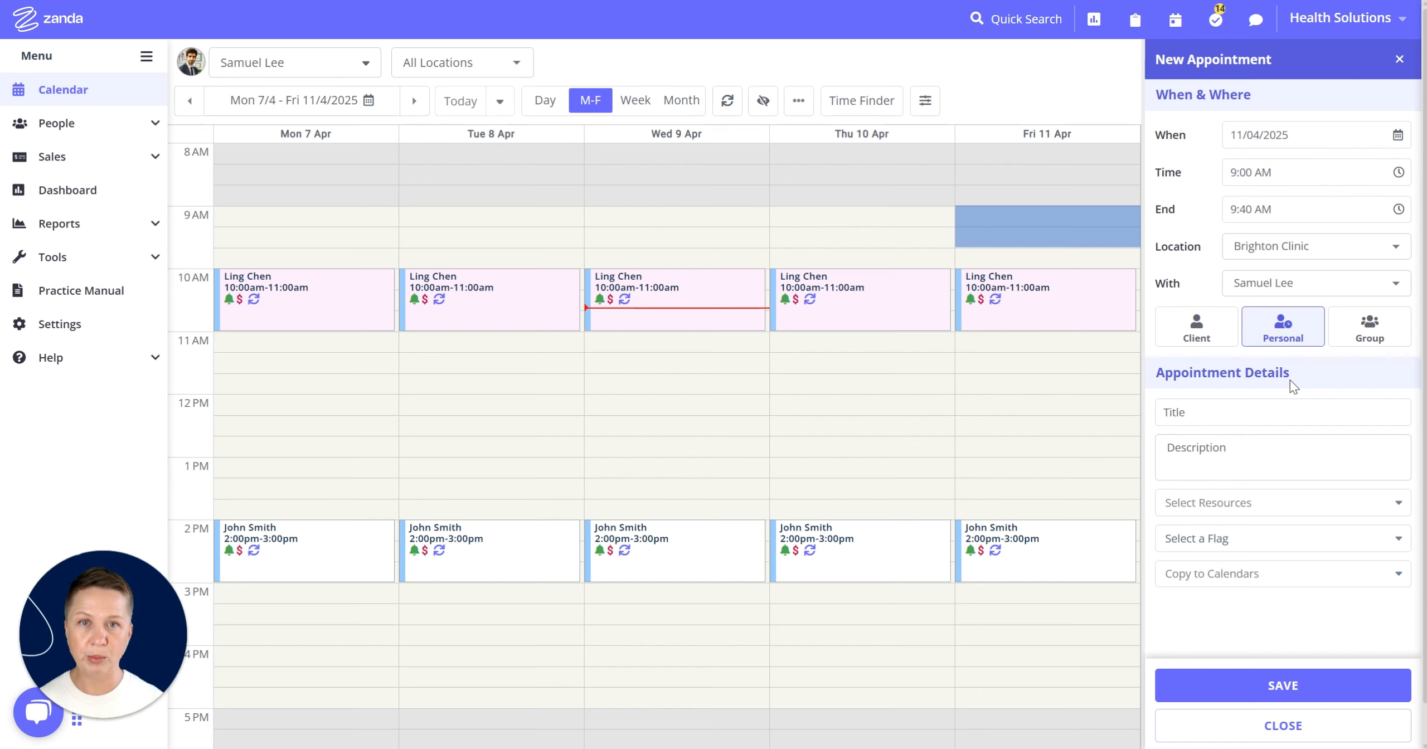
click(1193, 412)
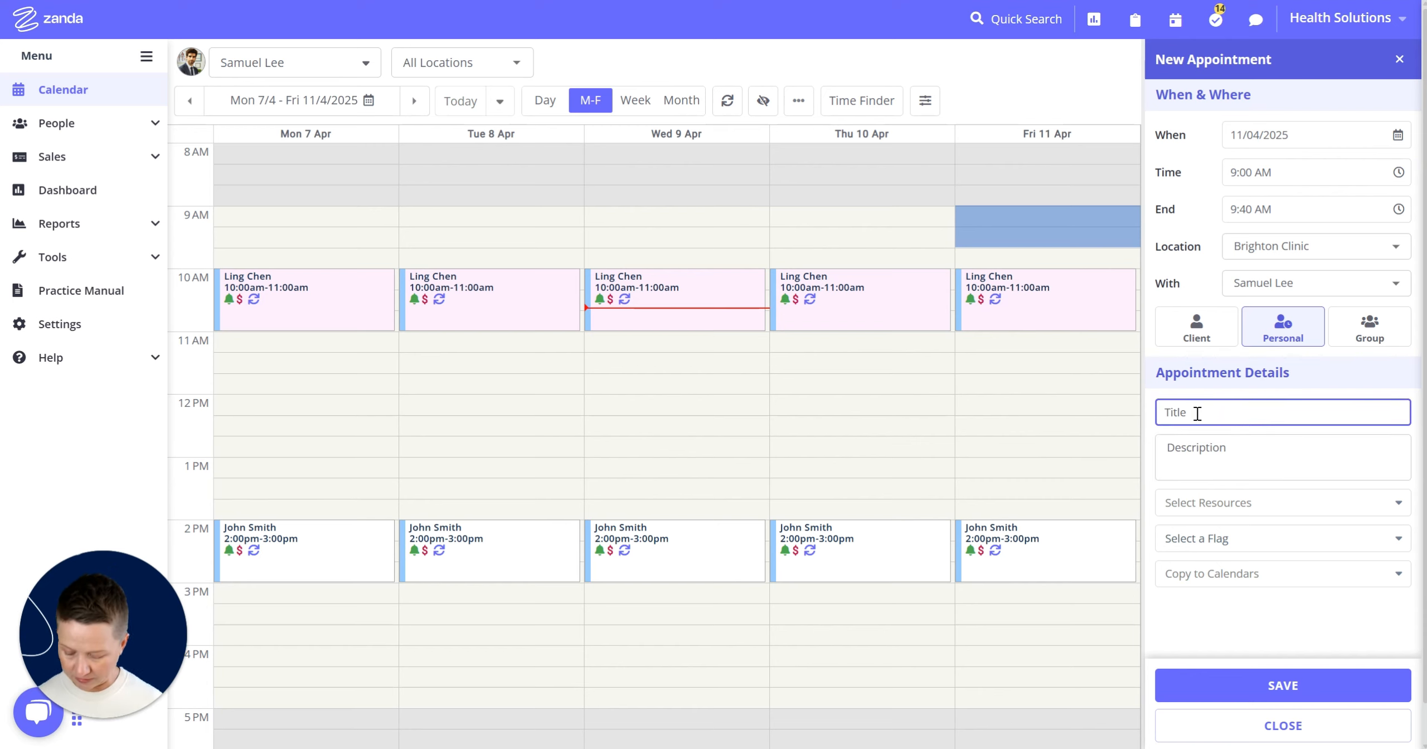
text(Dentist)
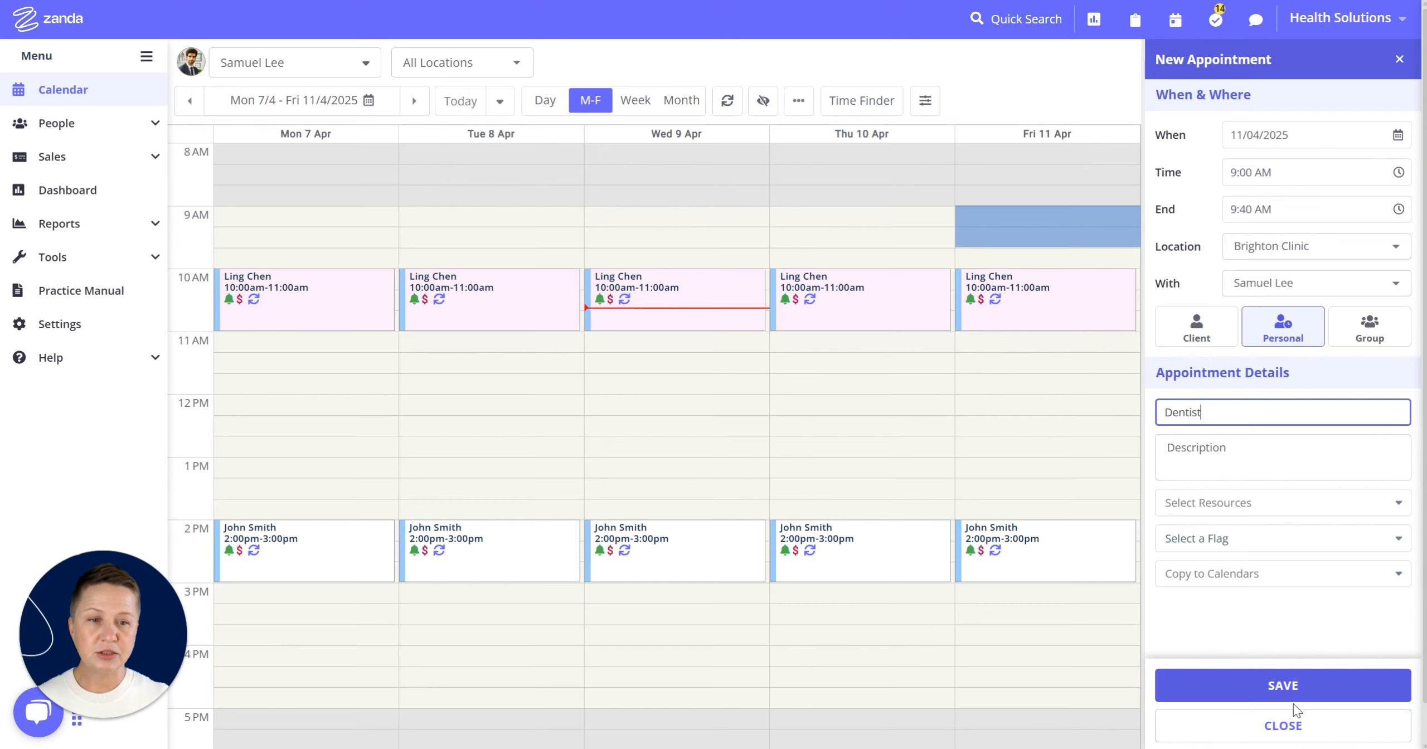
click(1291, 687)
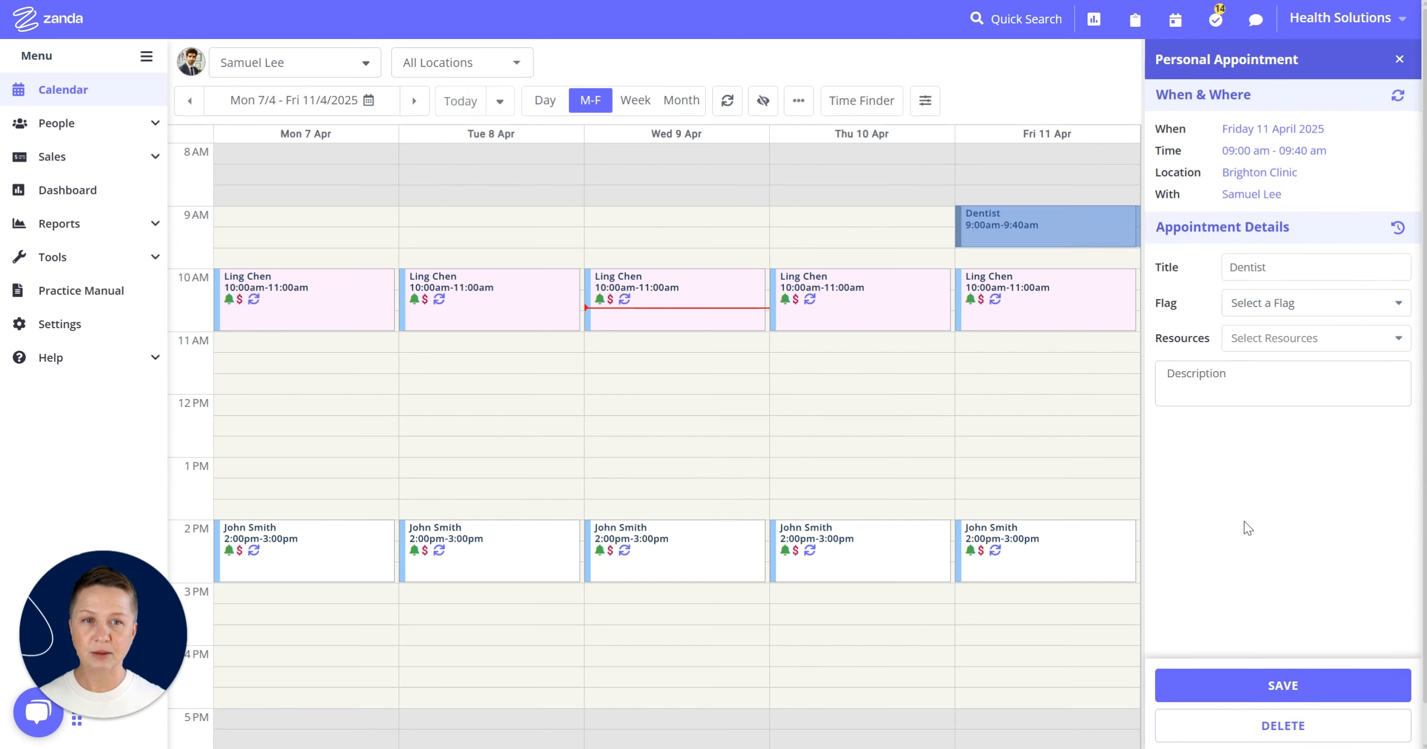
click(1398, 59)
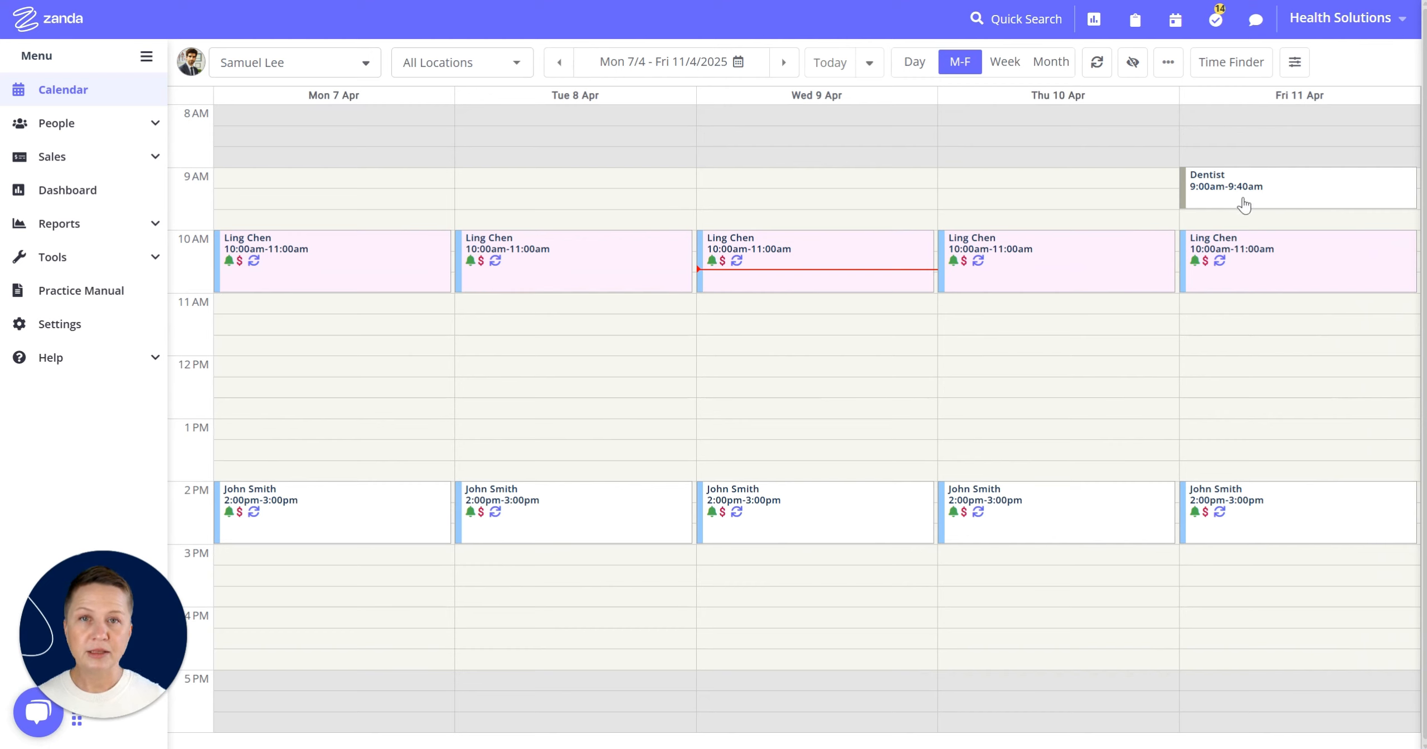
- Open the Dentist appointment's details and close them again
mouse_move(1243, 206)
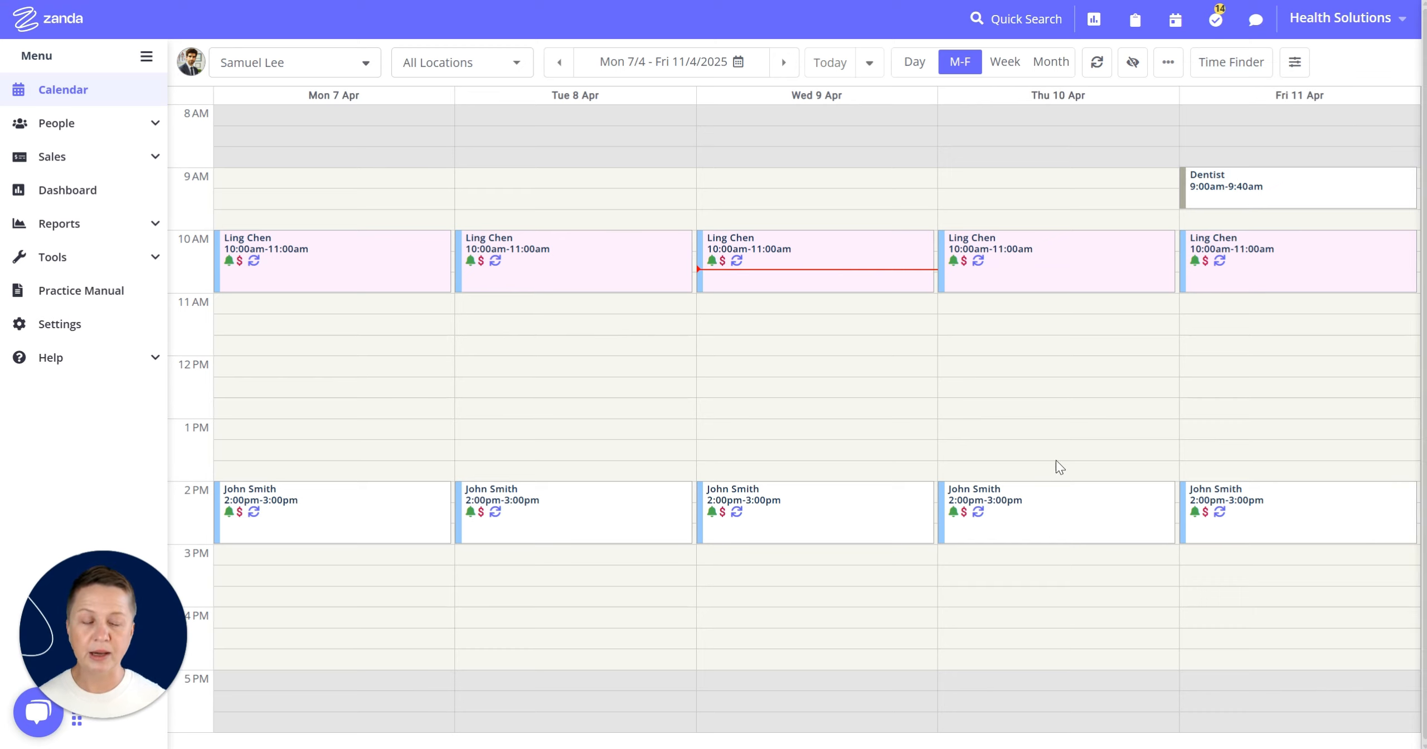
click(1212, 197)
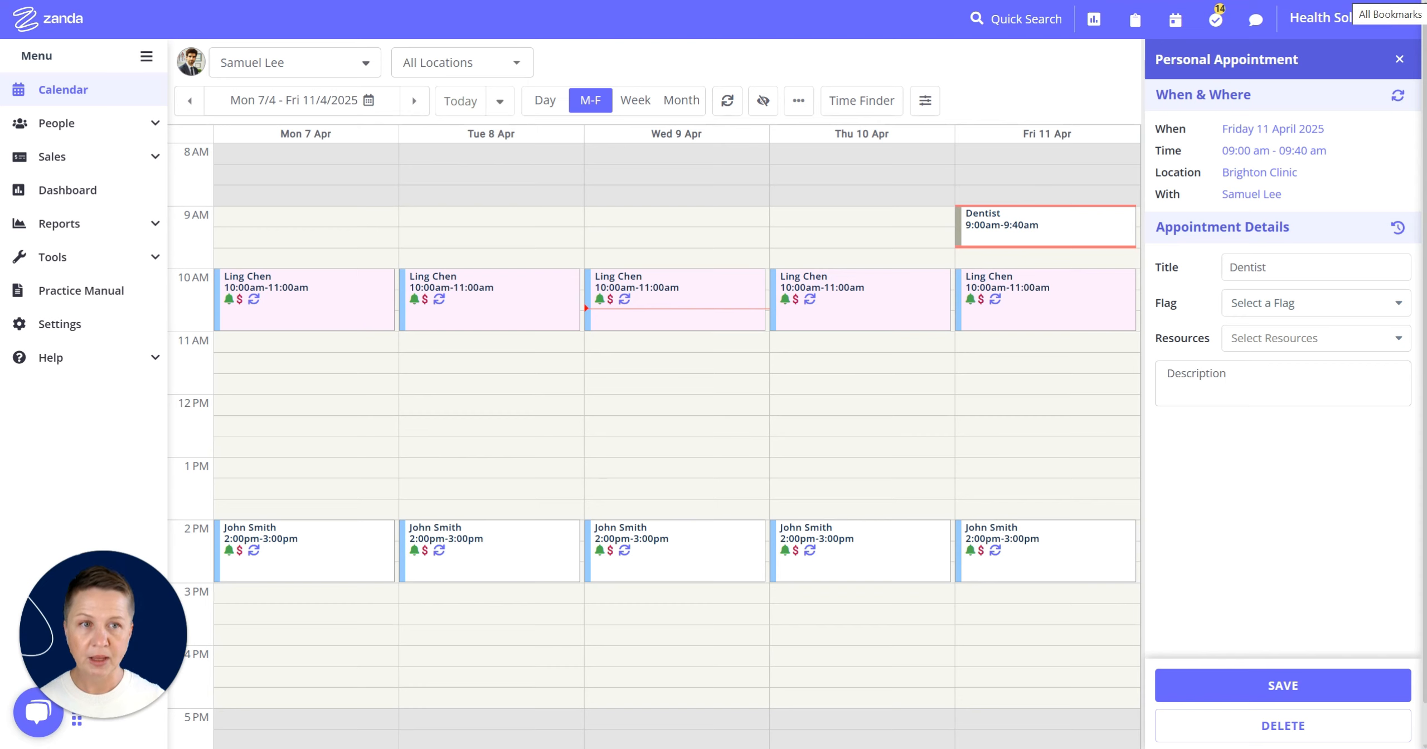
click(1399, 60)
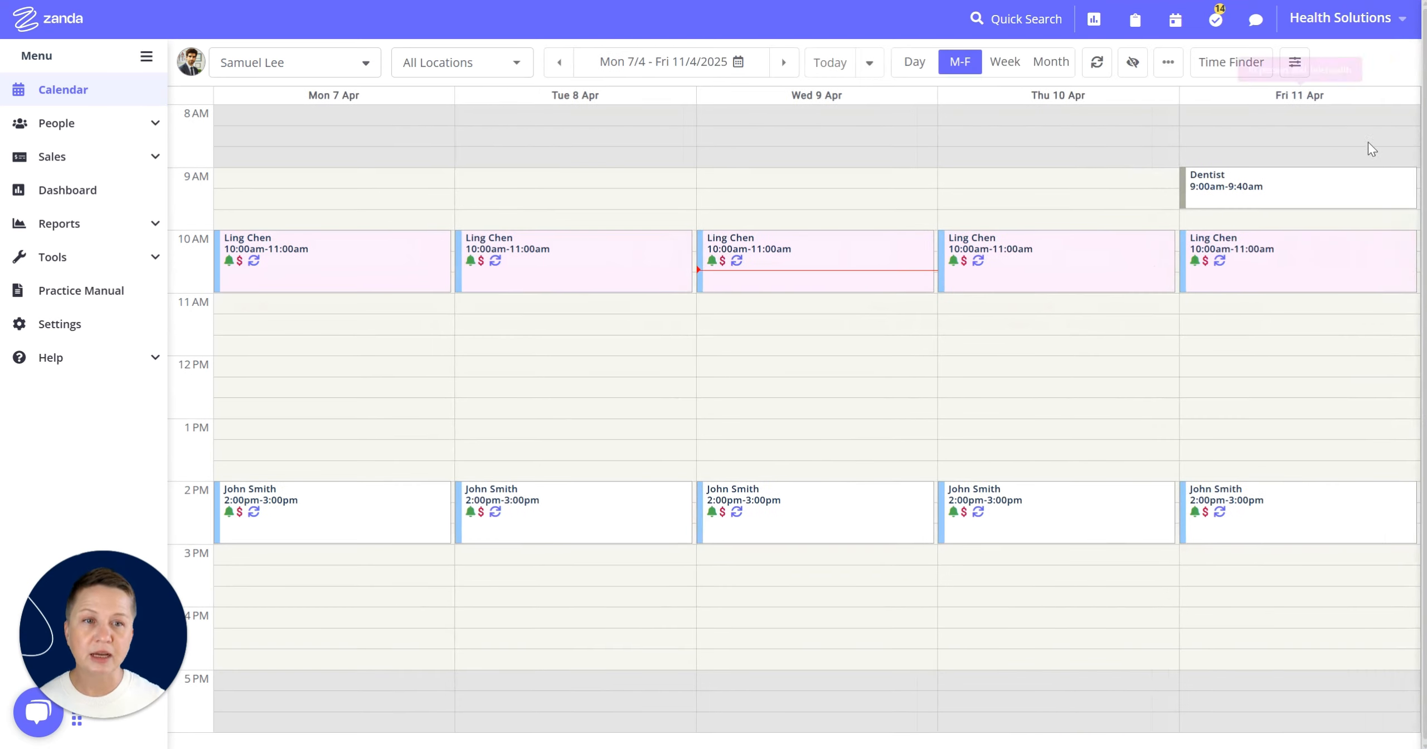
mouse_move(1356, 204)
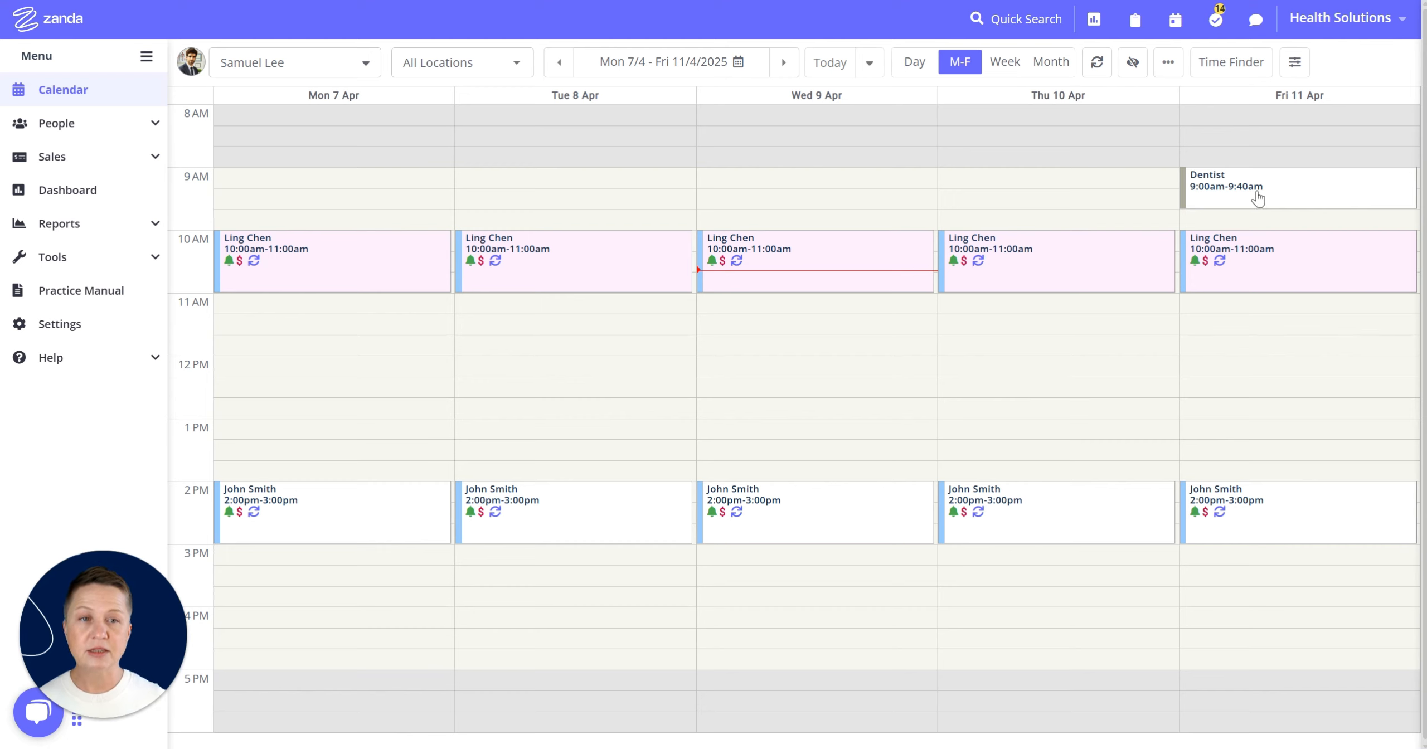
mouse_move(1283, 193)
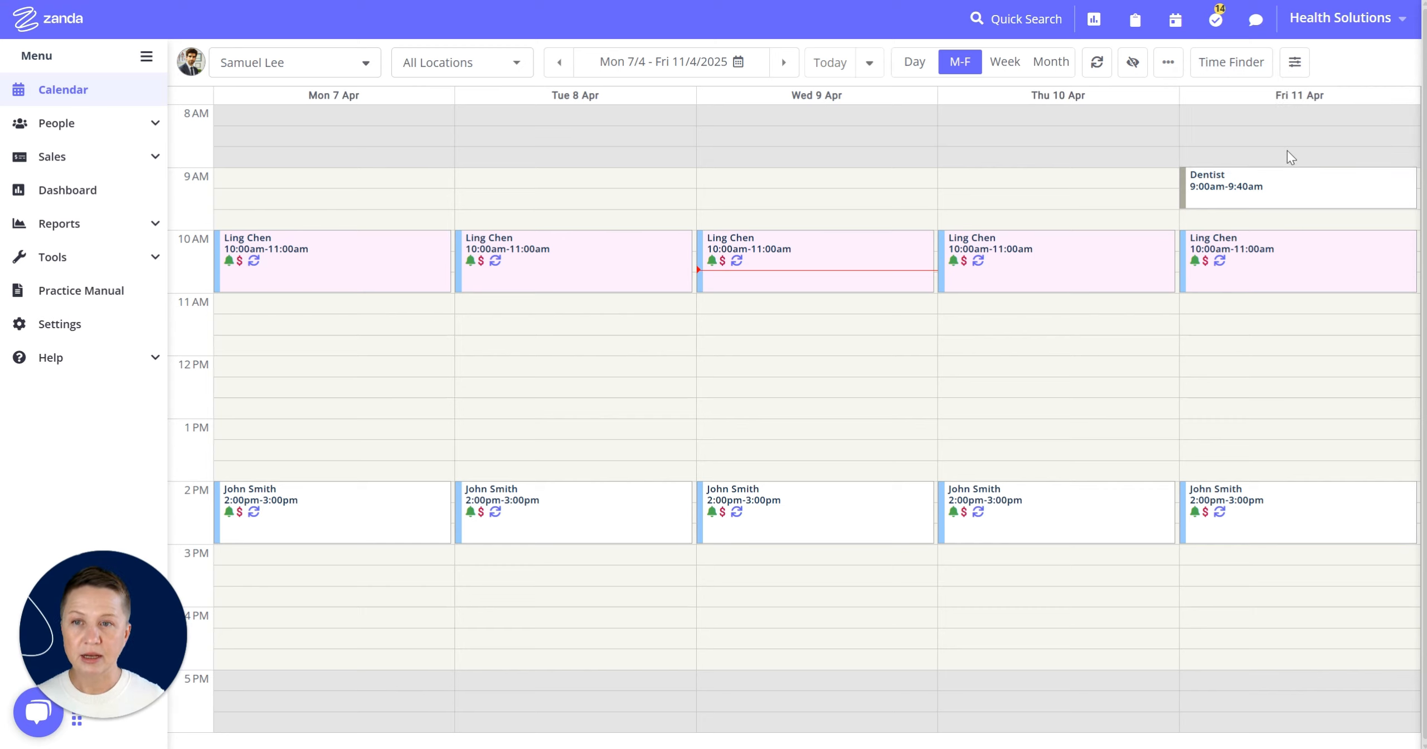
click(1418, 190)
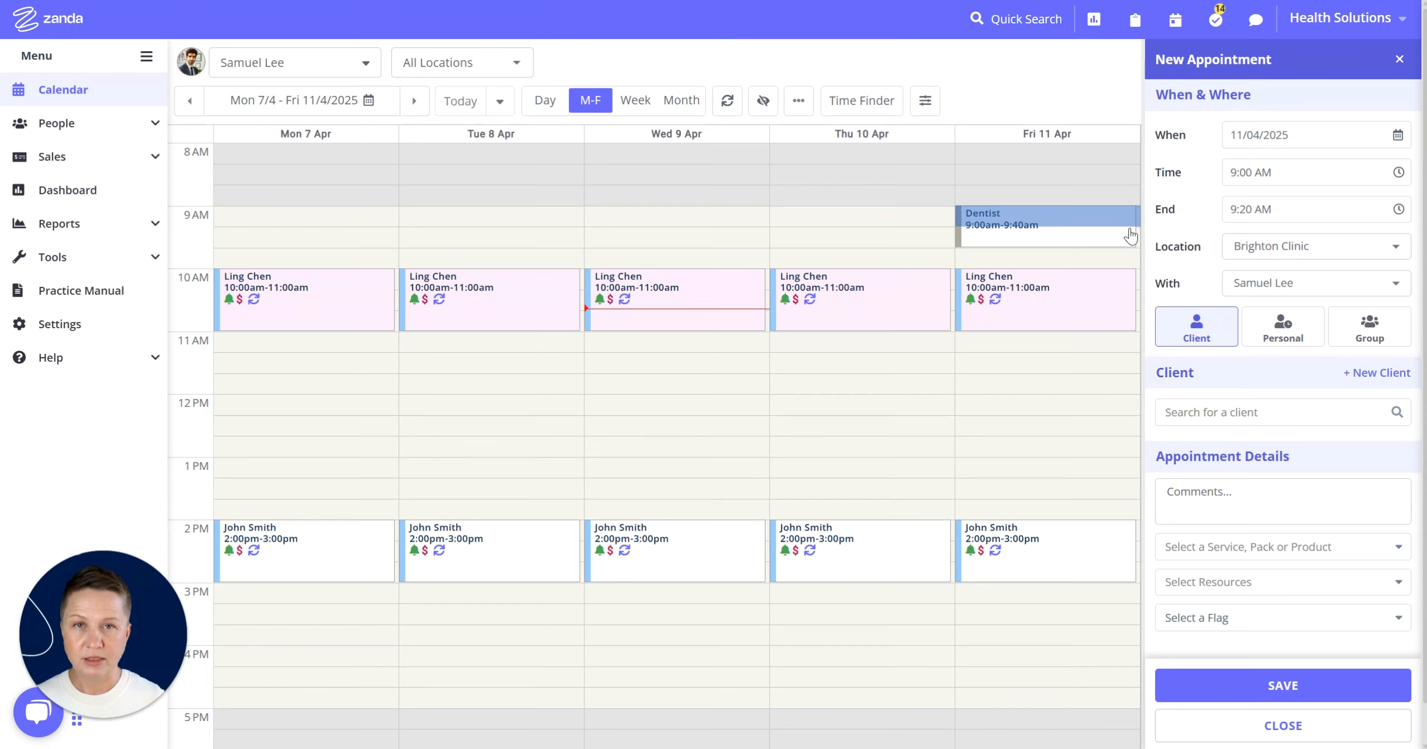
click(1411, 66)
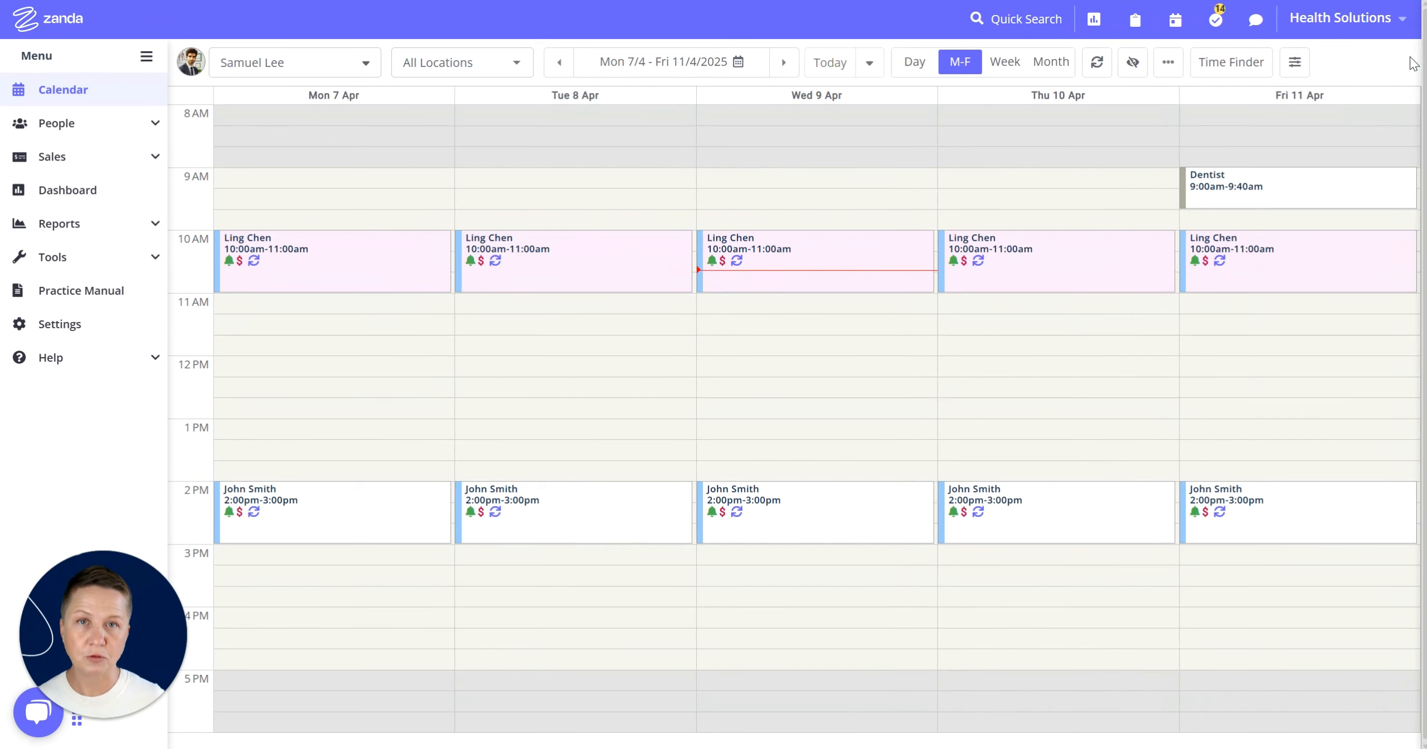
- Open the Dentist appointment and review its title, flag and resource options without changing them
mouse_move(1416, 277)
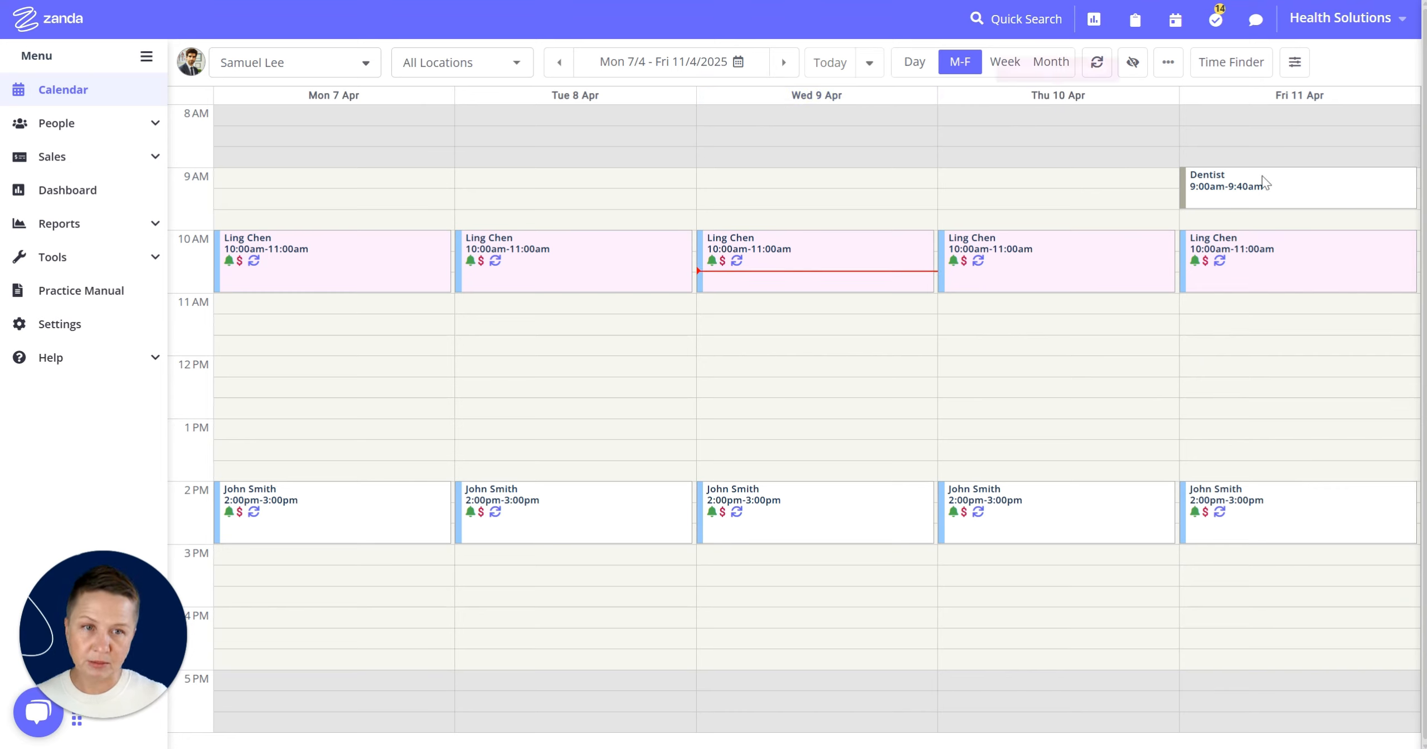
click(1280, 185)
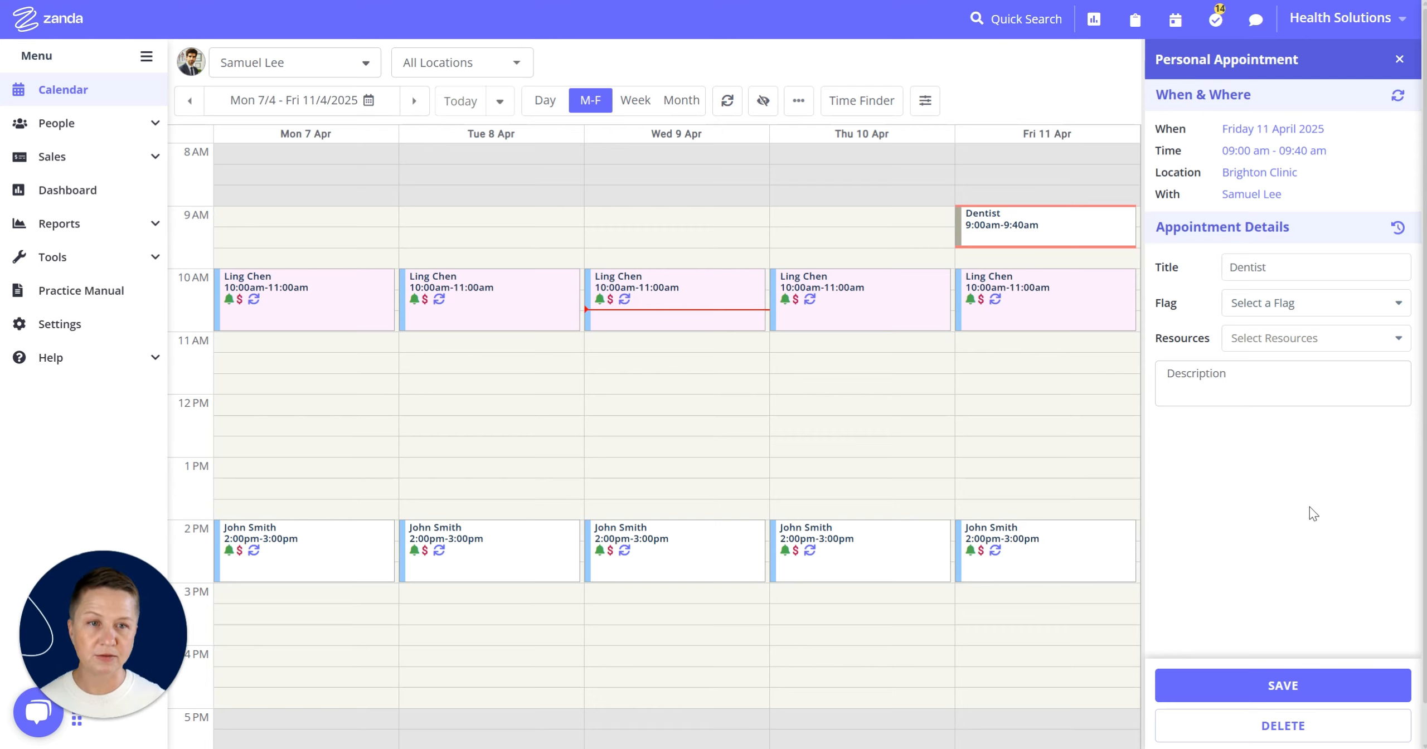
click(1266, 271)
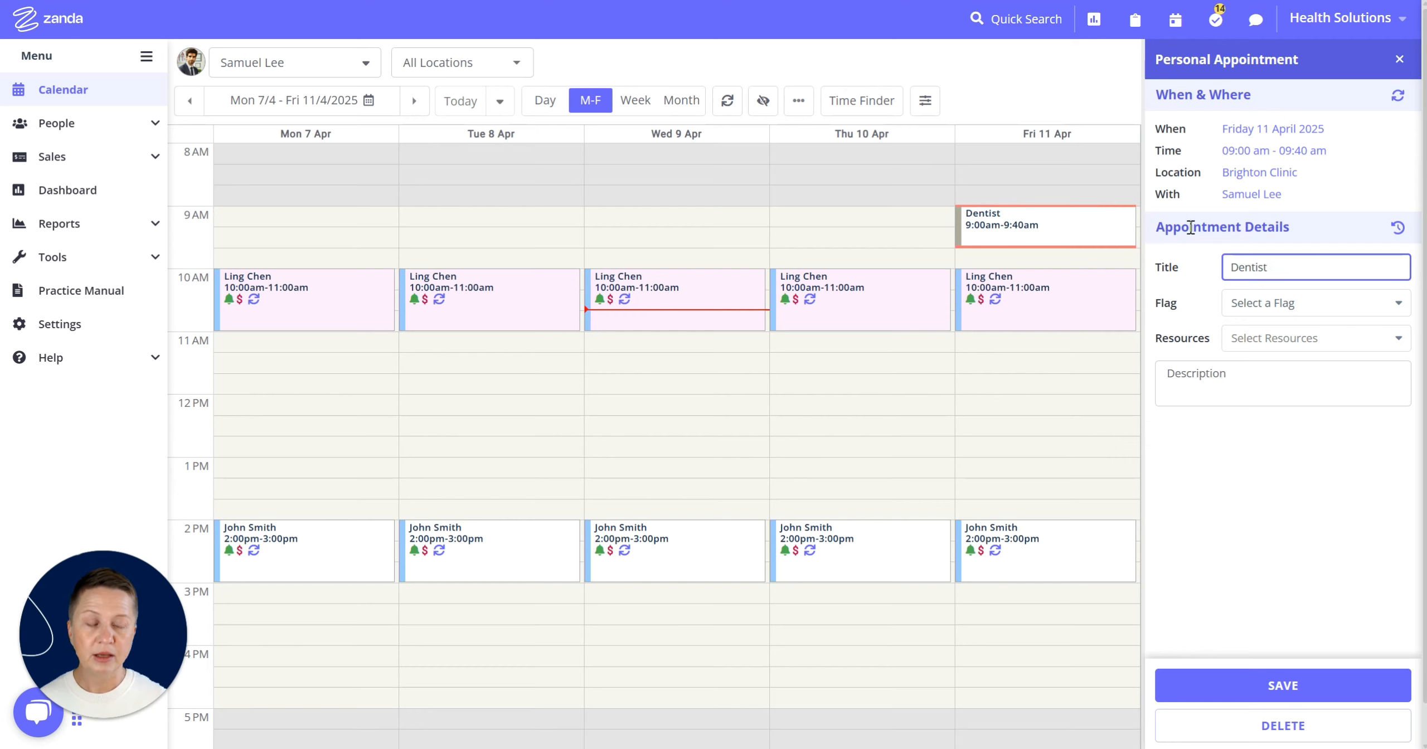
click(1275, 305)
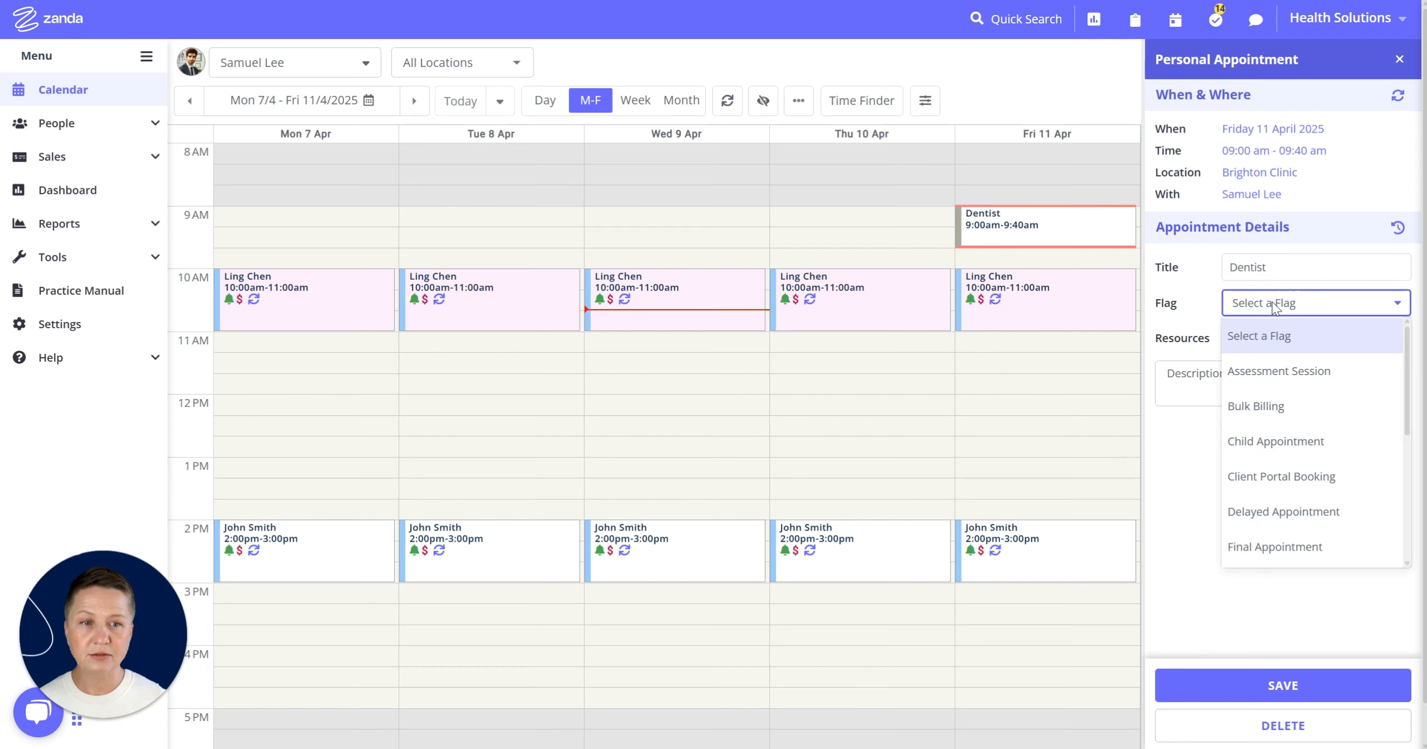
click(1204, 303)
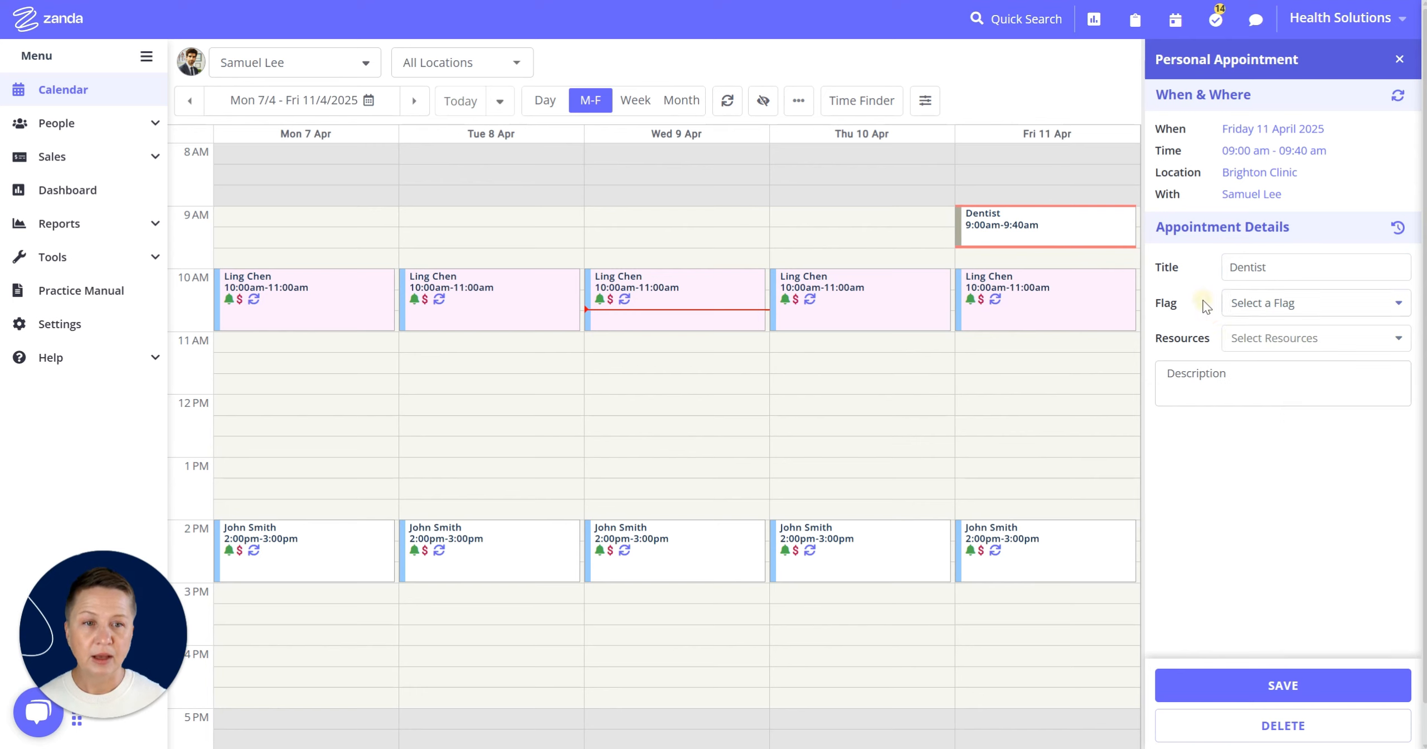
click(1253, 340)
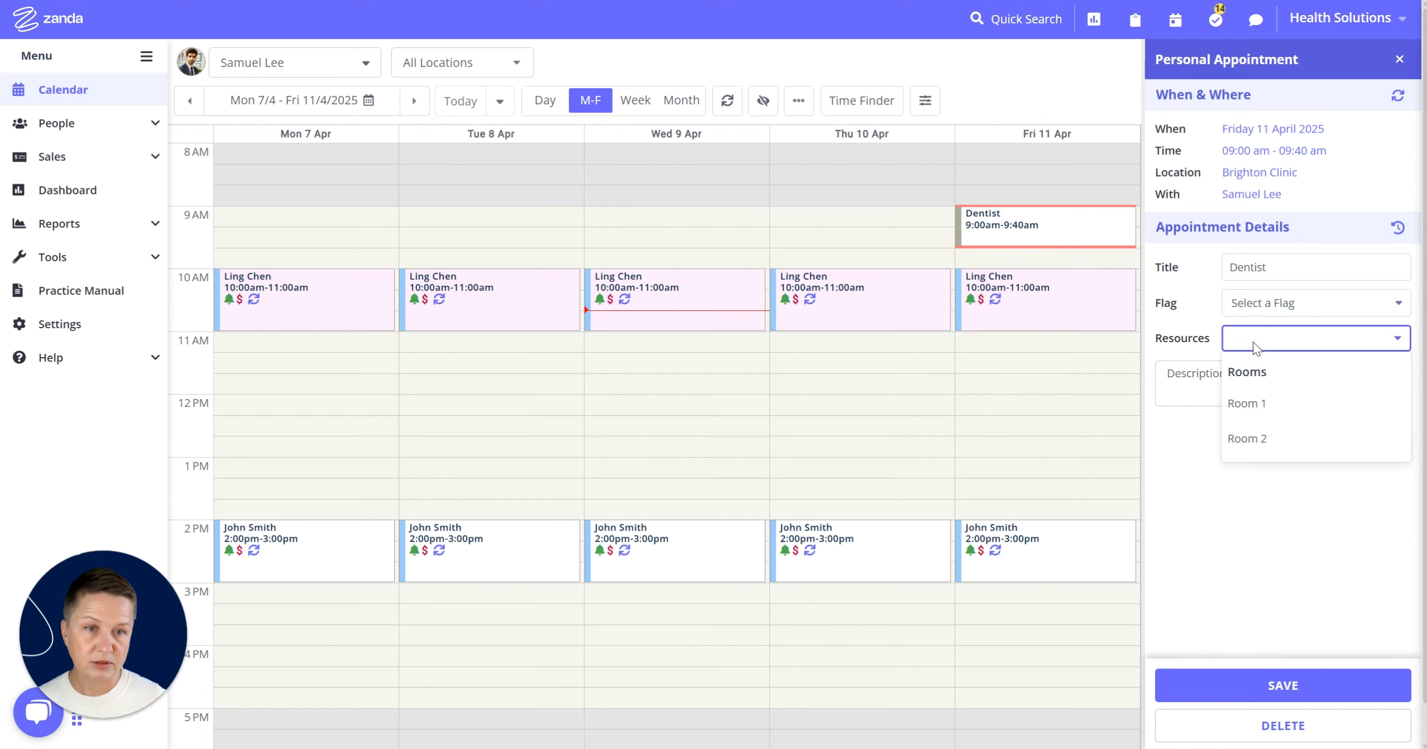
click(1254, 346)
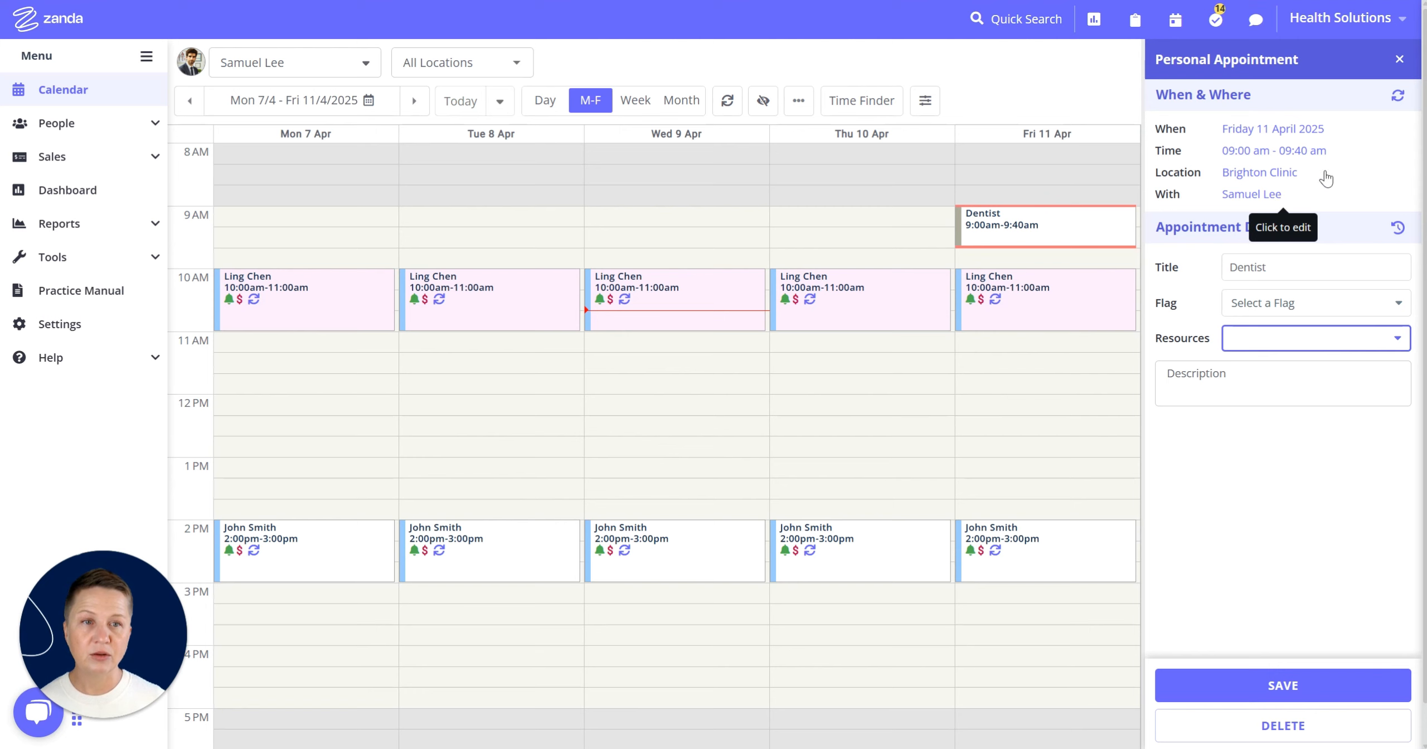
- View the Dentist appointment's change log and close it
click(1398, 228)
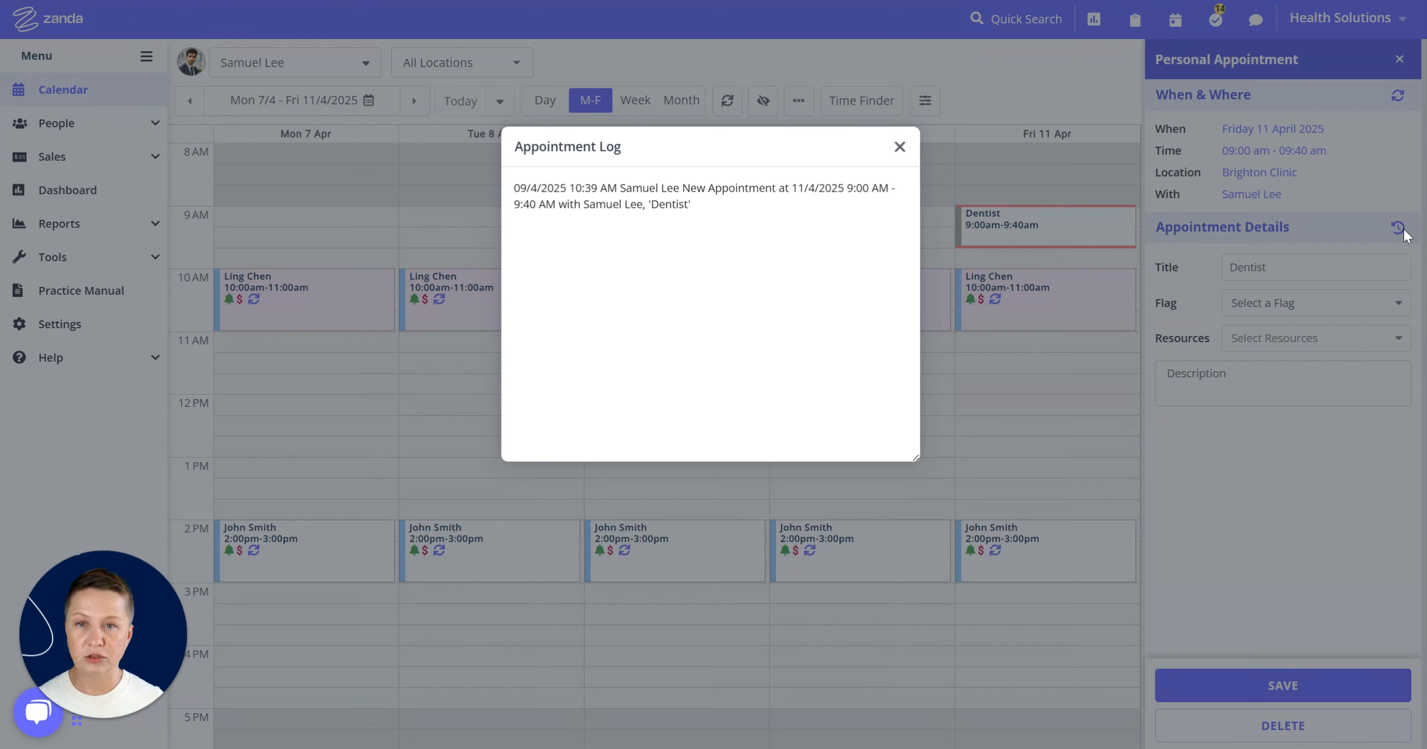
click(744, 224)
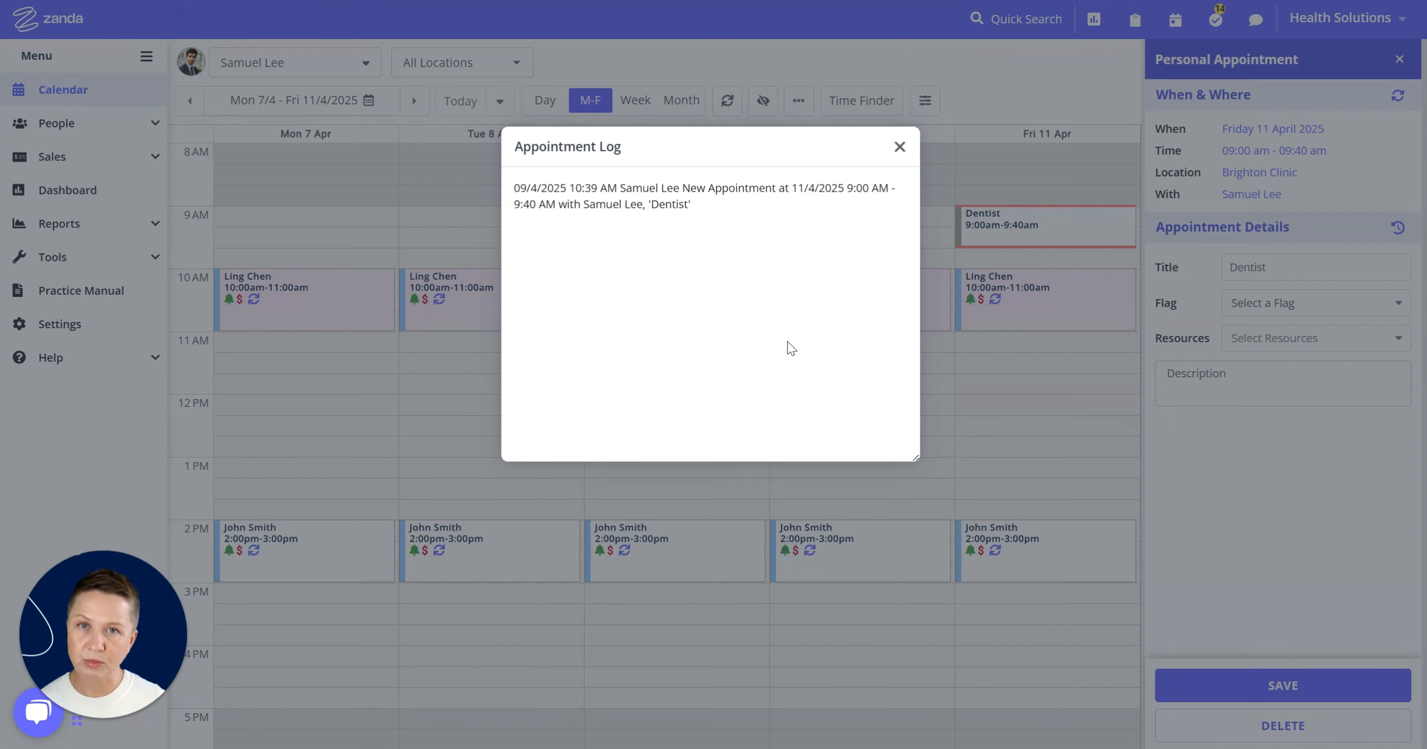
click(899, 147)
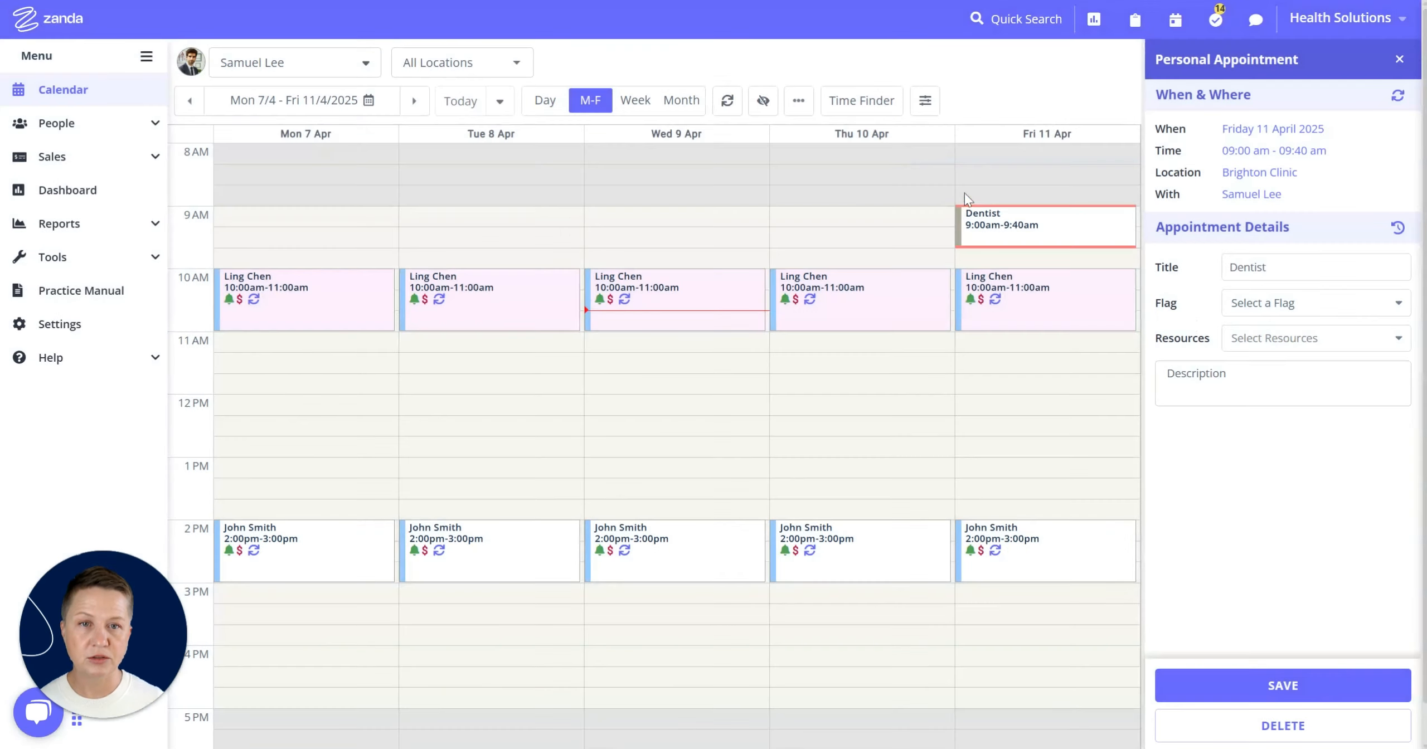
- Open the recurring settings for the Dentist appointment, close them without saving, and close the appointment panel
click(1395, 101)
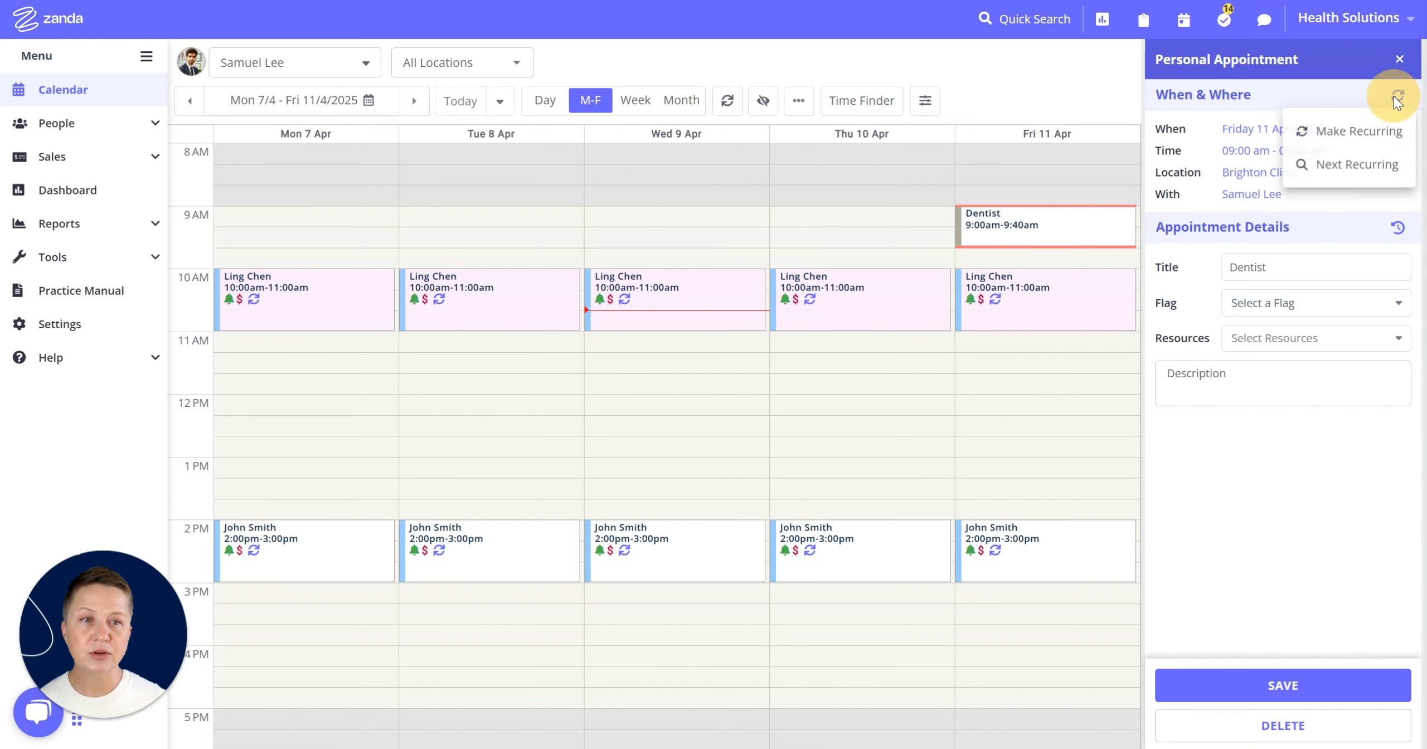
click(1377, 131)
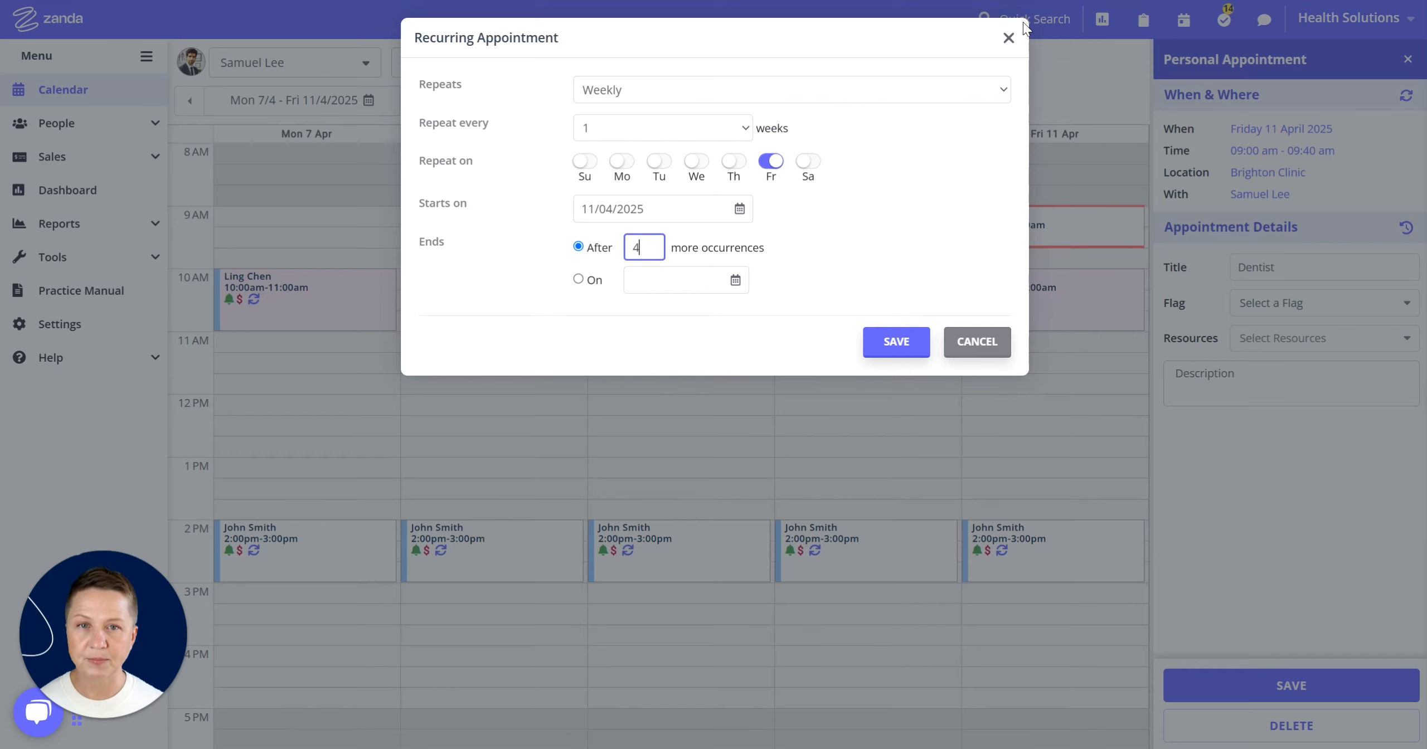
click(1008, 38)
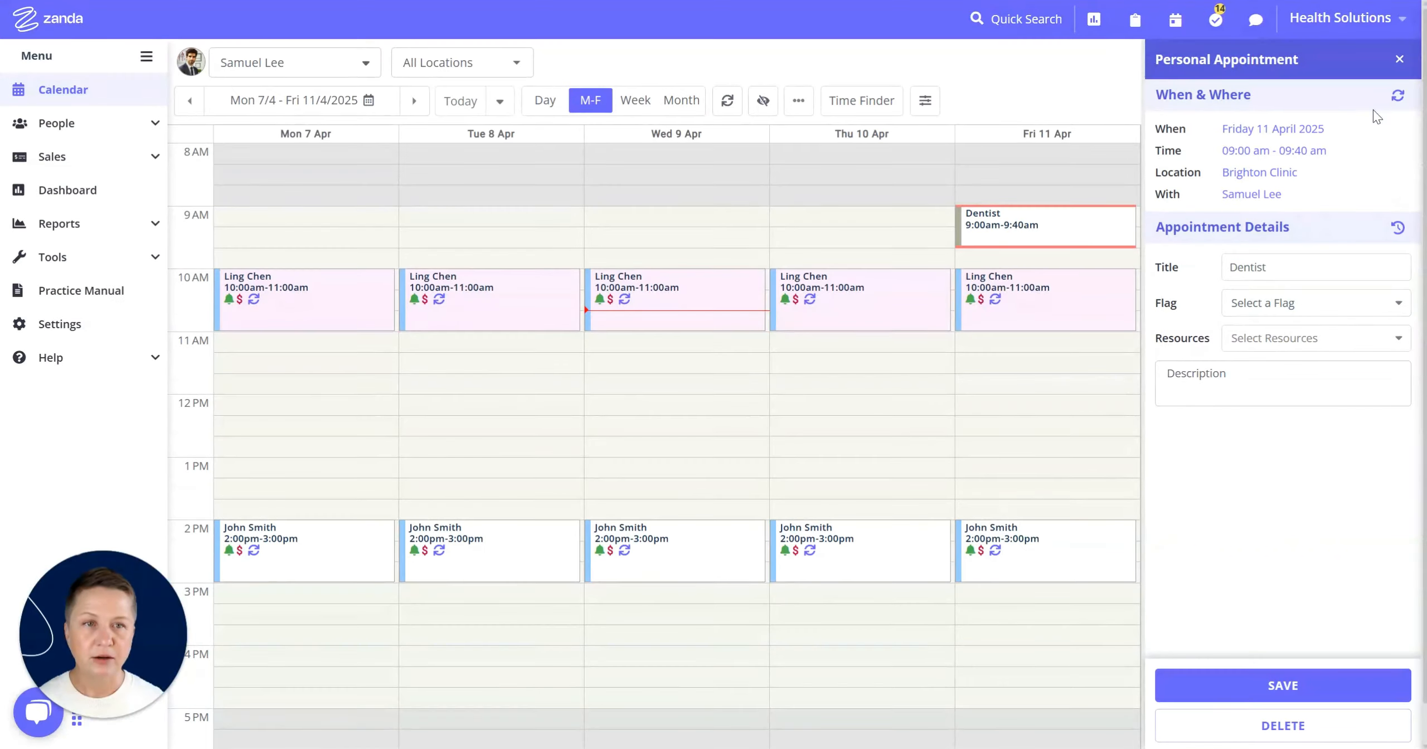
click(1398, 59)
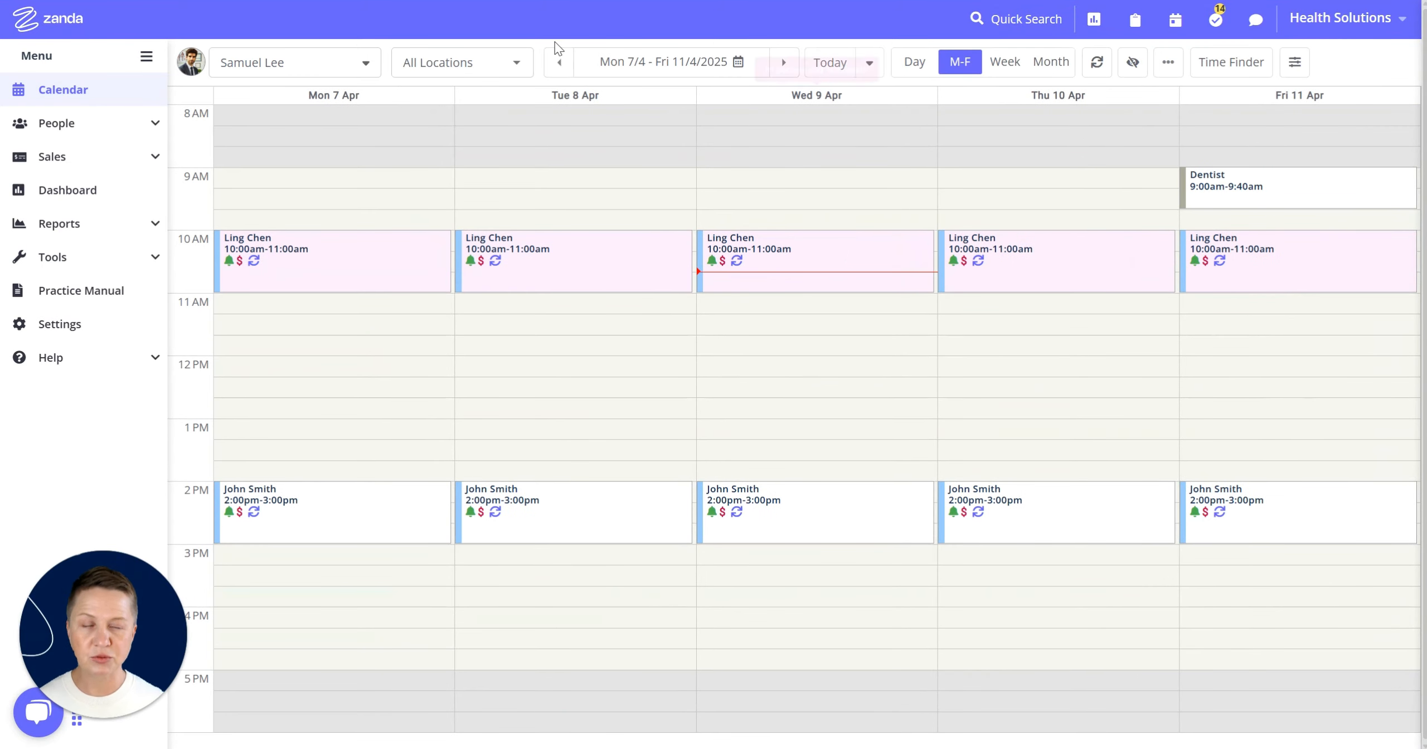
- In the following week, create a personal appointment titled Lunch on Monday 14 April from 12:00 to 12:40 PM
click(783, 66)
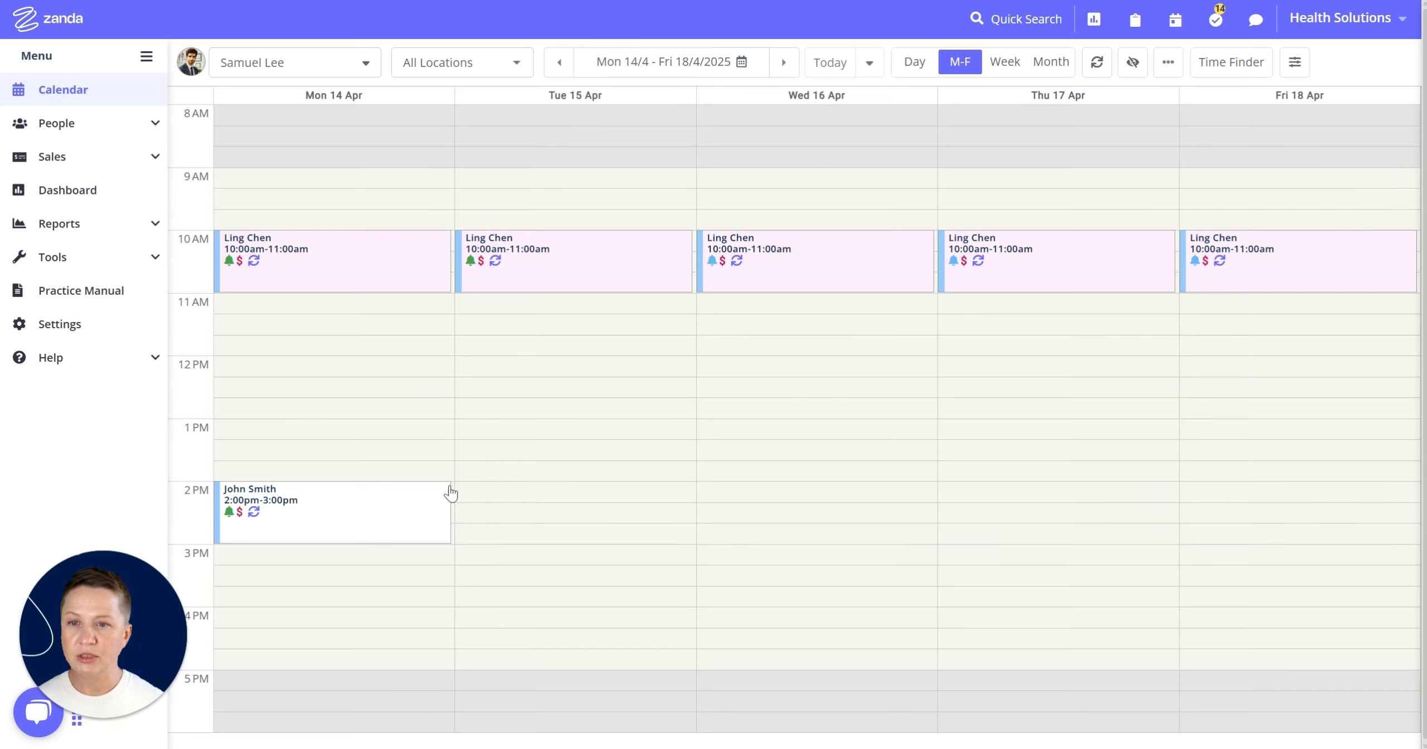
drag(246, 362, 245, 393)
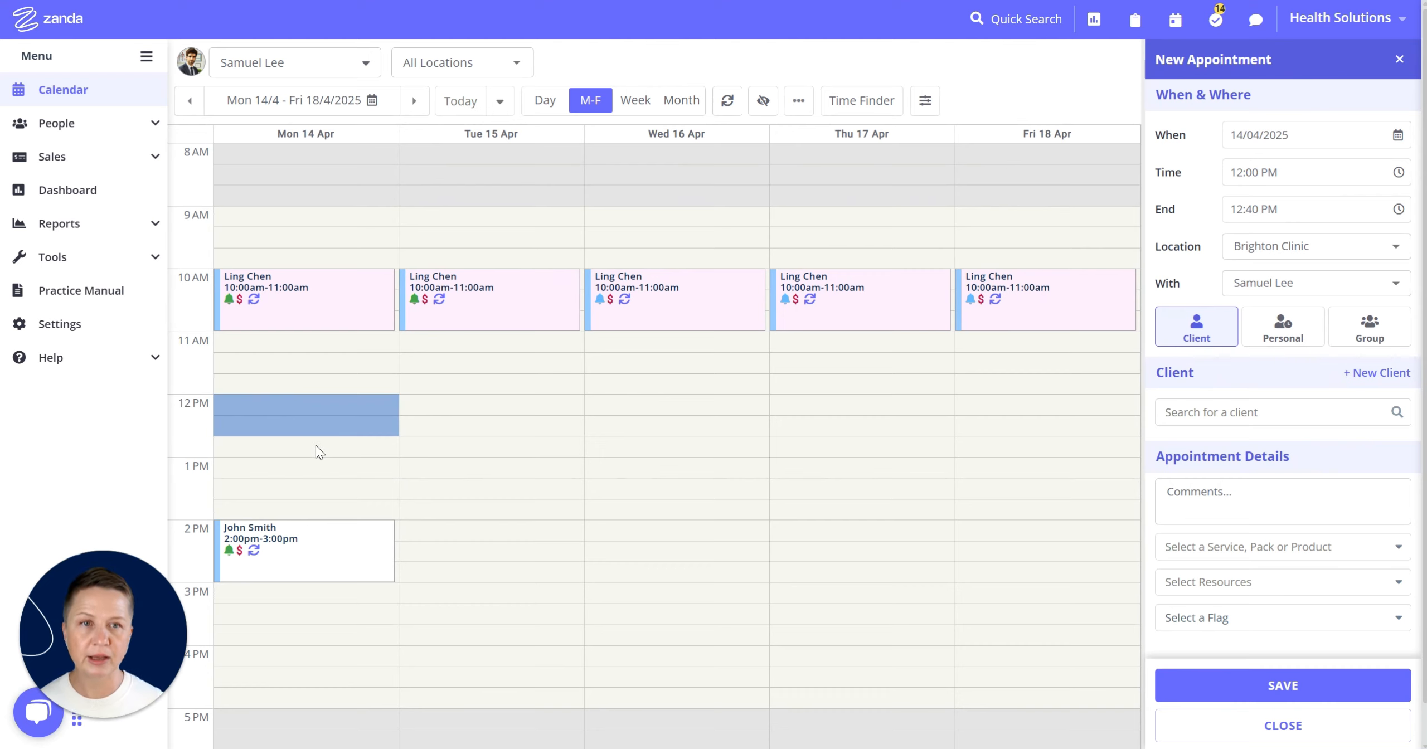
click(1282, 329)
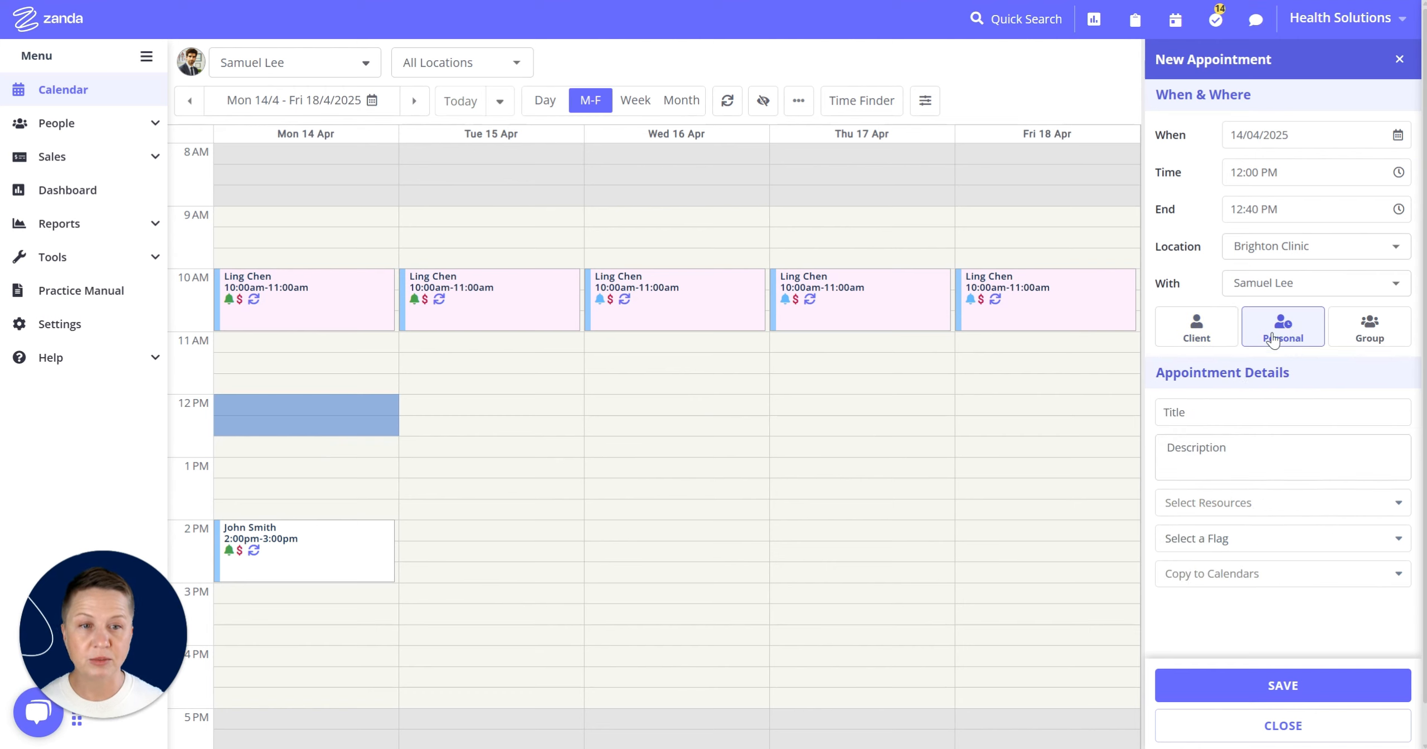
click(1269, 418)
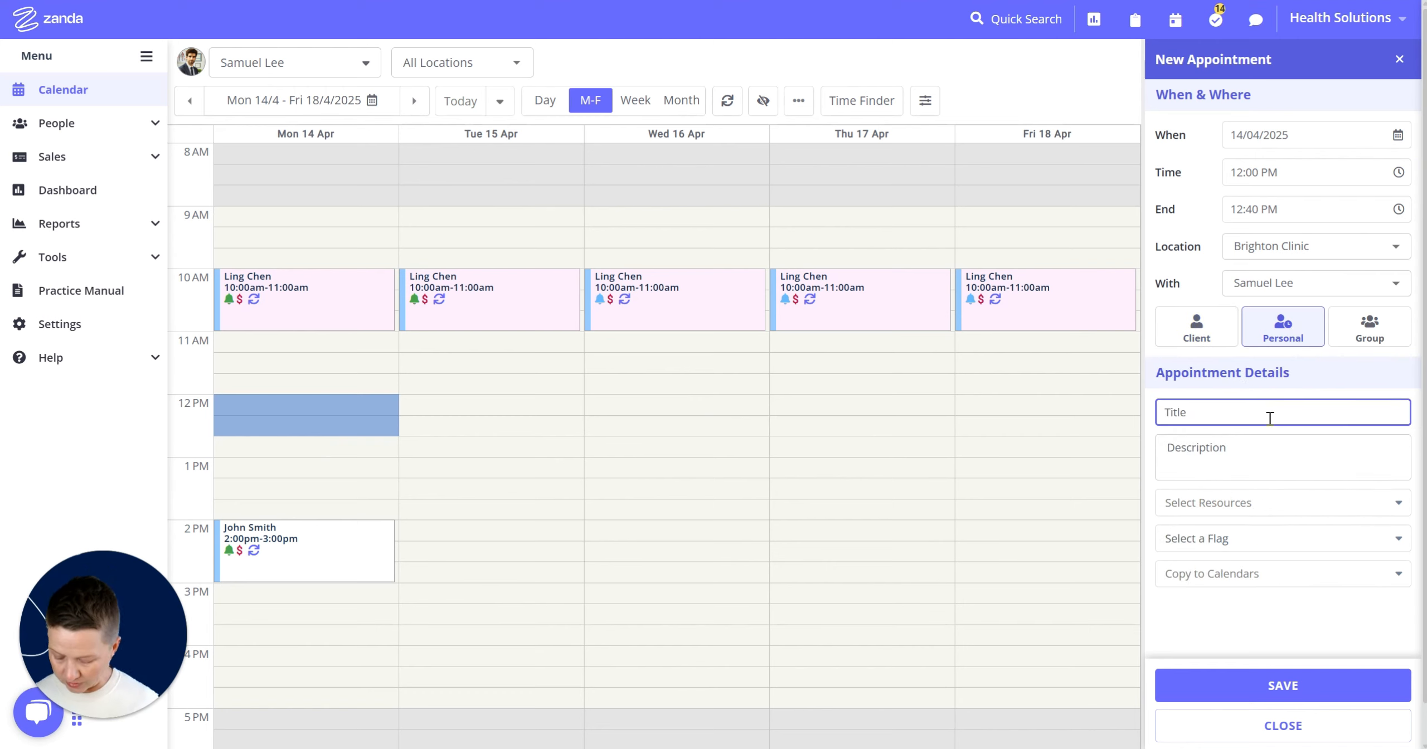
text(Lunch)
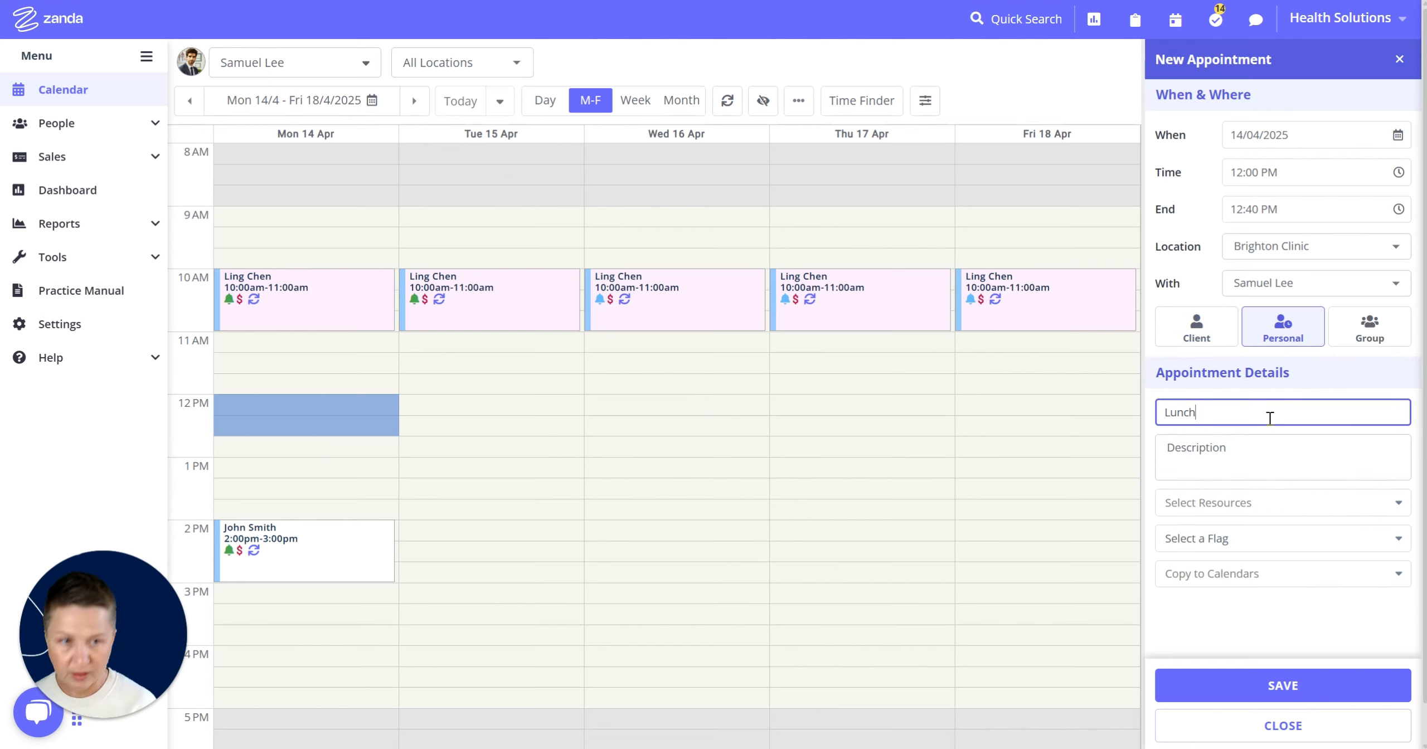
click(1301, 699)
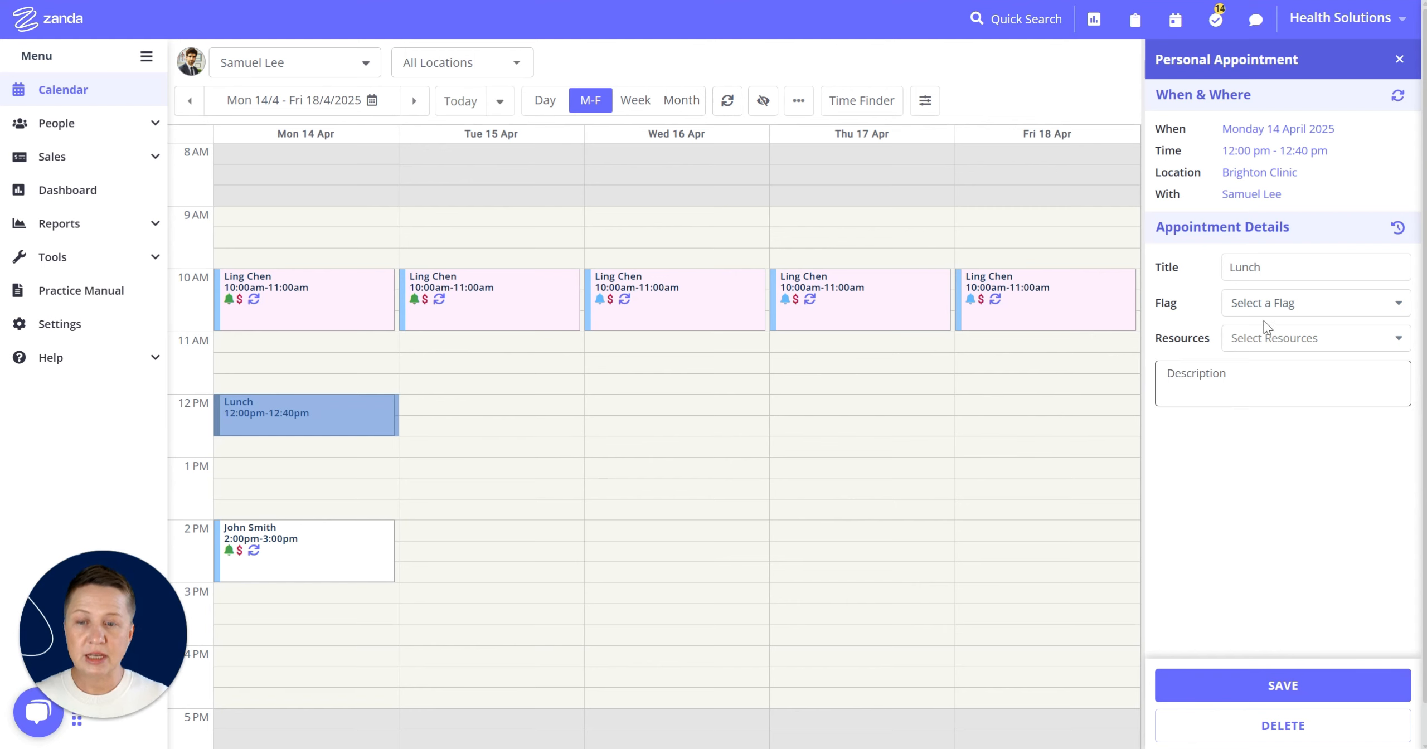
- Make the Lunch appointment recur weekly on Monday, Tuesday, Thursday and Friday, ending after 99 more occurrences, and save
click(1396, 98)
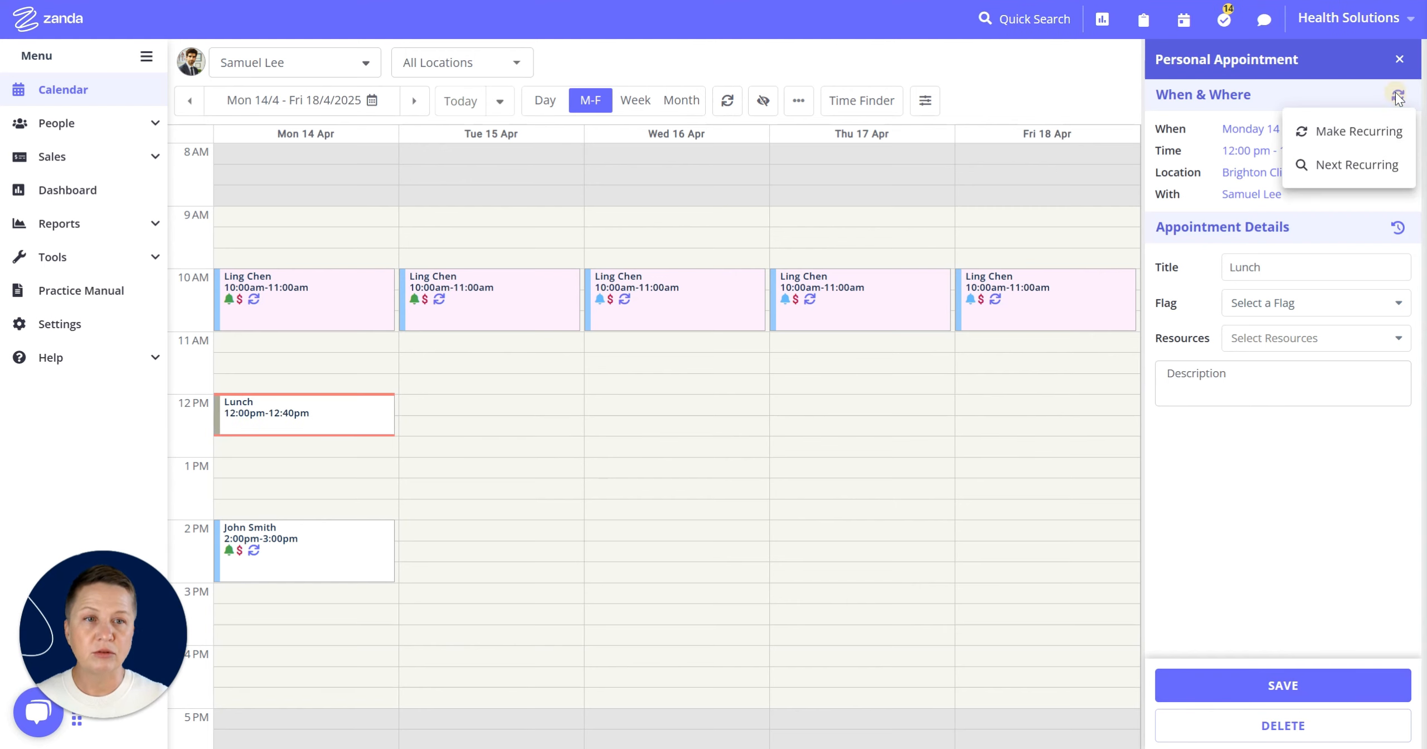
click(1349, 132)
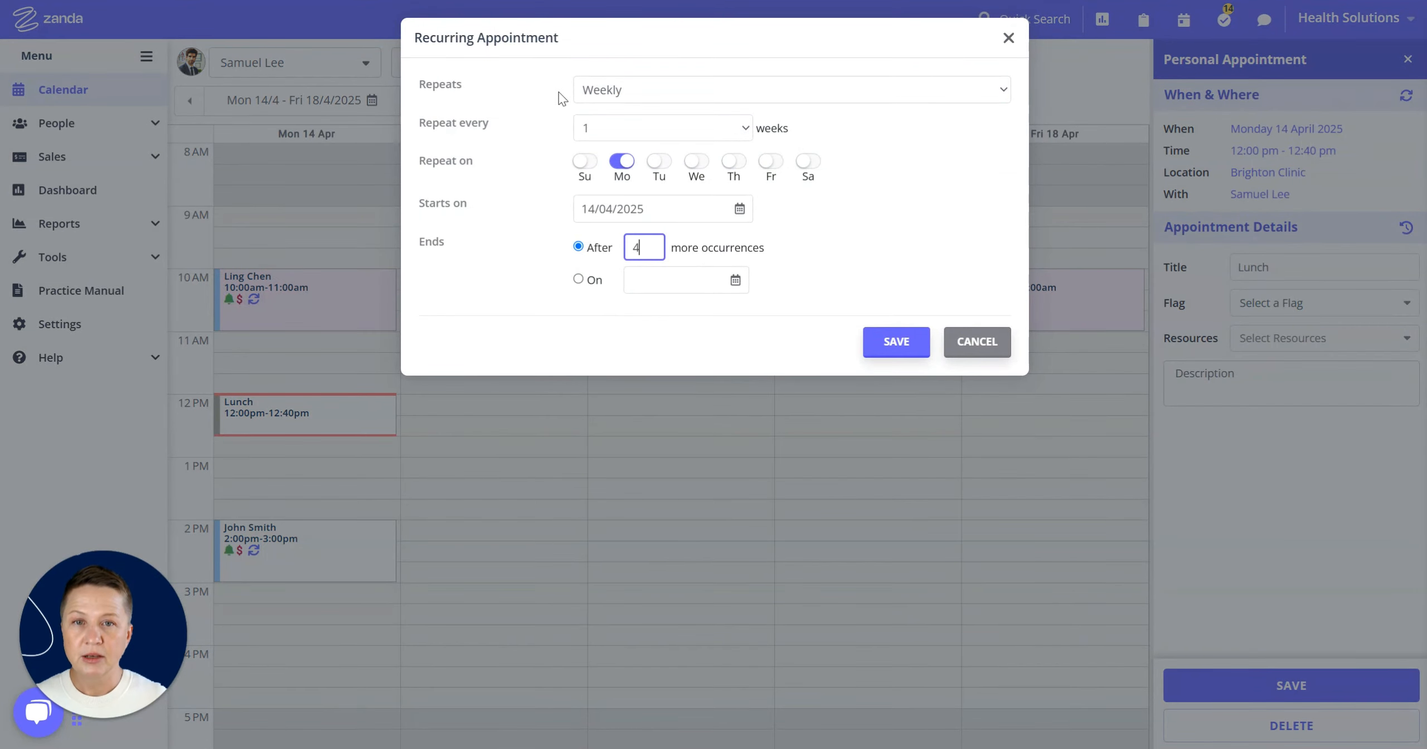
click(659, 163)
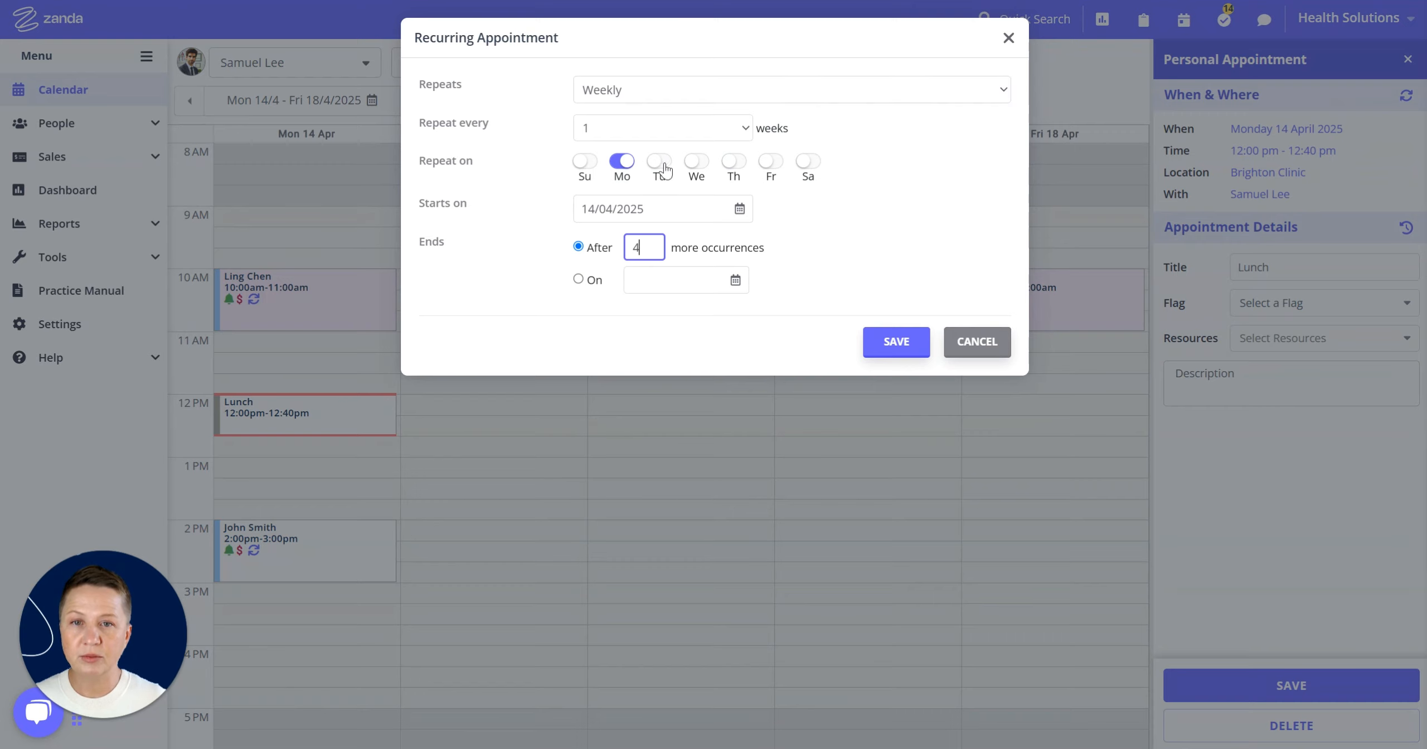
click(734, 163)
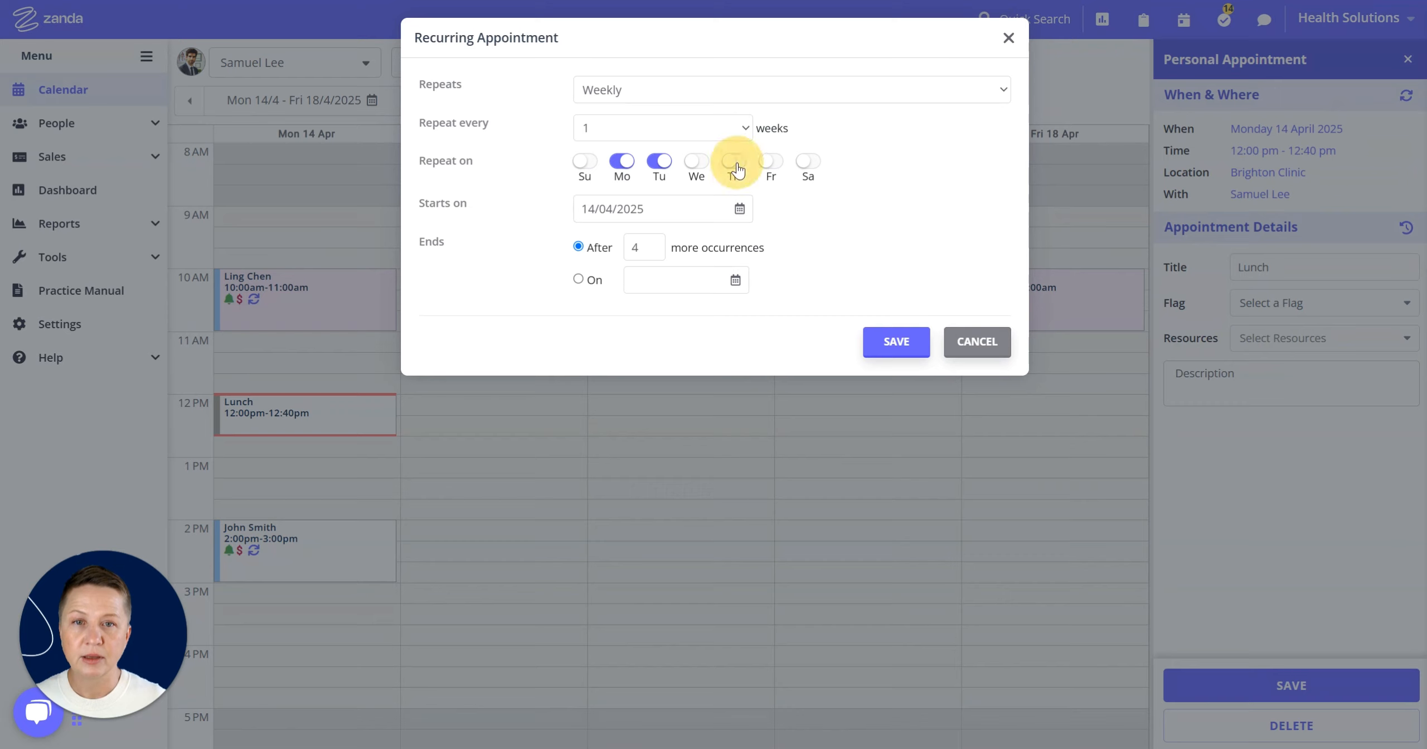
click(772, 162)
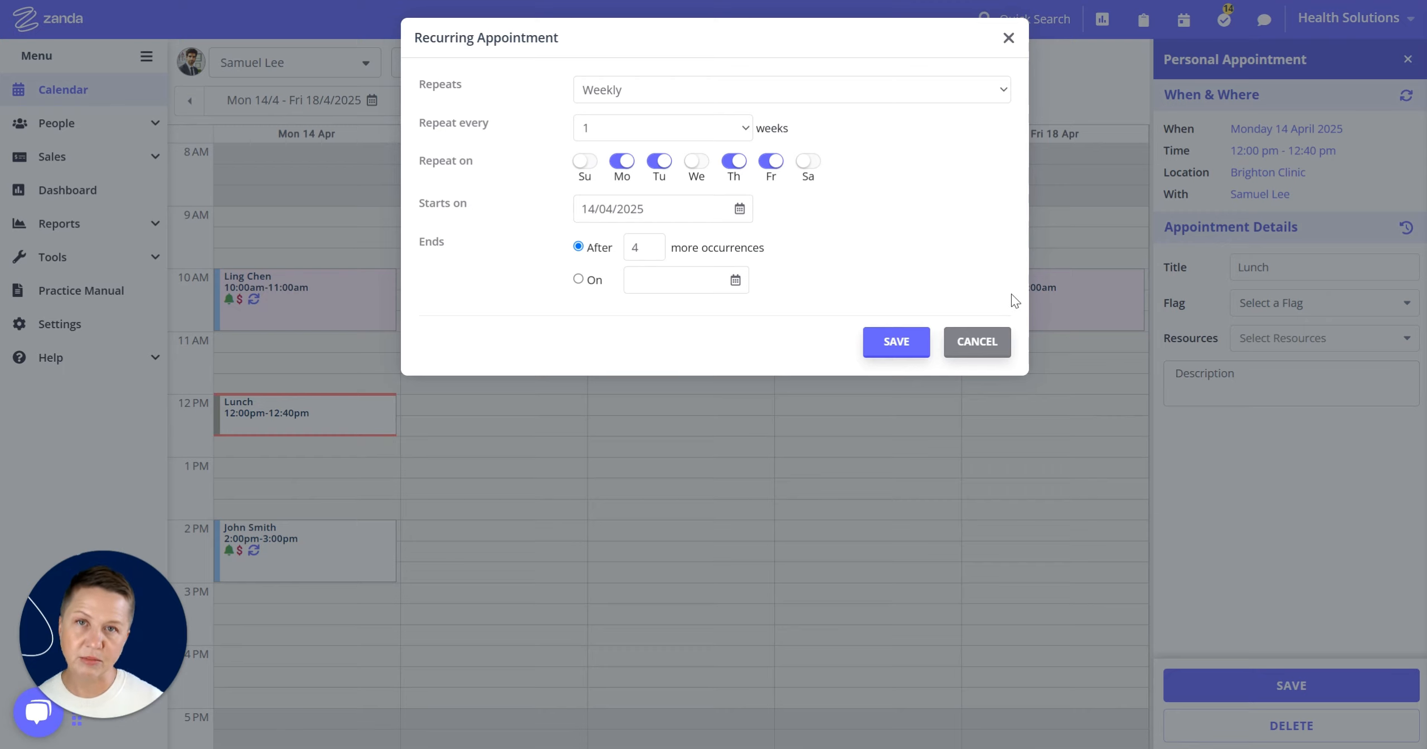
double_click(642, 248)
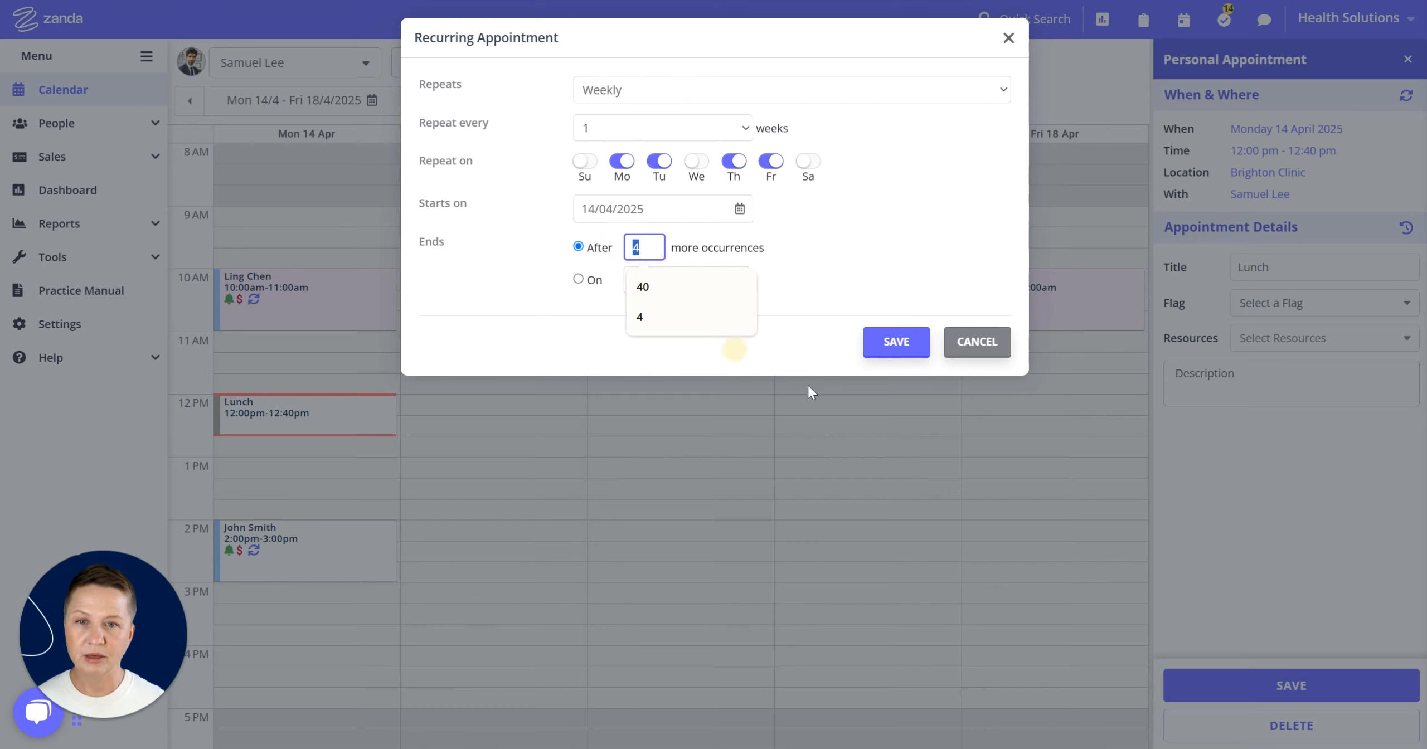
text(99)
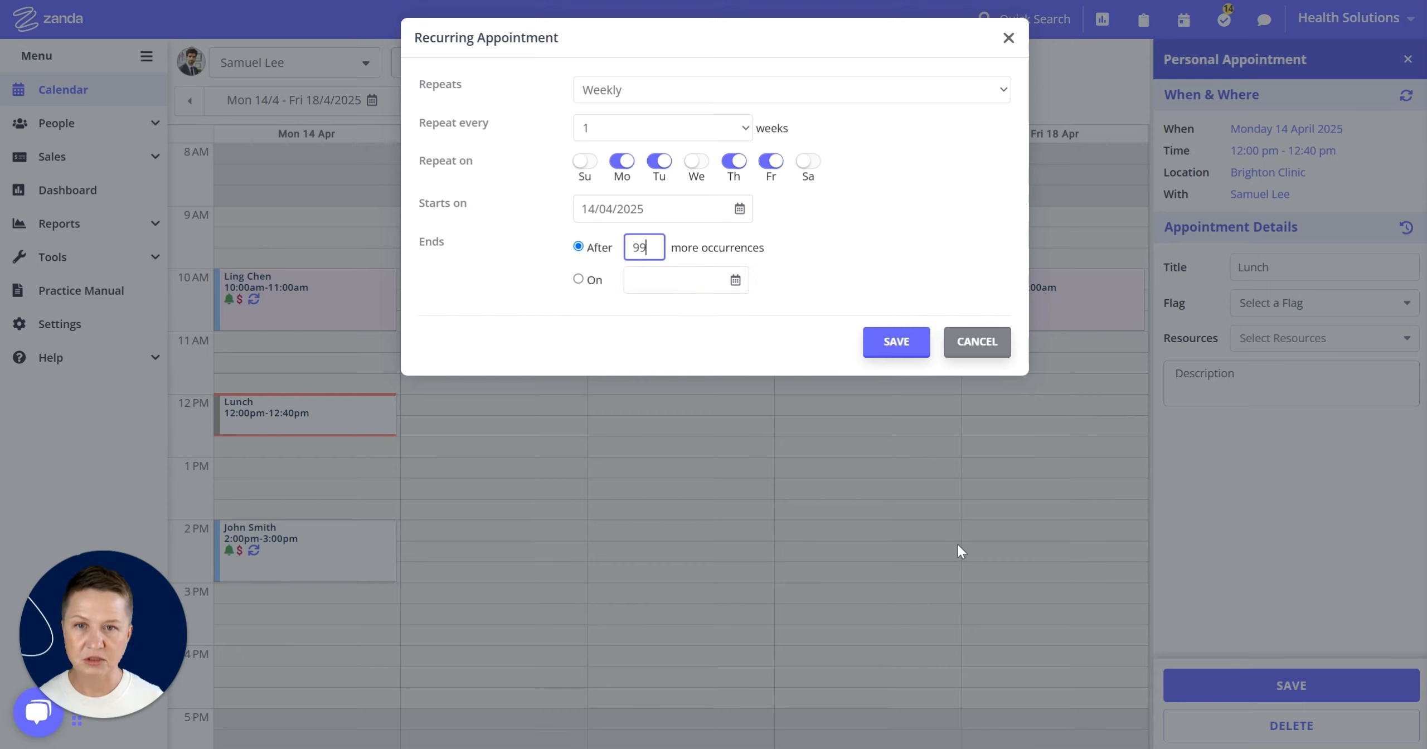
click(909, 339)
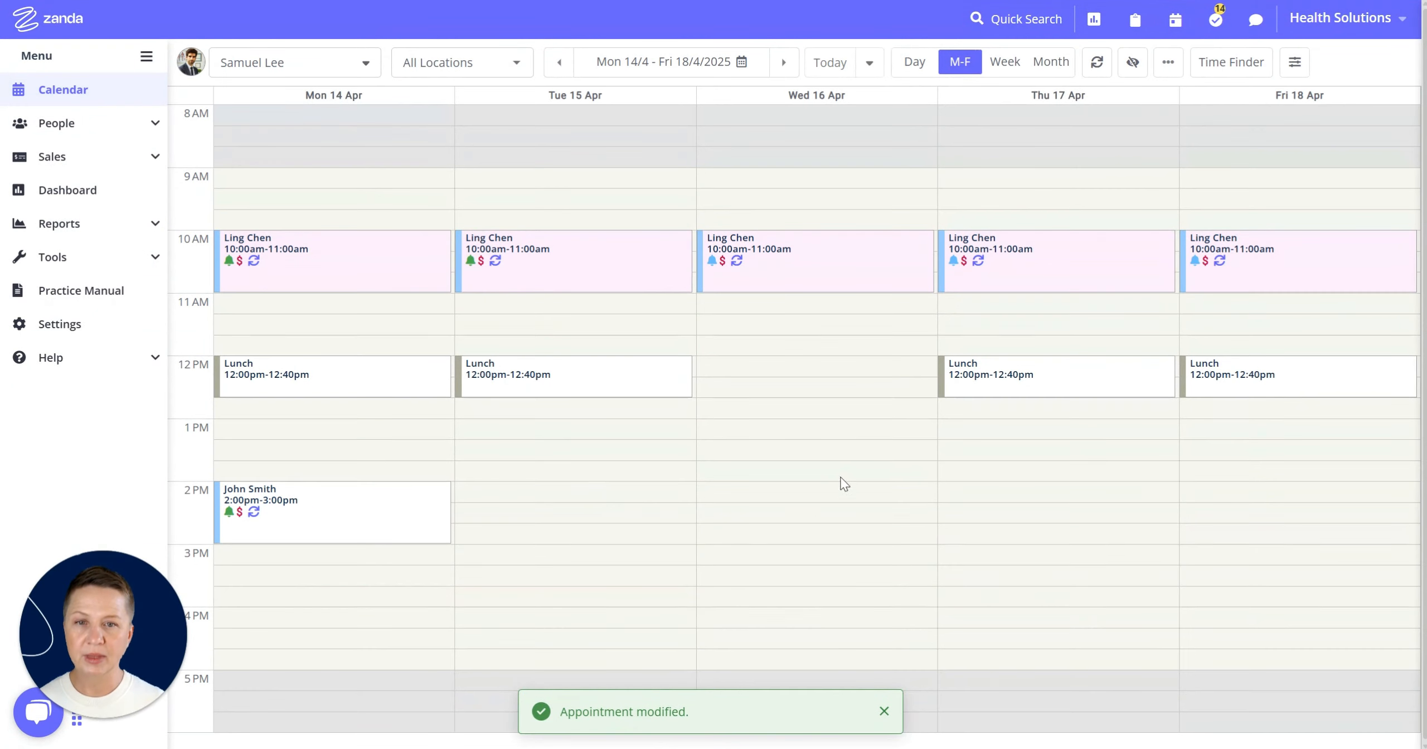
- Browse the following weeks to check the recurring Lunch appointments, then return to the week of 14 April
click(784, 63)
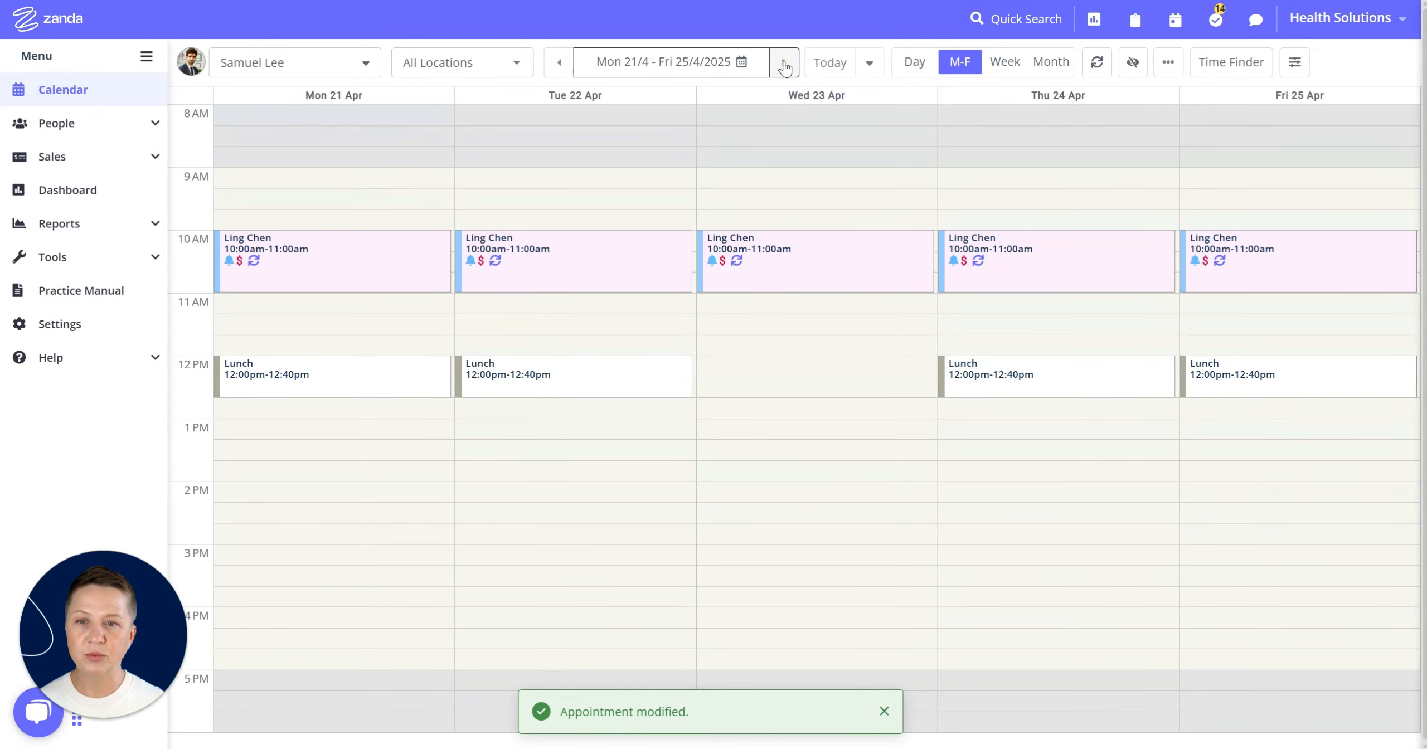
click(785, 67)
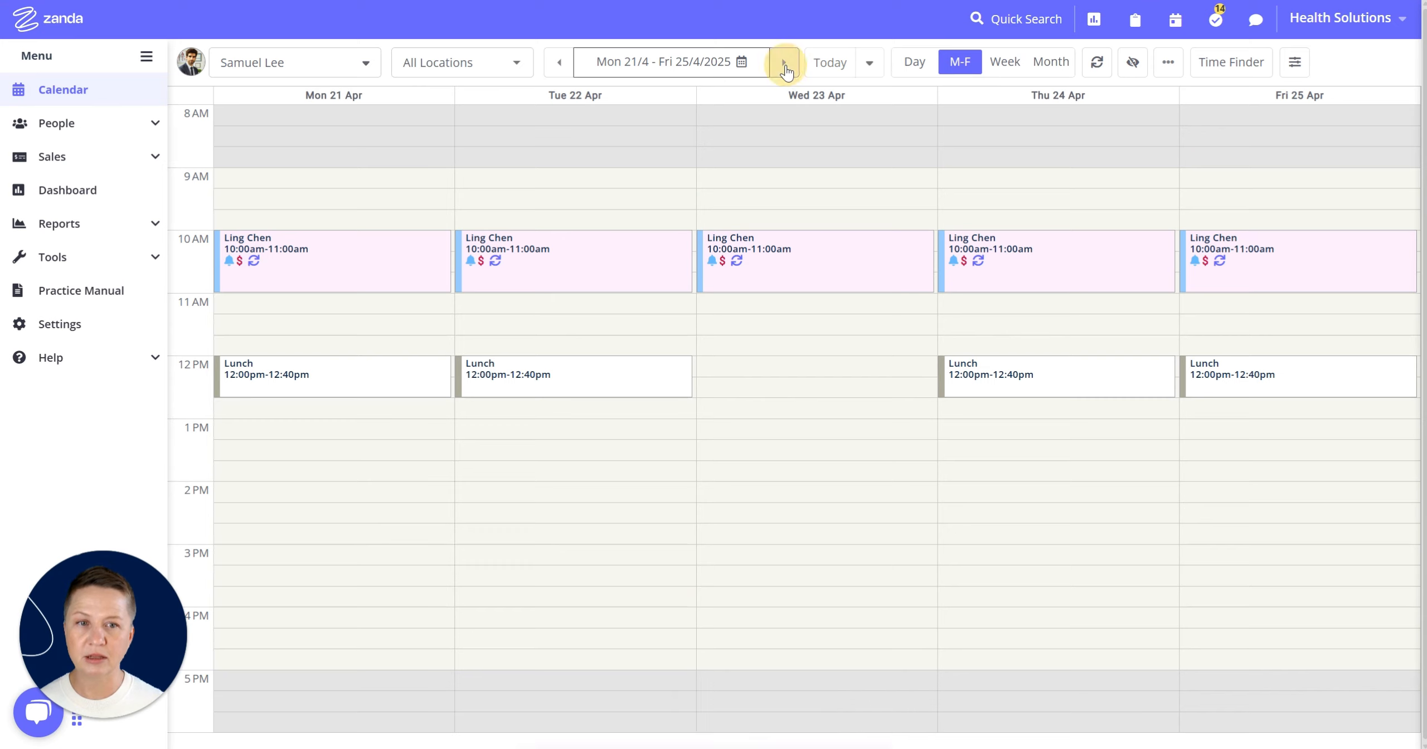
click(784, 70)
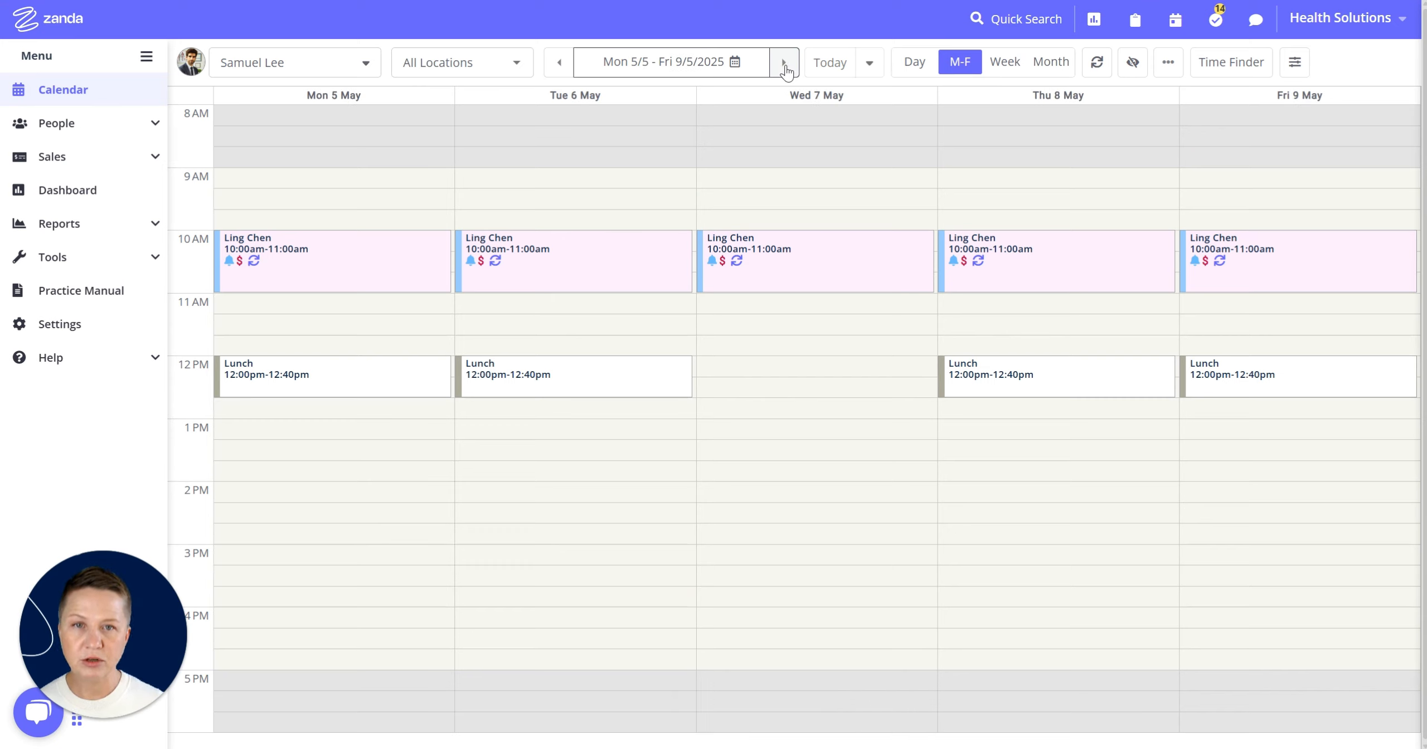
click(389, 390)
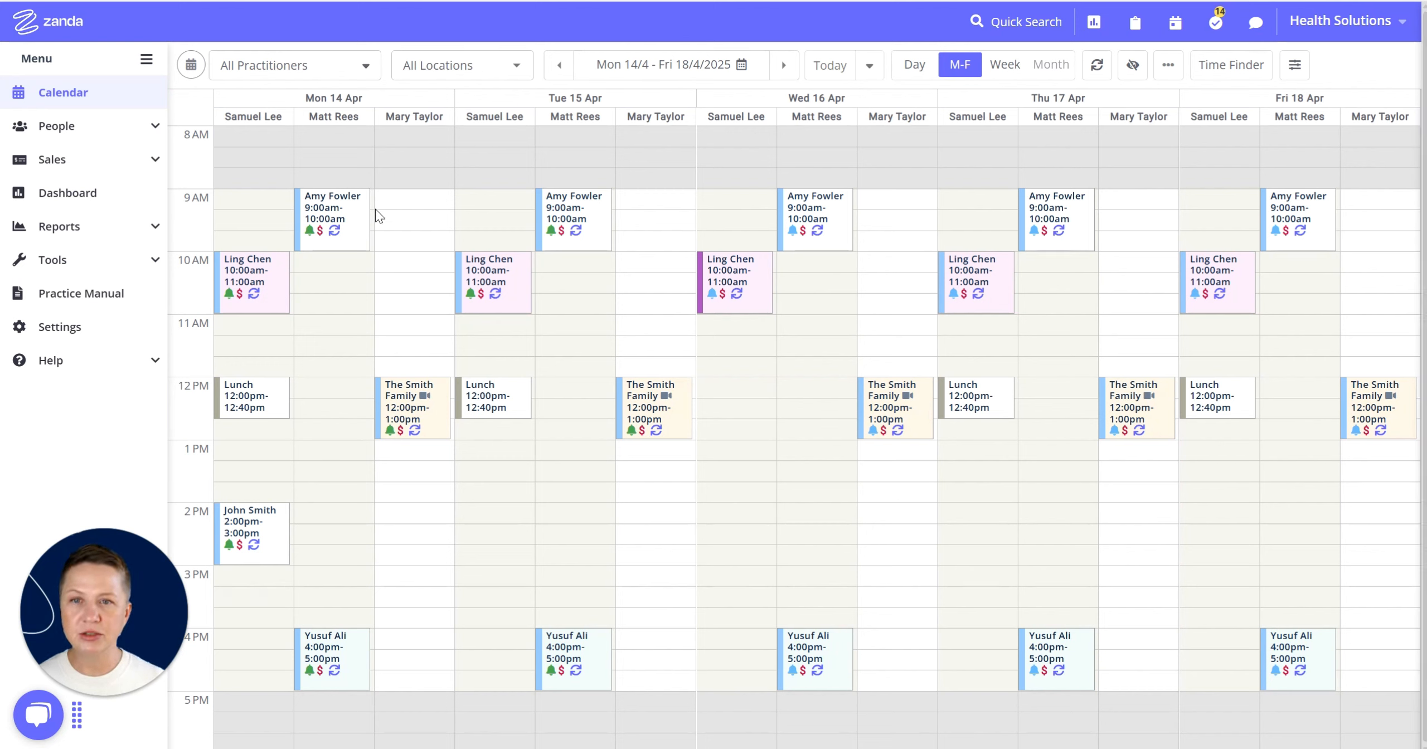
click(829, 66)
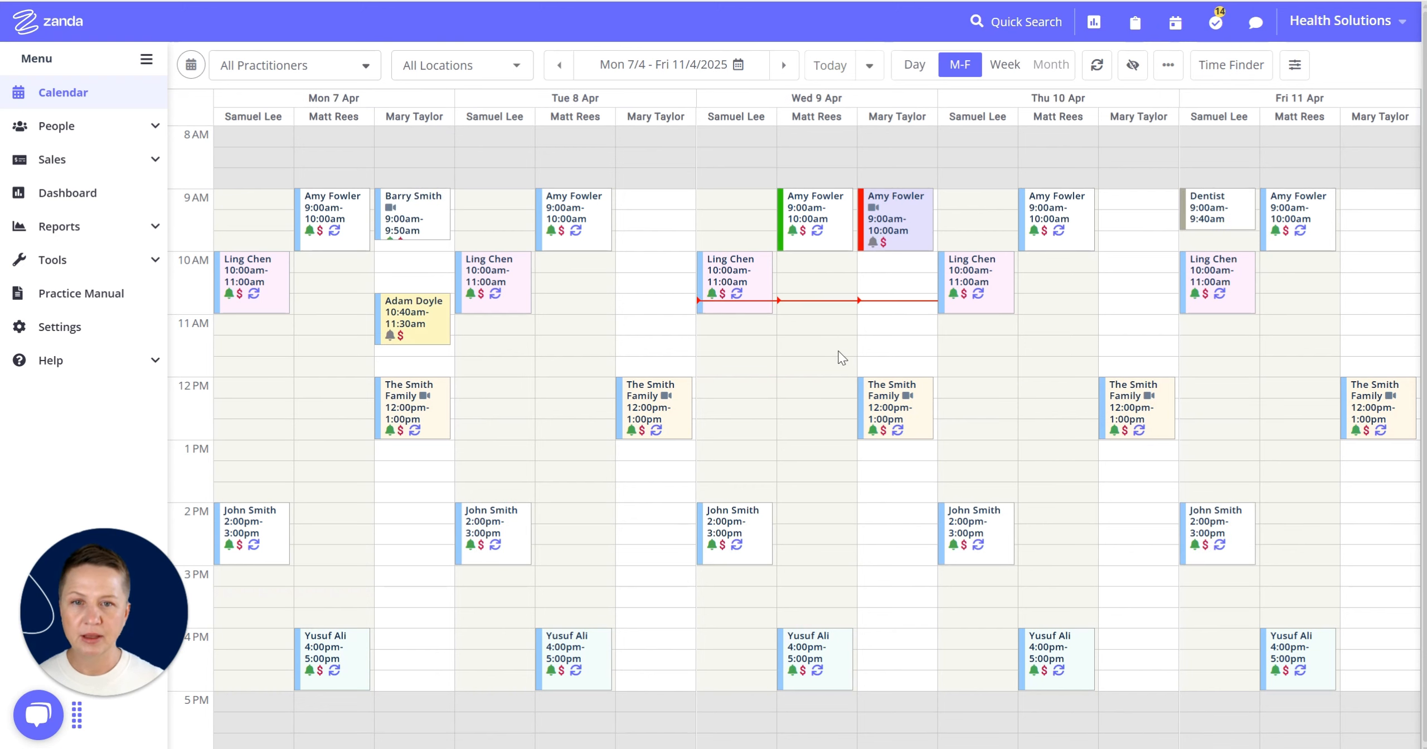
click(783, 65)
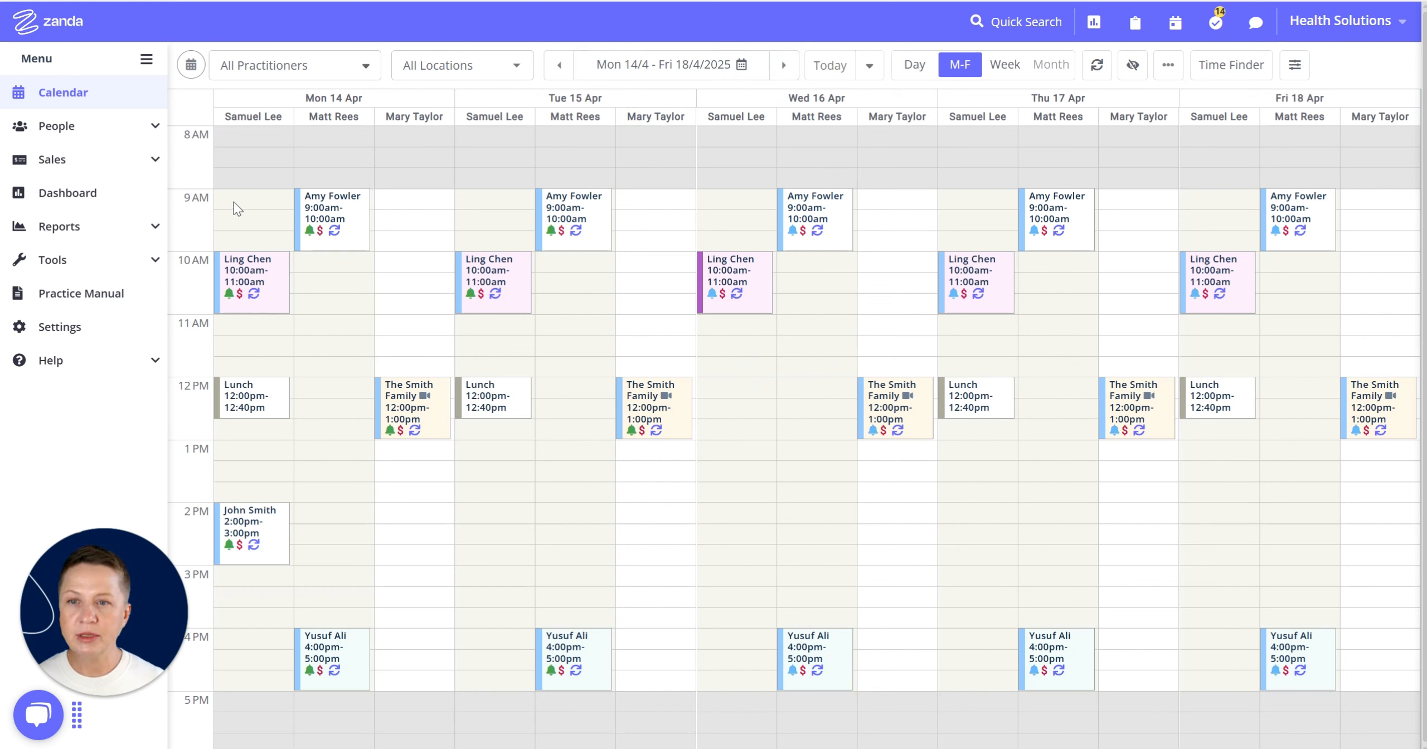
drag(234, 199, 238, 216)
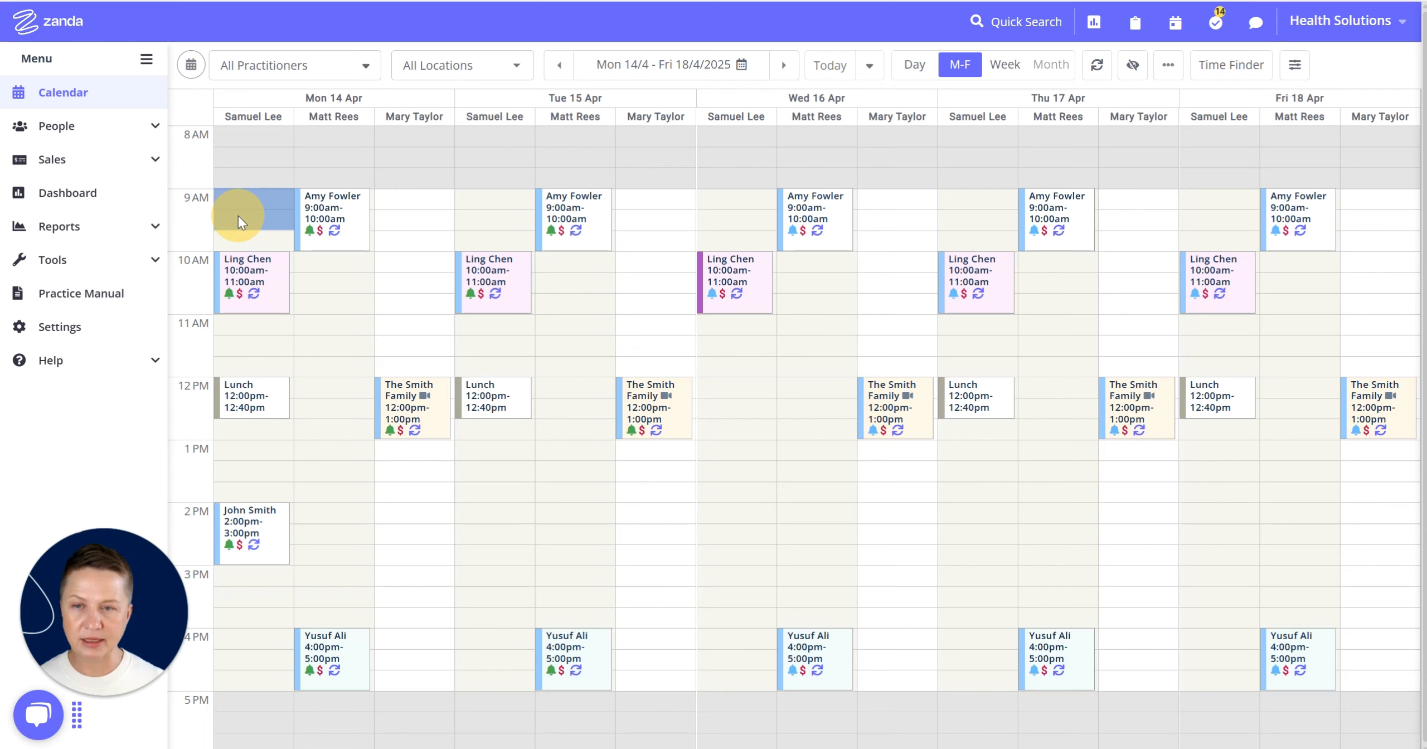
drag(238, 216, 238, 216)
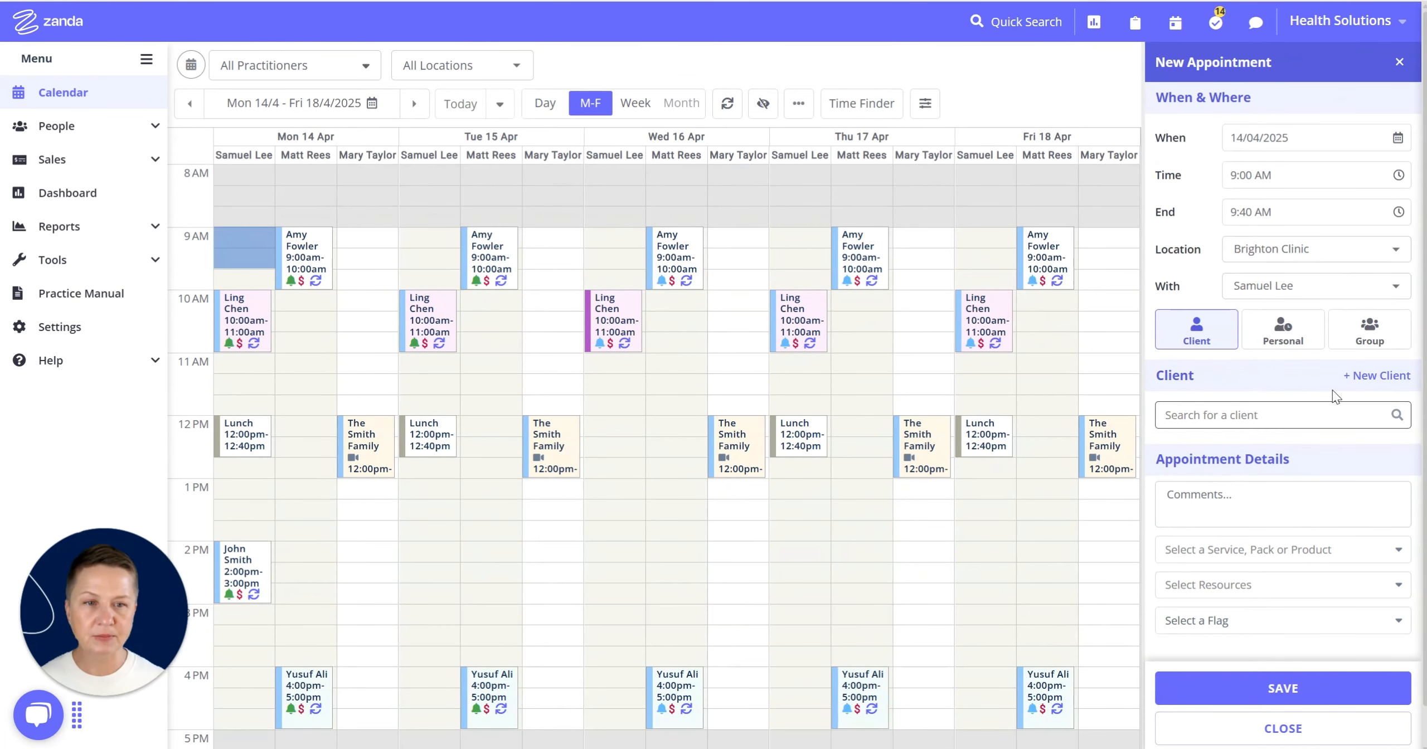
click(1280, 347)
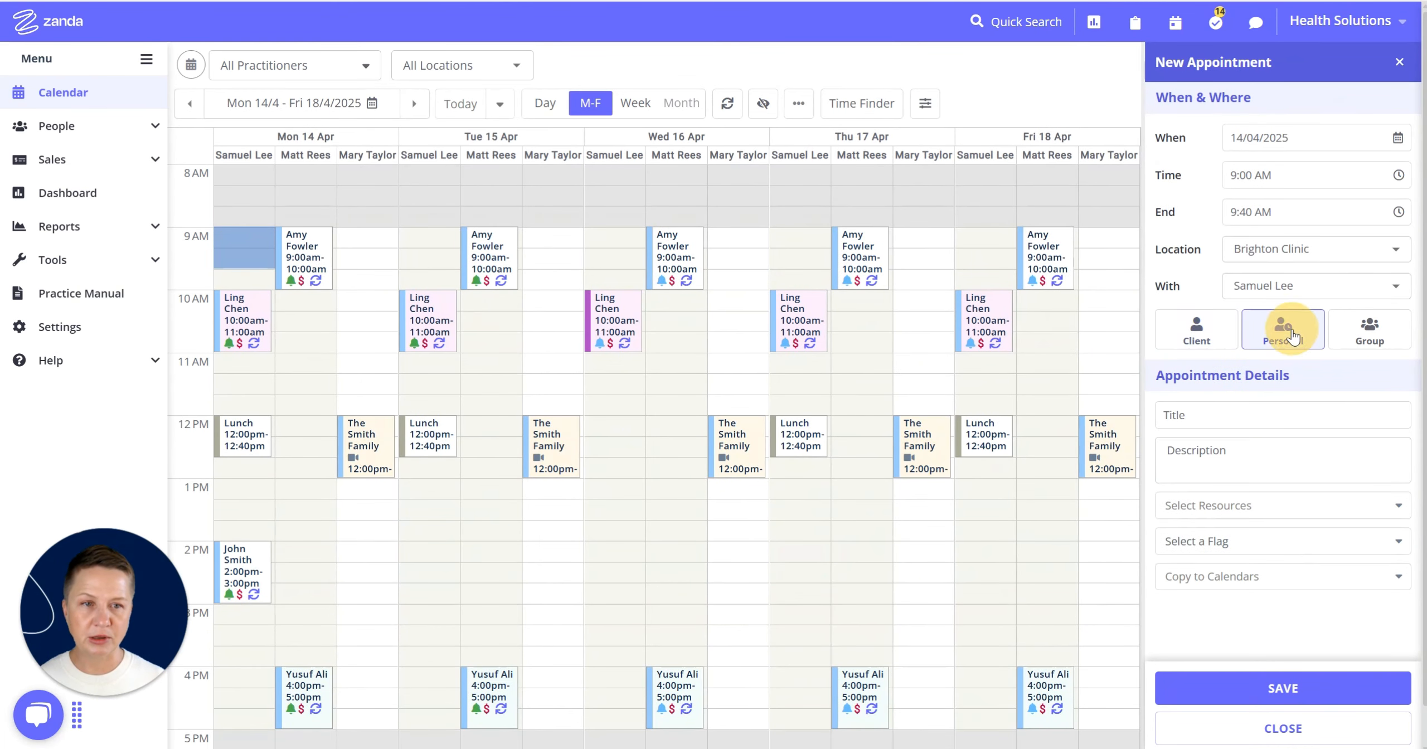
click(1207, 416)
text(Meeting)
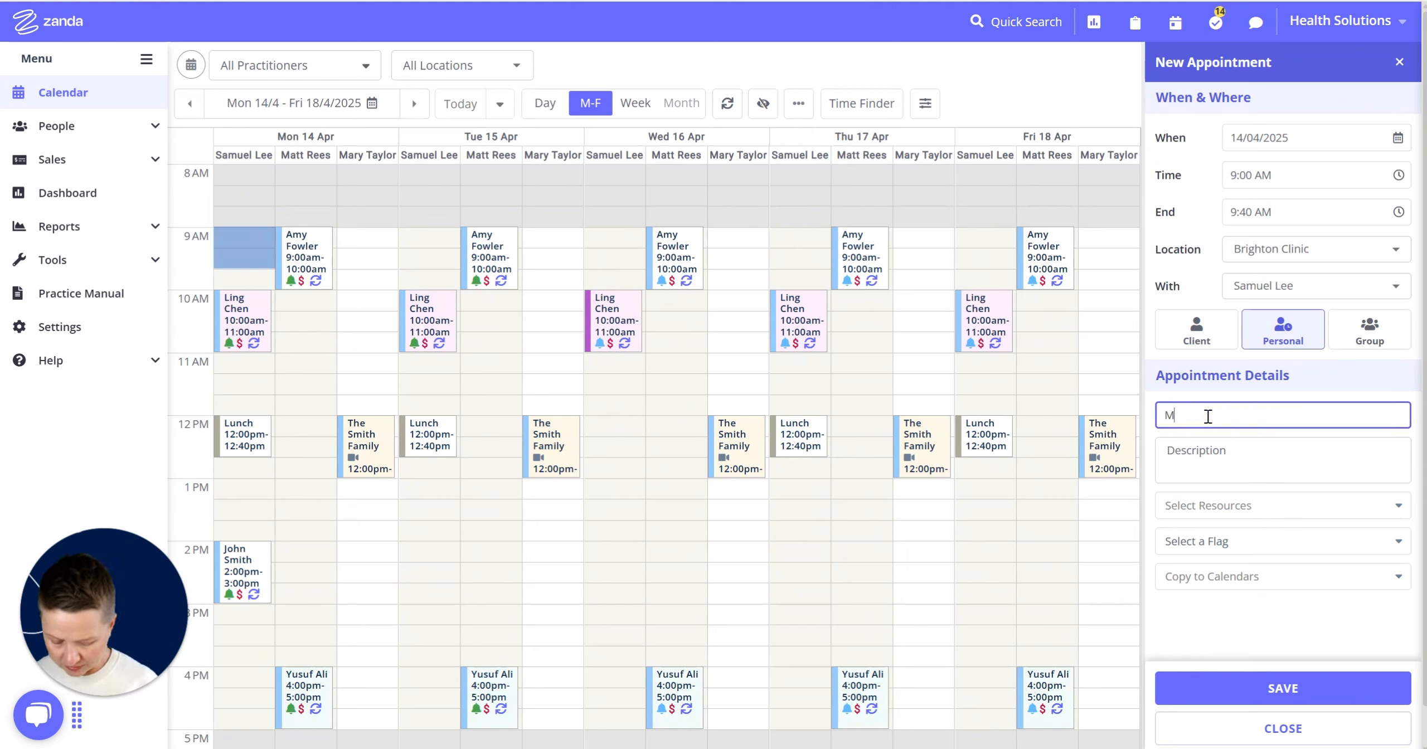
click(1207, 453)
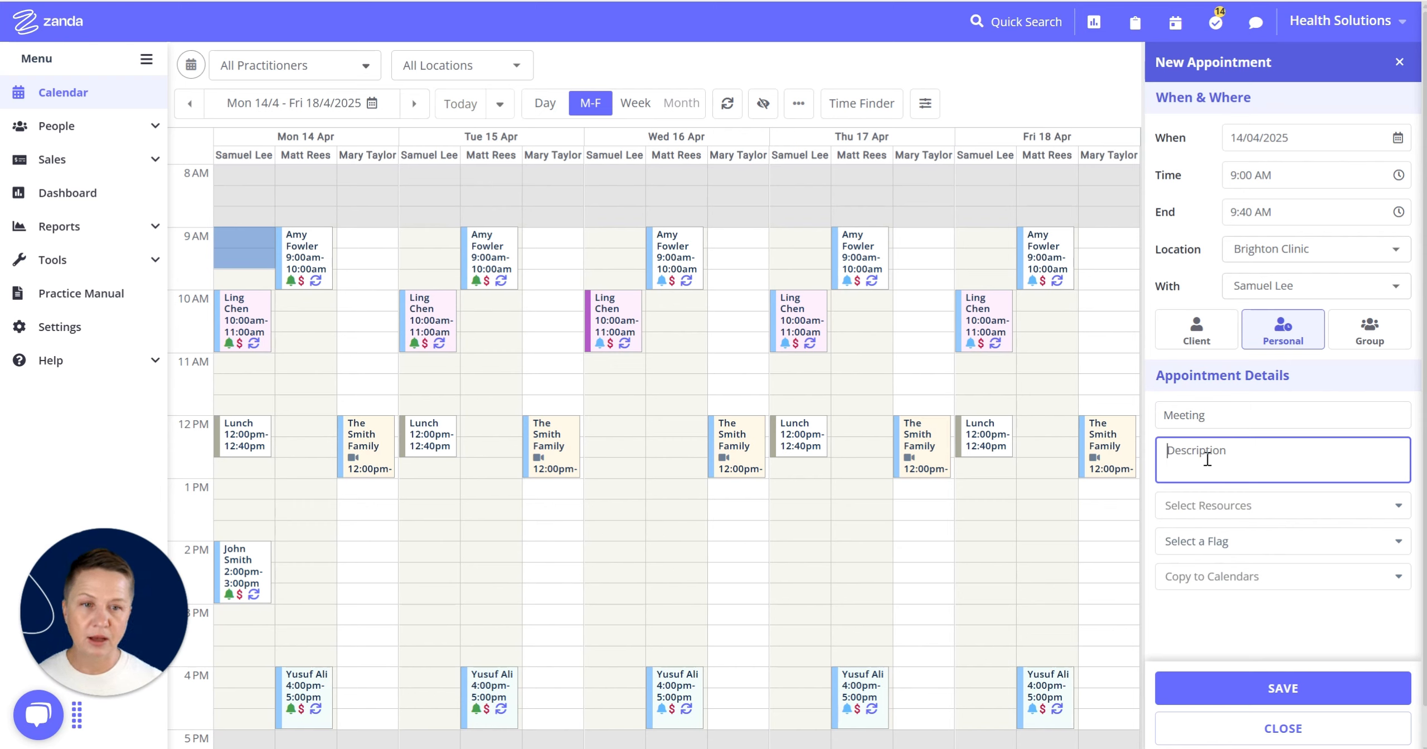
text(weekly stand up)
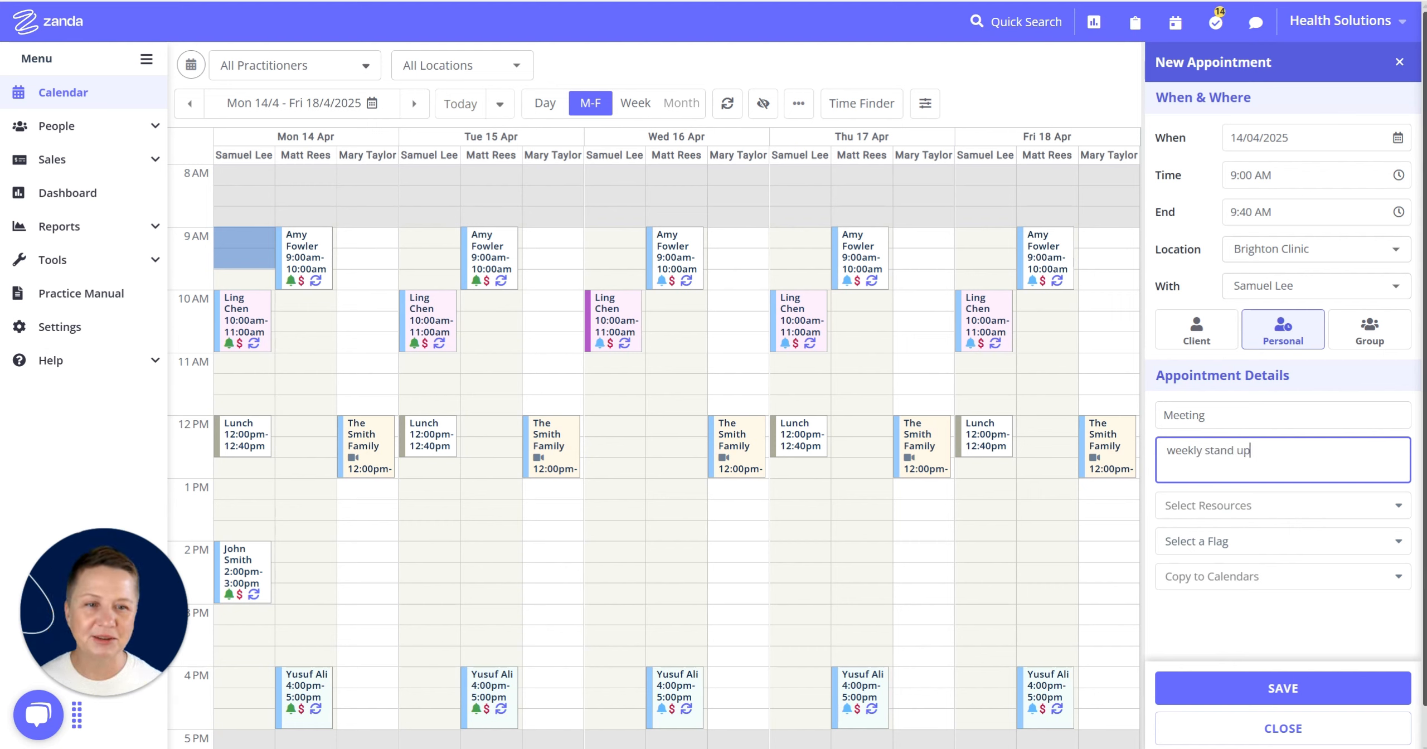
click(1237, 551)
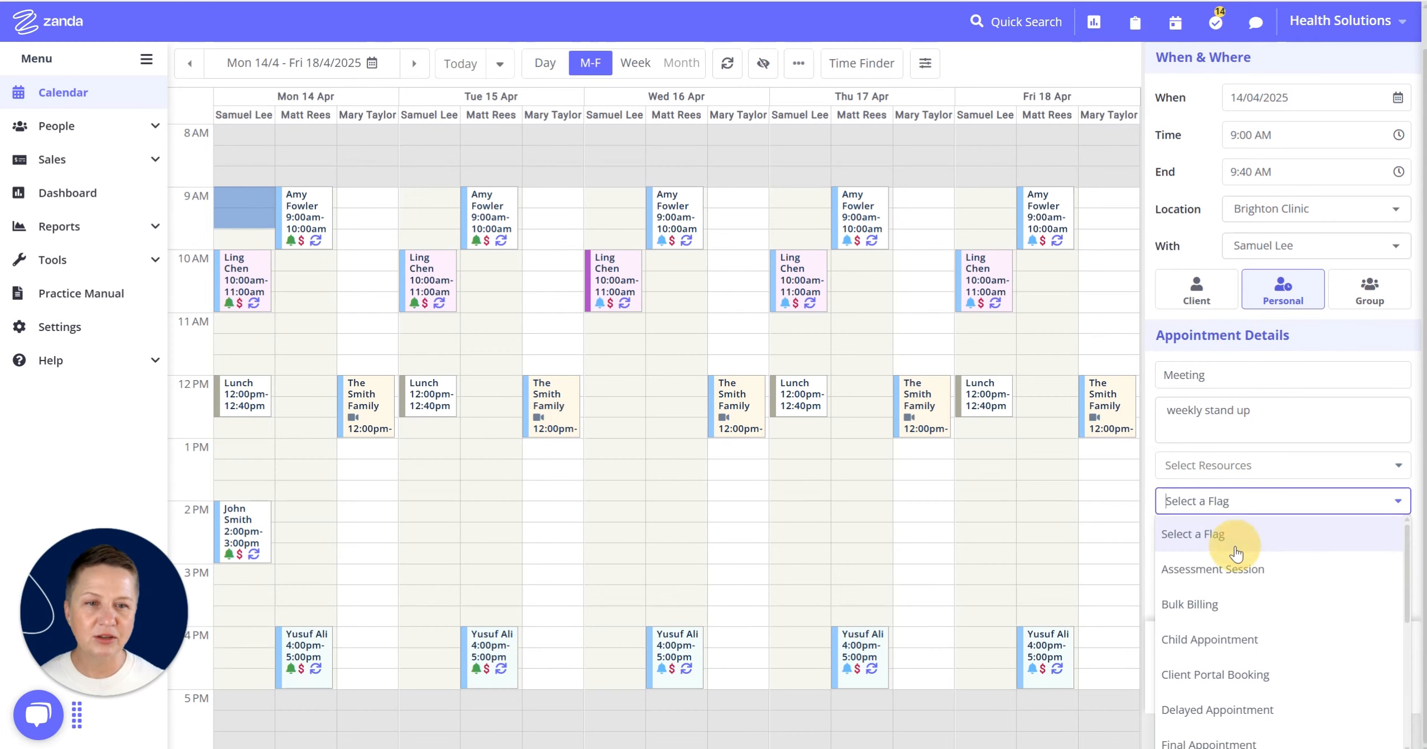
scroll(1256, 580, down, 2)
scroll(1258, 607, down, 3)
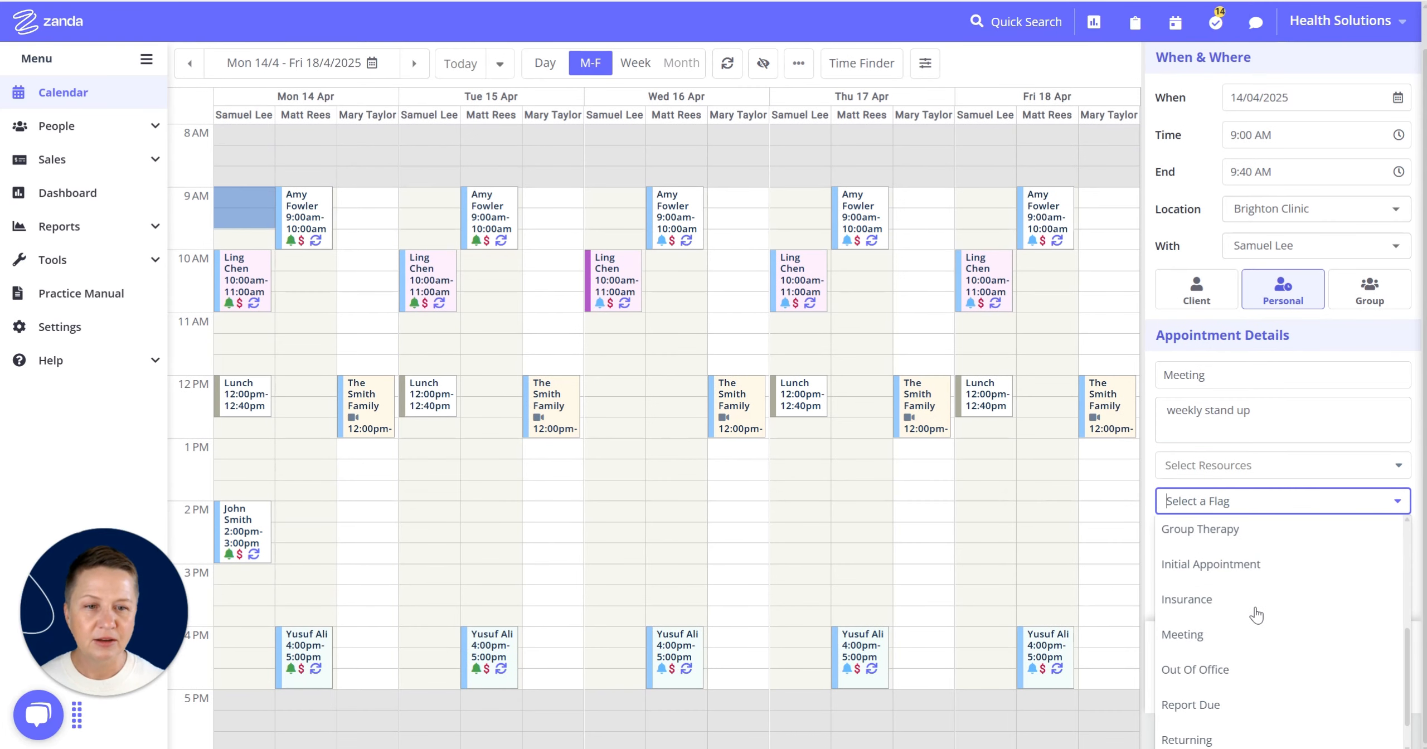
click(1192, 634)
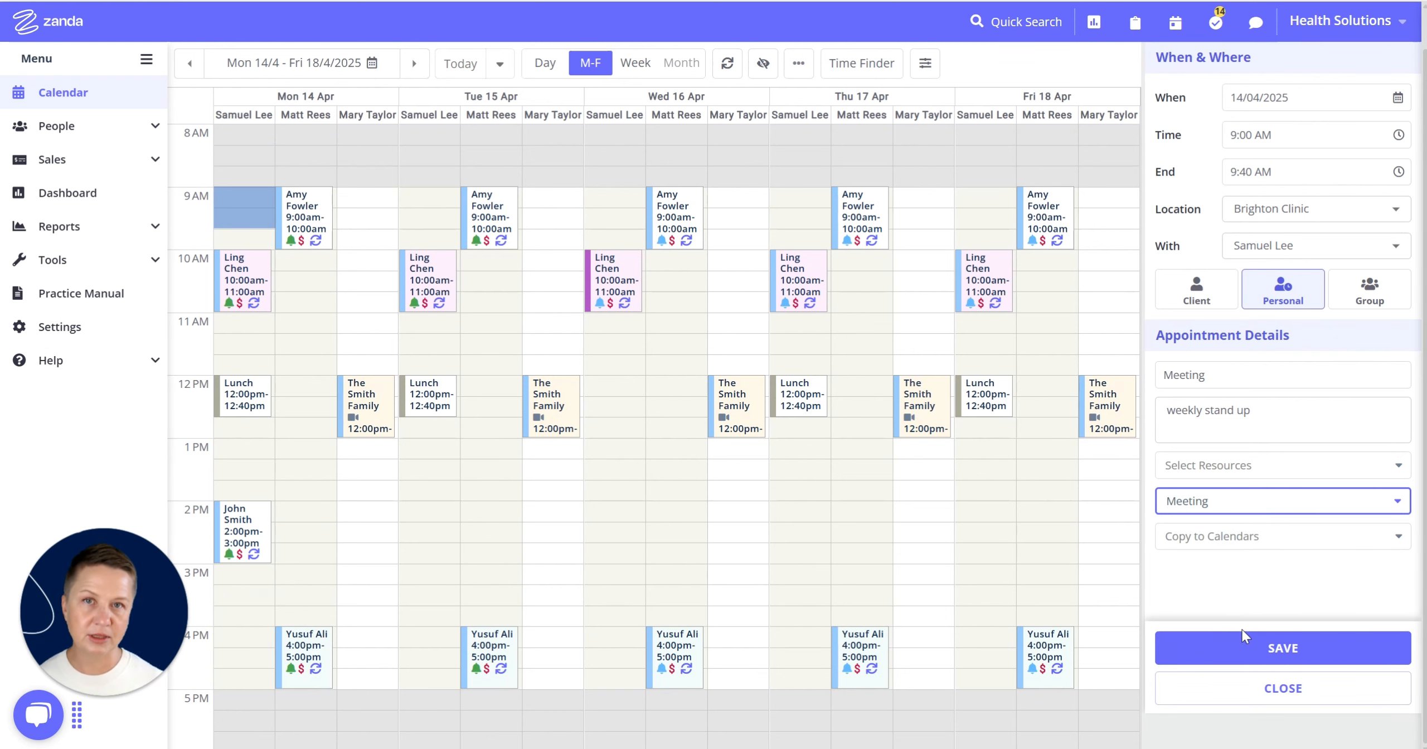
click(1275, 469)
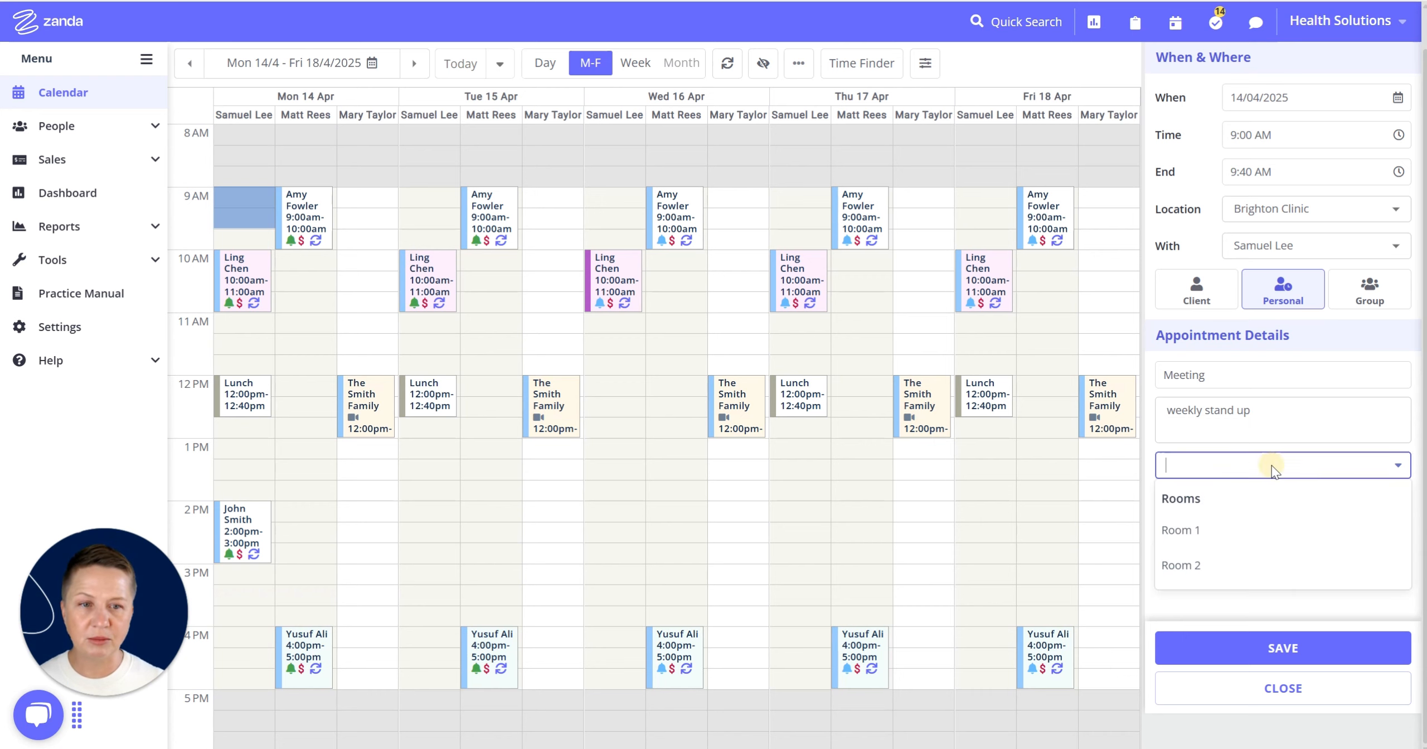
click(1195, 535)
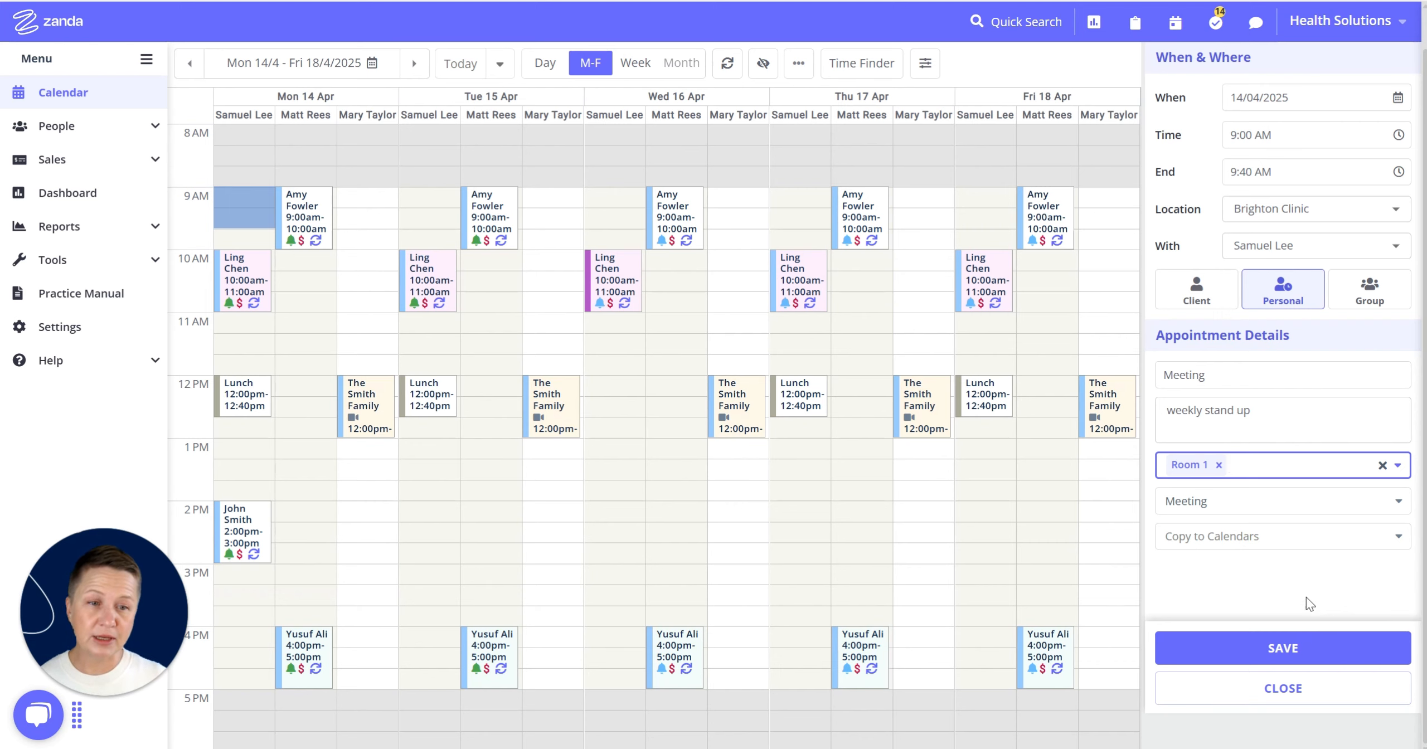
click(1234, 542)
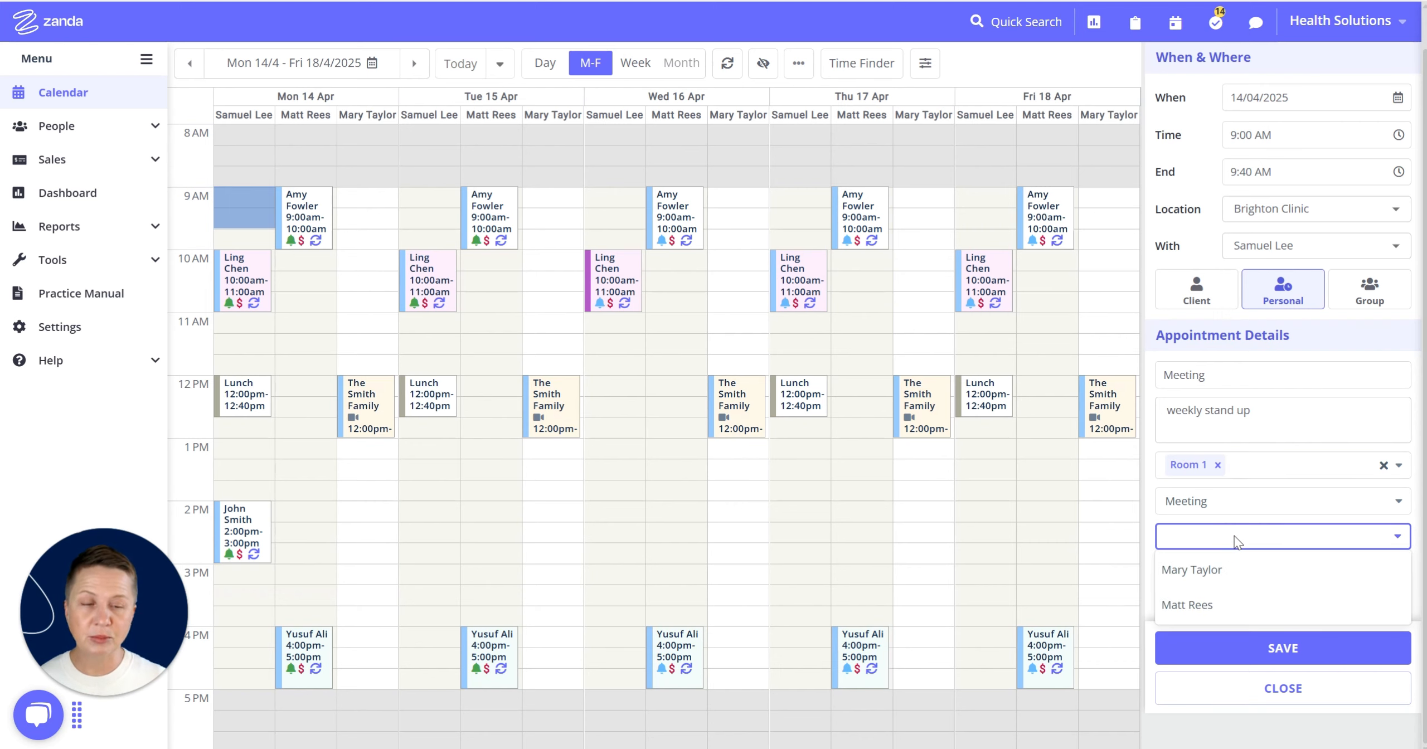
click(1198, 570)
click(1318, 535)
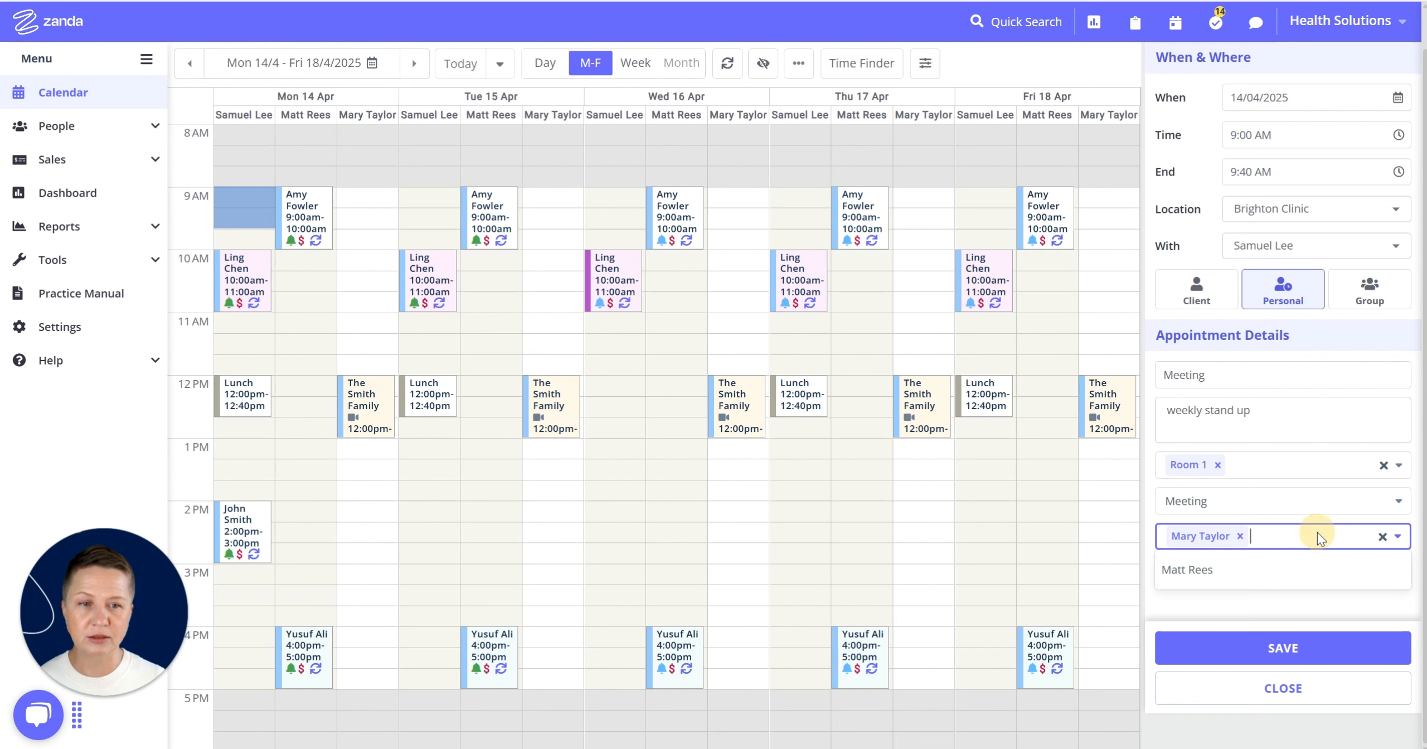
click(1222, 570)
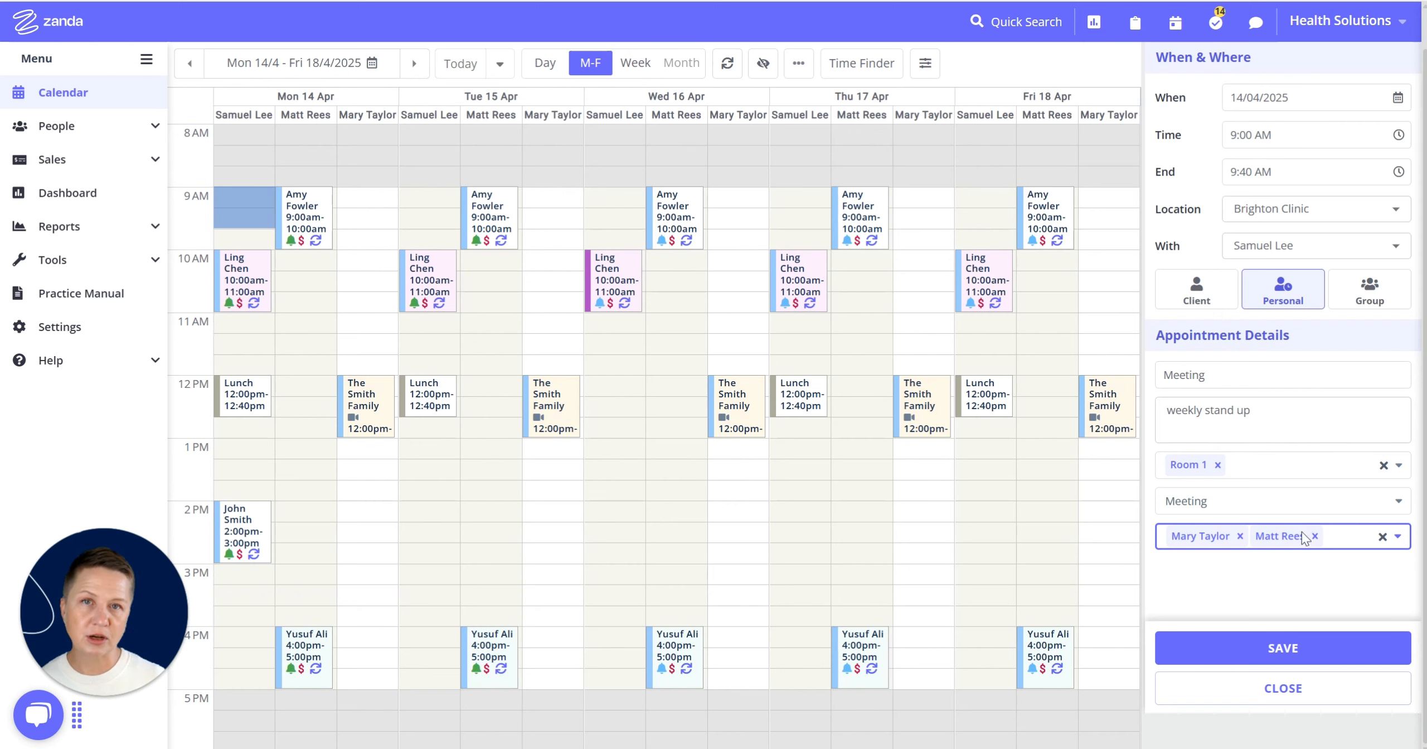
click(1269, 651)
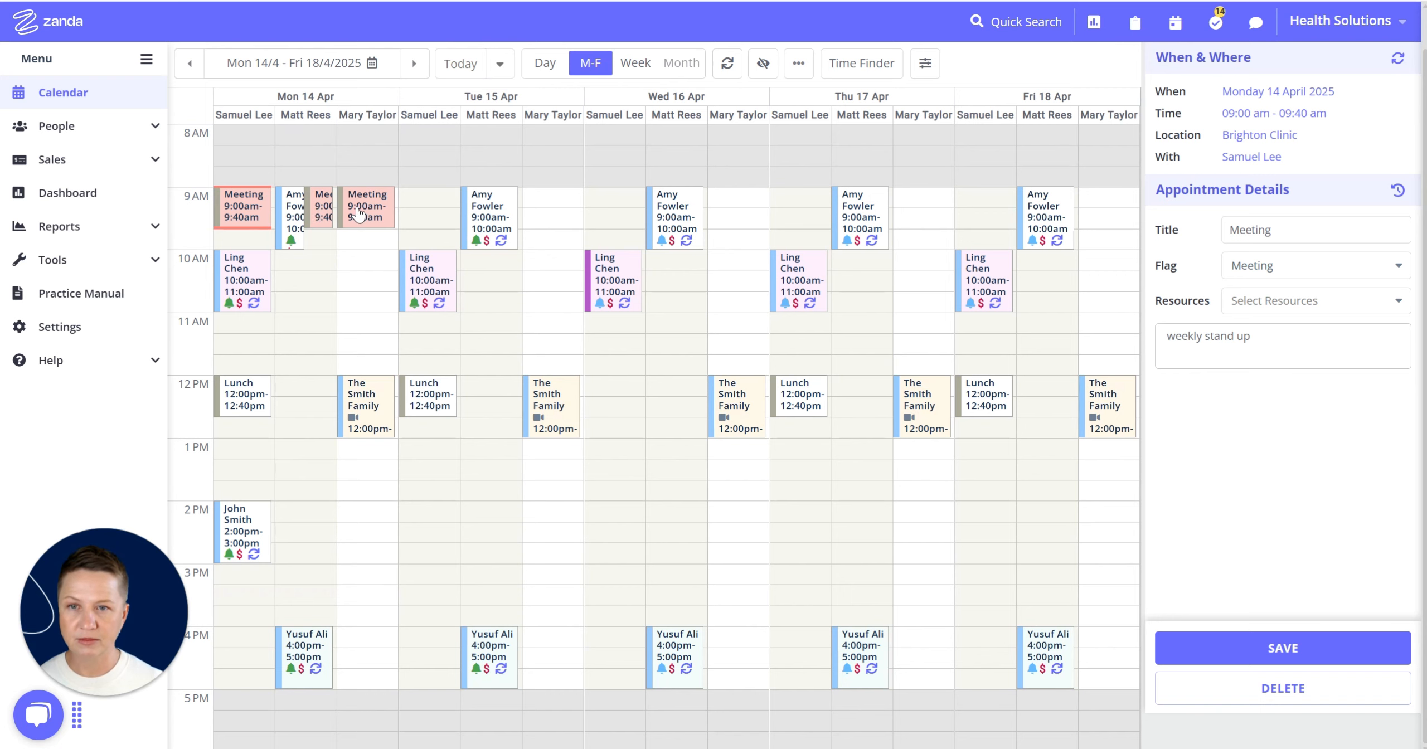
drag(296, 237, 302, 292)
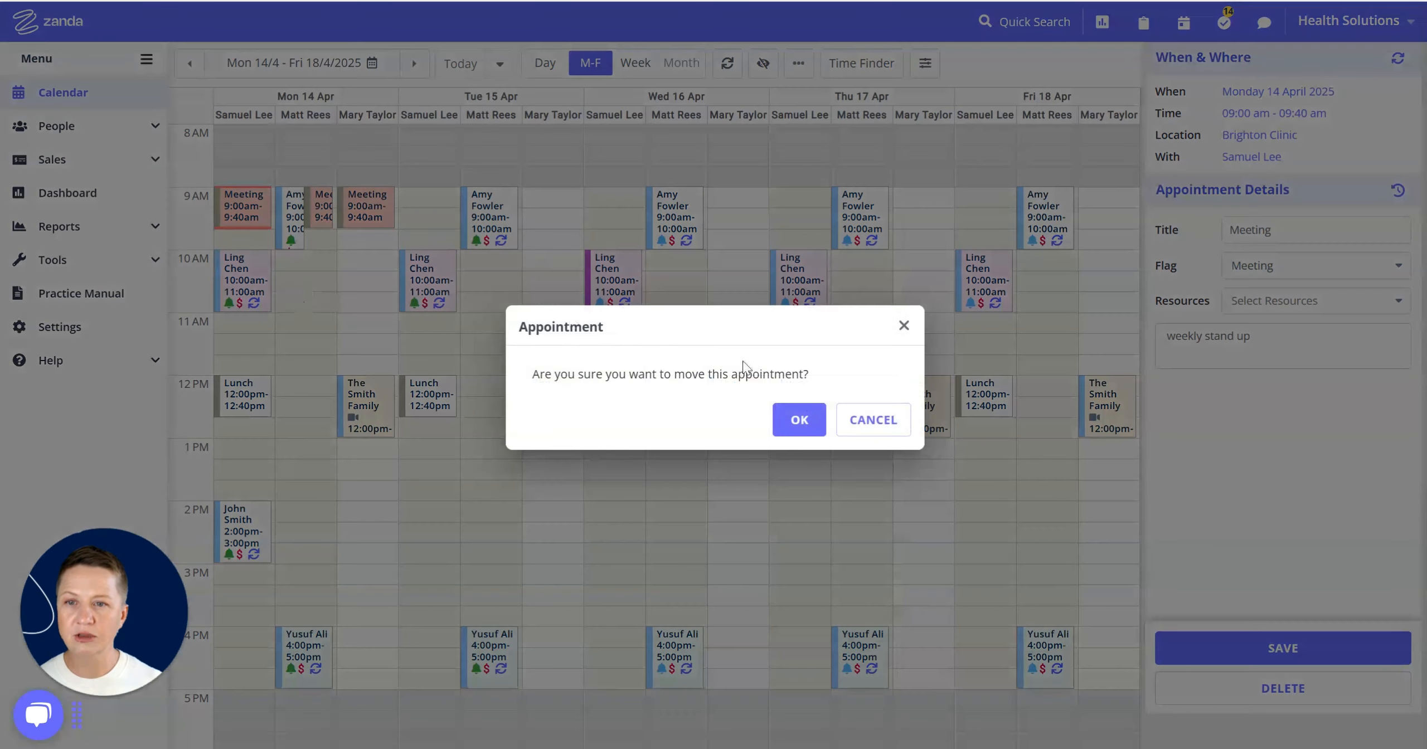
click(803, 431)
click(503, 260)
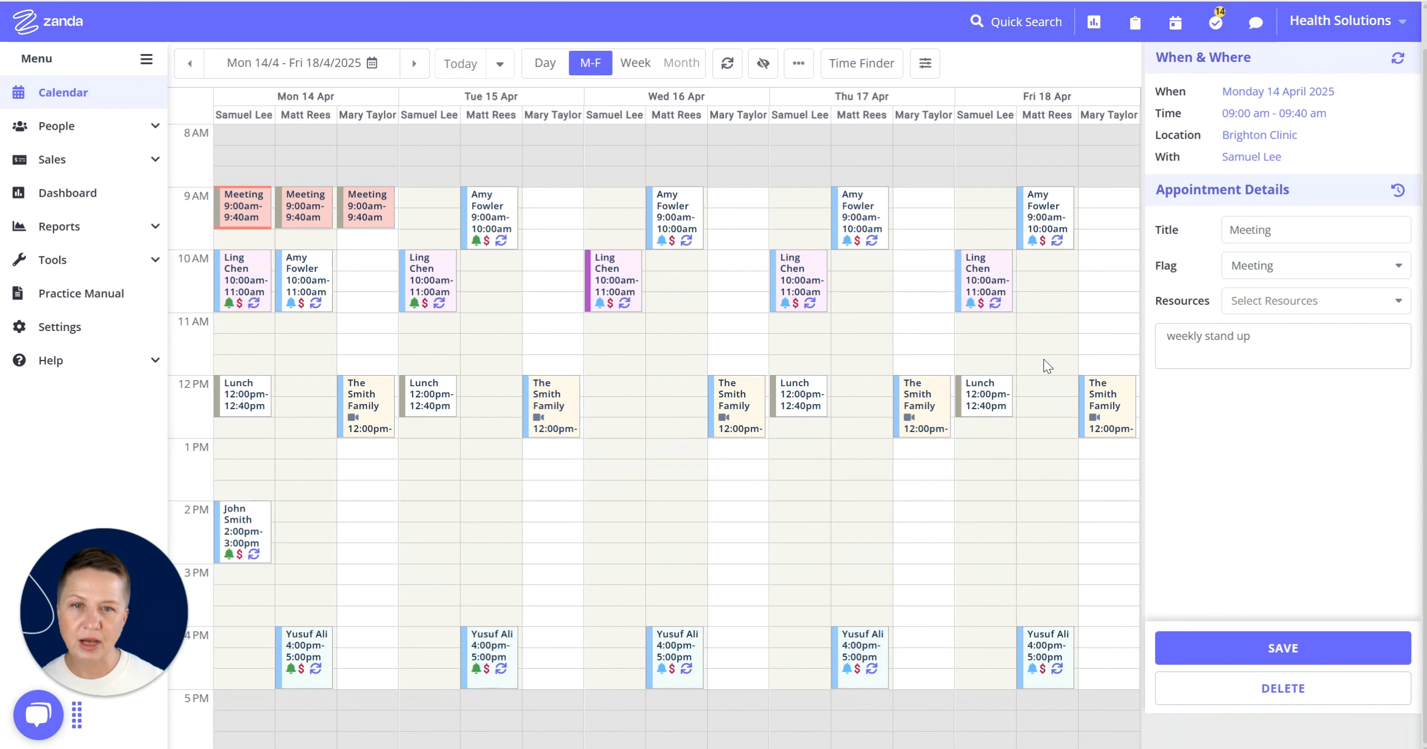
scroll(1226, 323, up, 1)
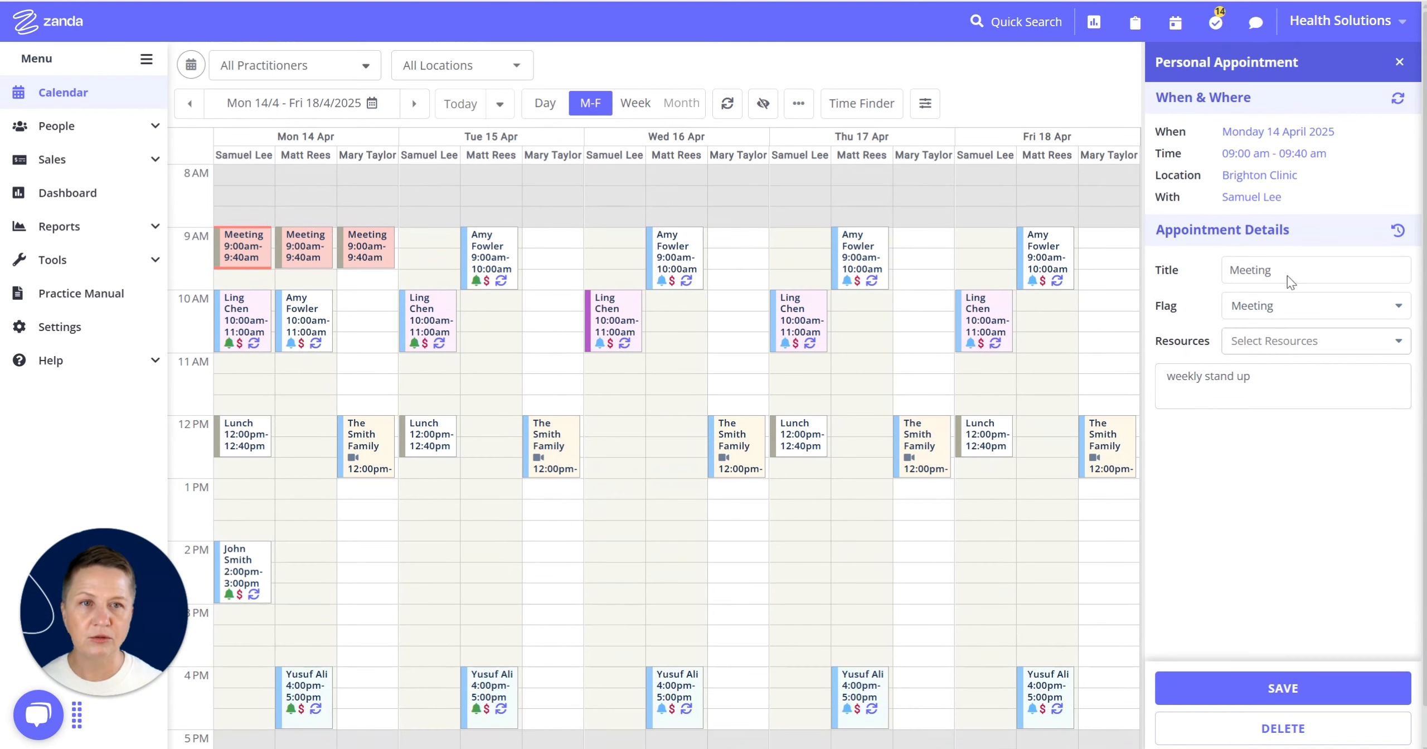
click(1399, 62)
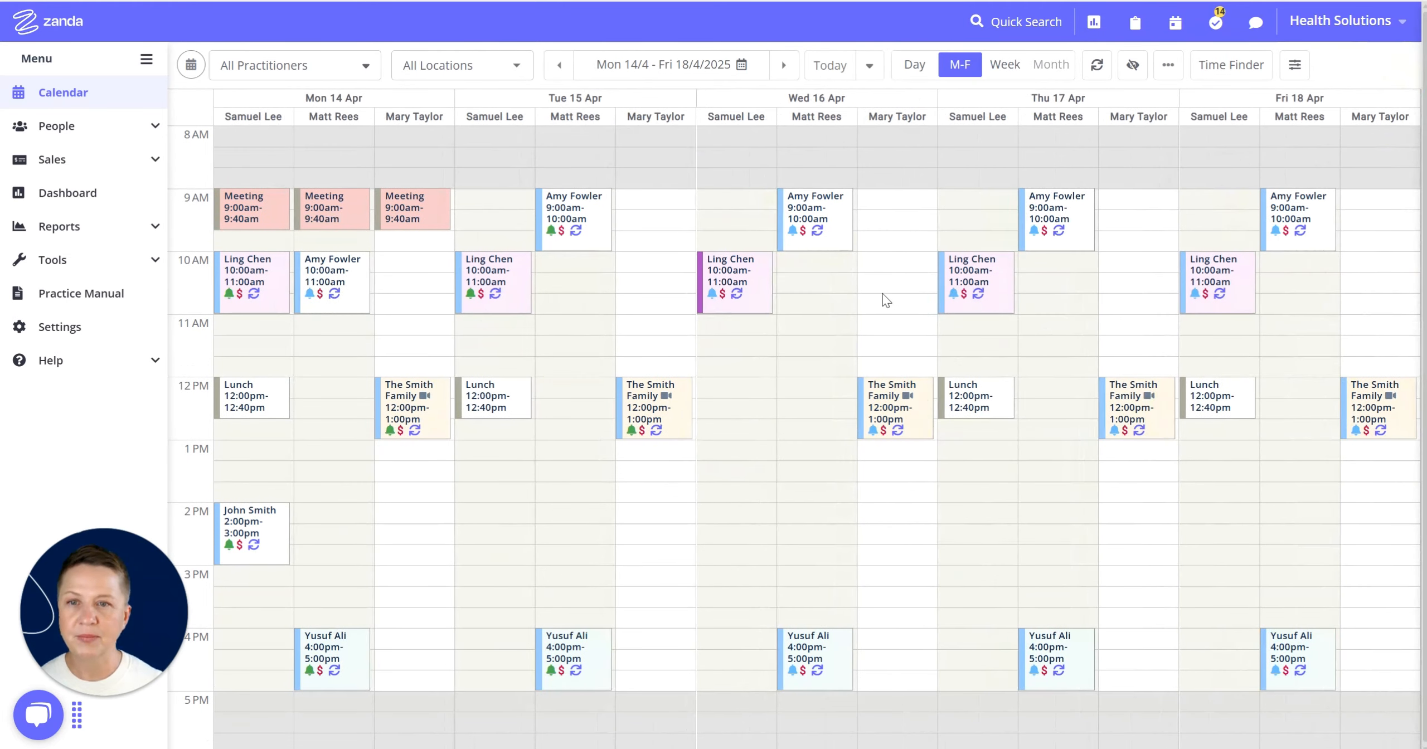
mouse_move(962, 396)
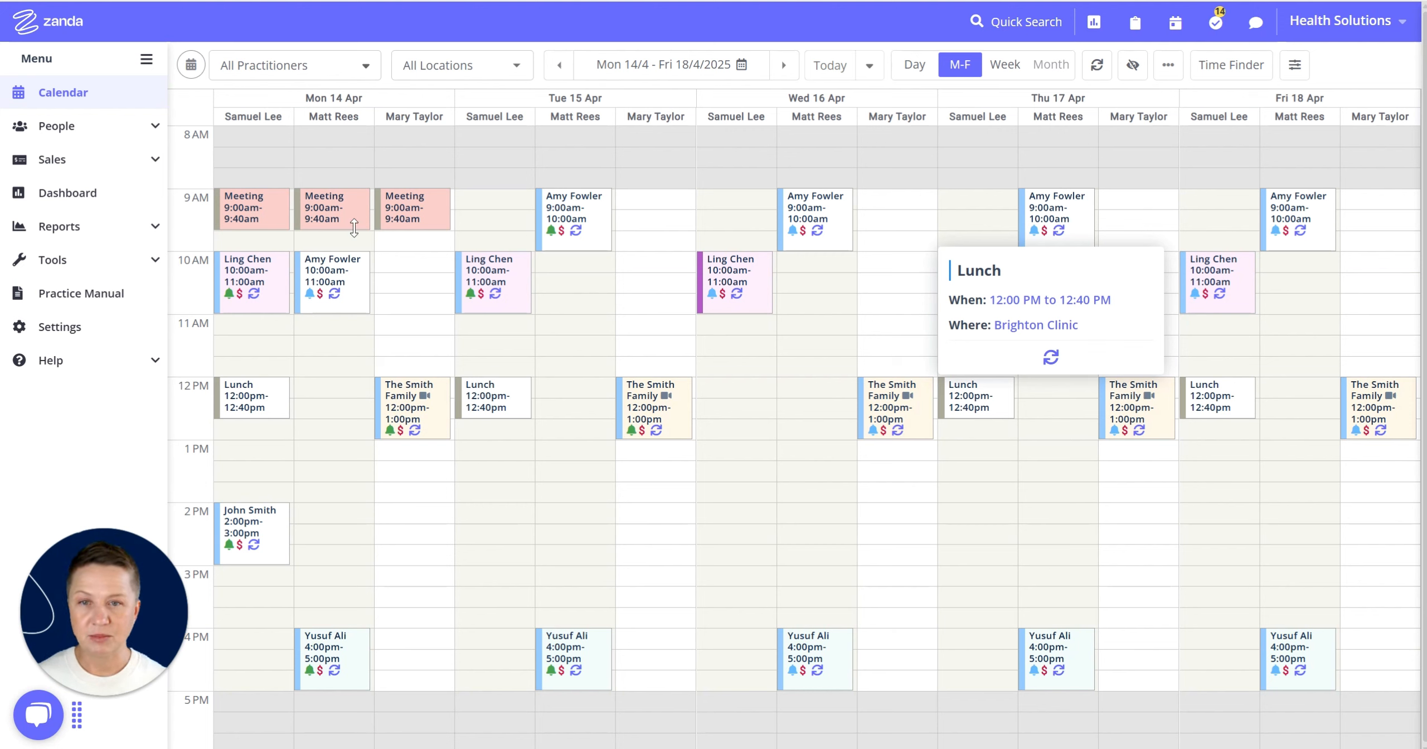
mouse_move(353, 227)
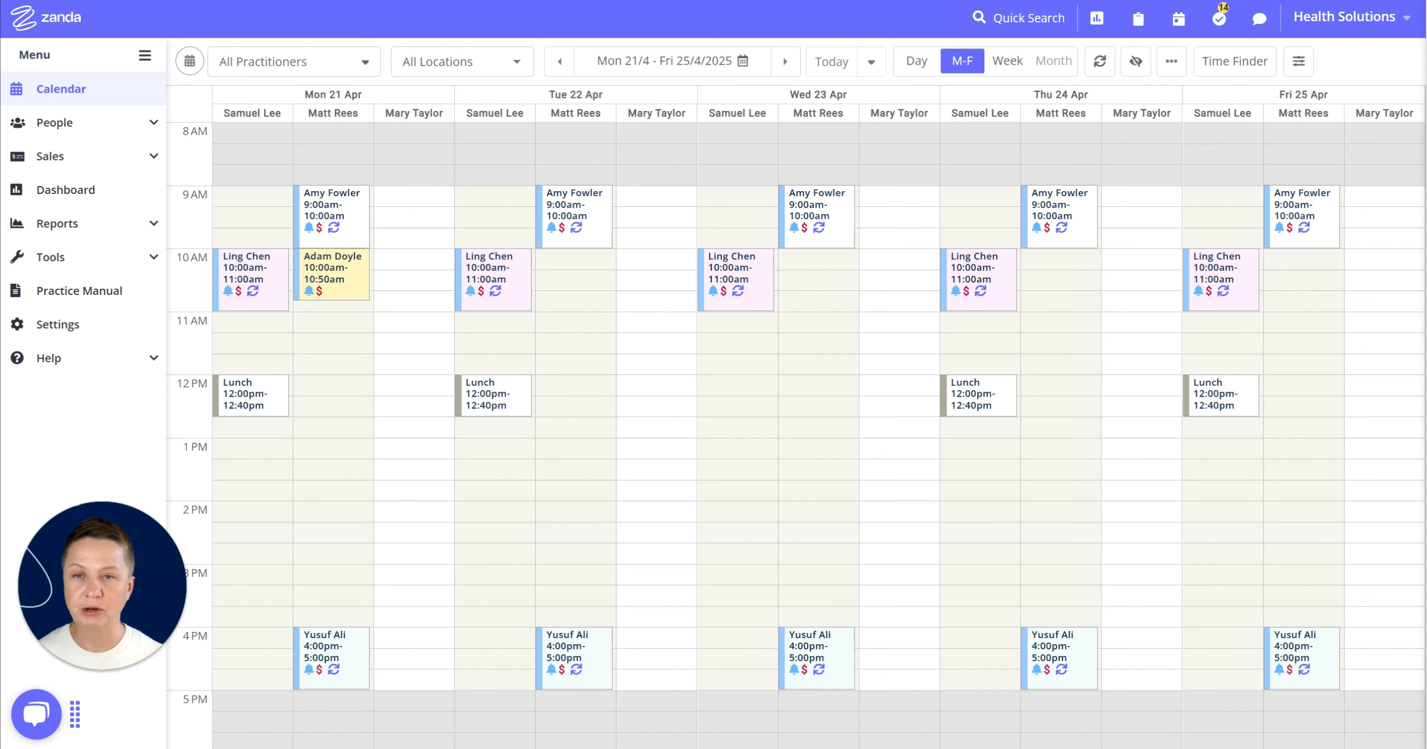
click(256, 65)
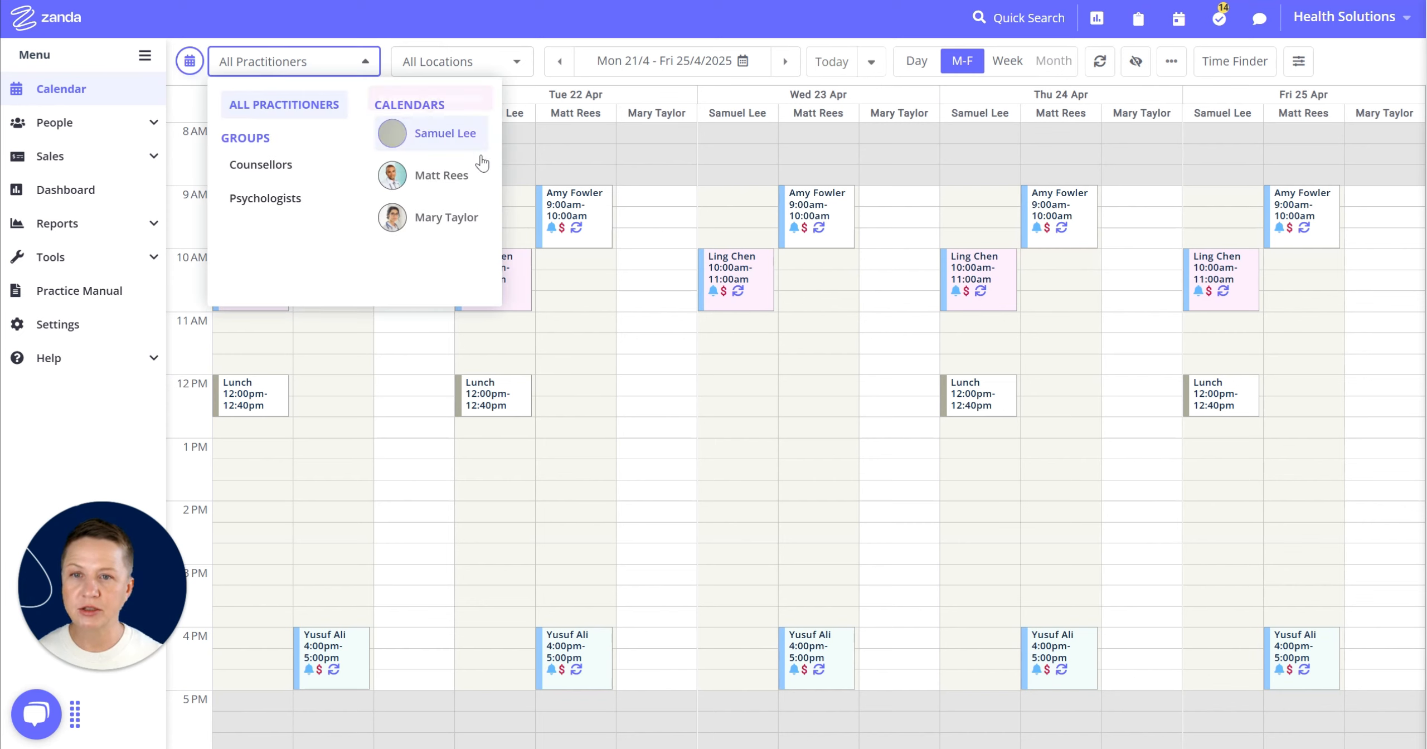
click(459, 221)
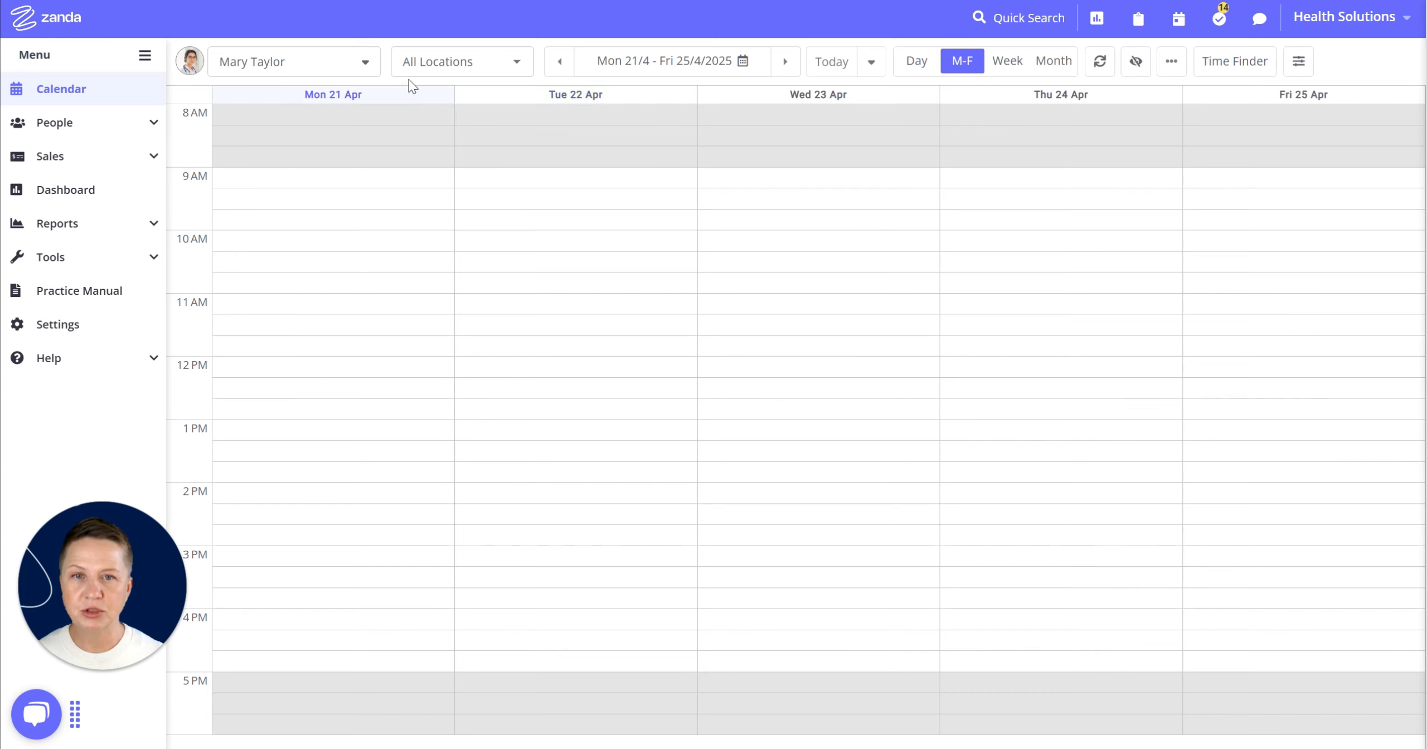
click(623, 61)
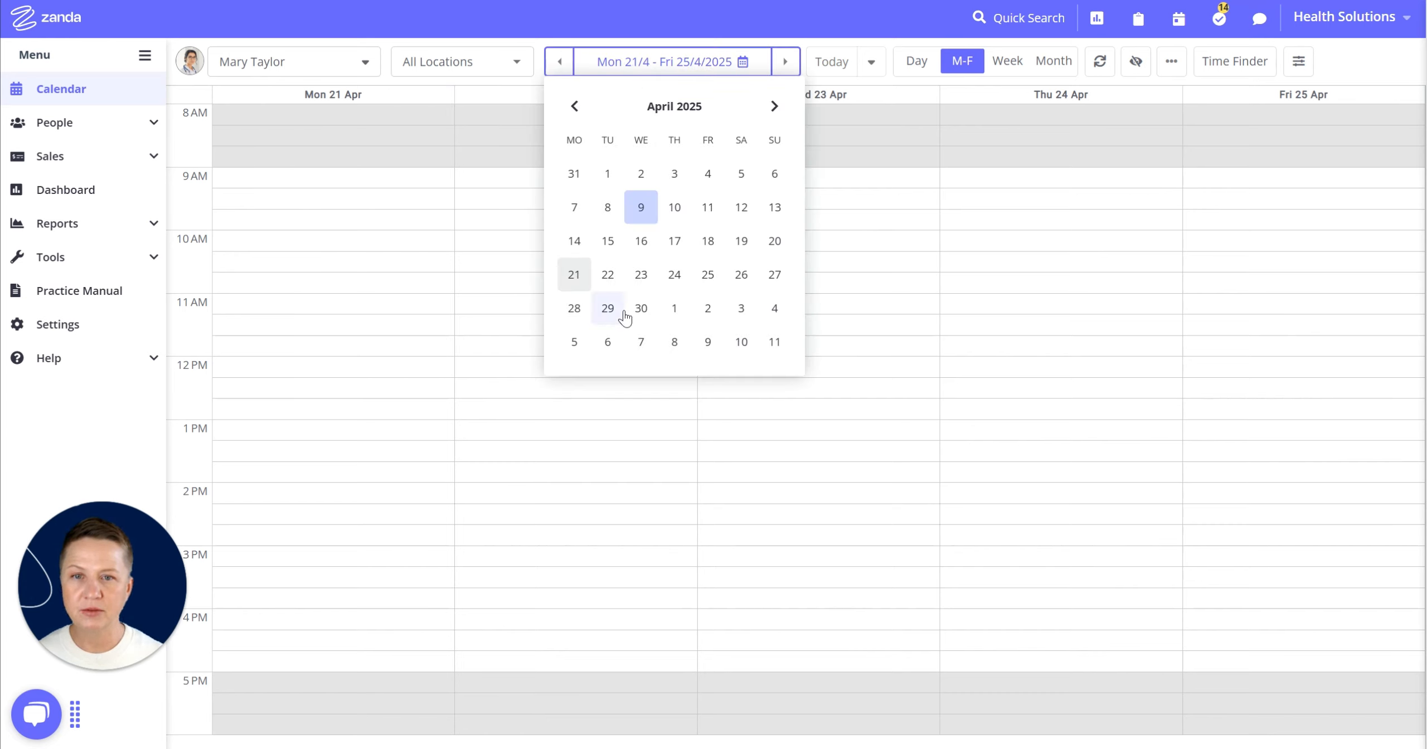
click(579, 311)
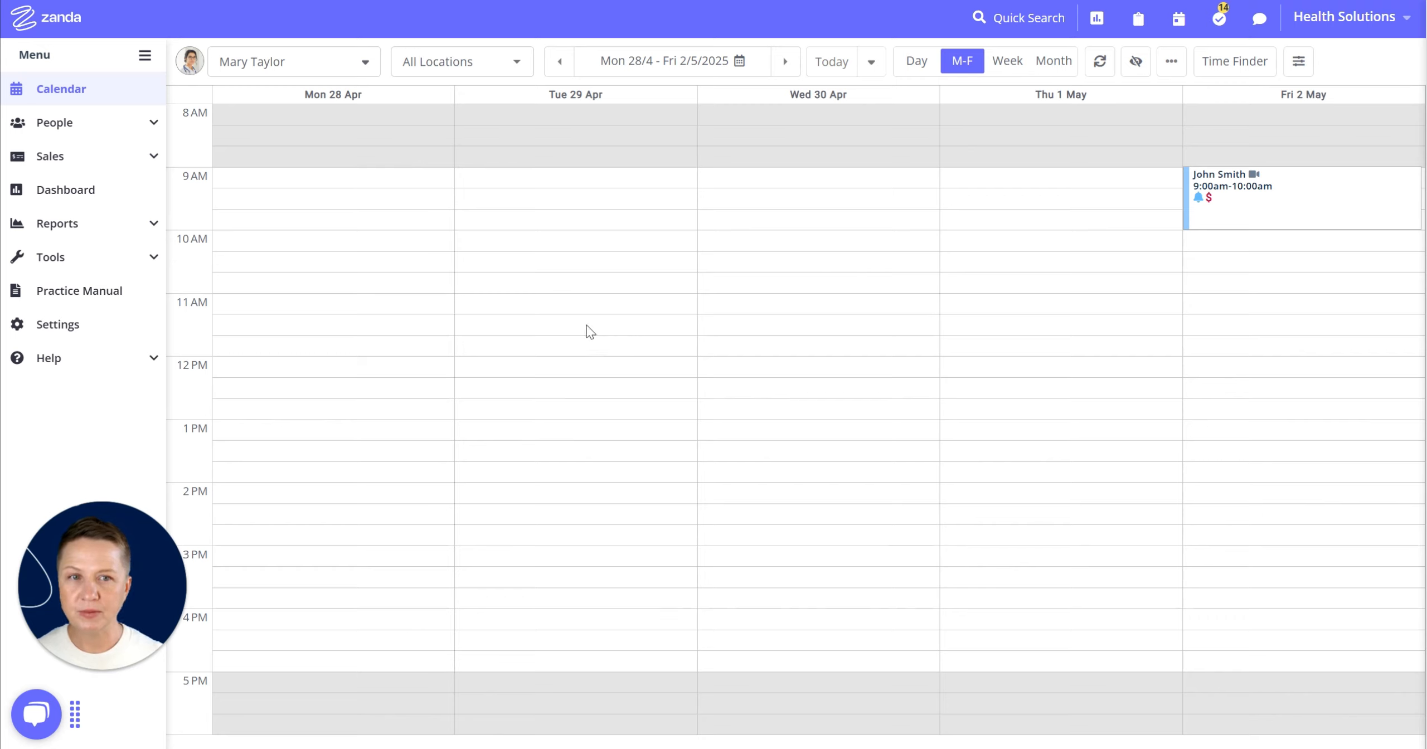
drag(340, 188, 370, 670)
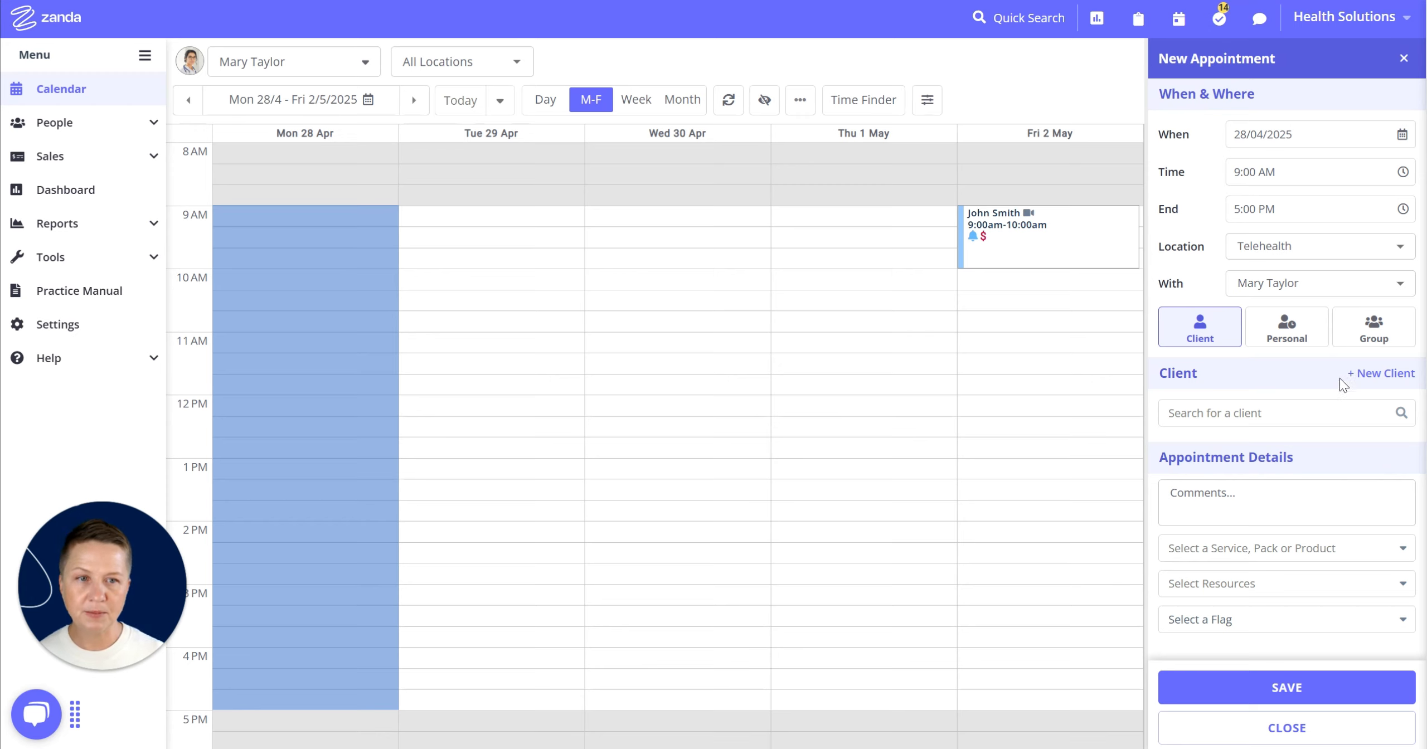
click(1296, 335)
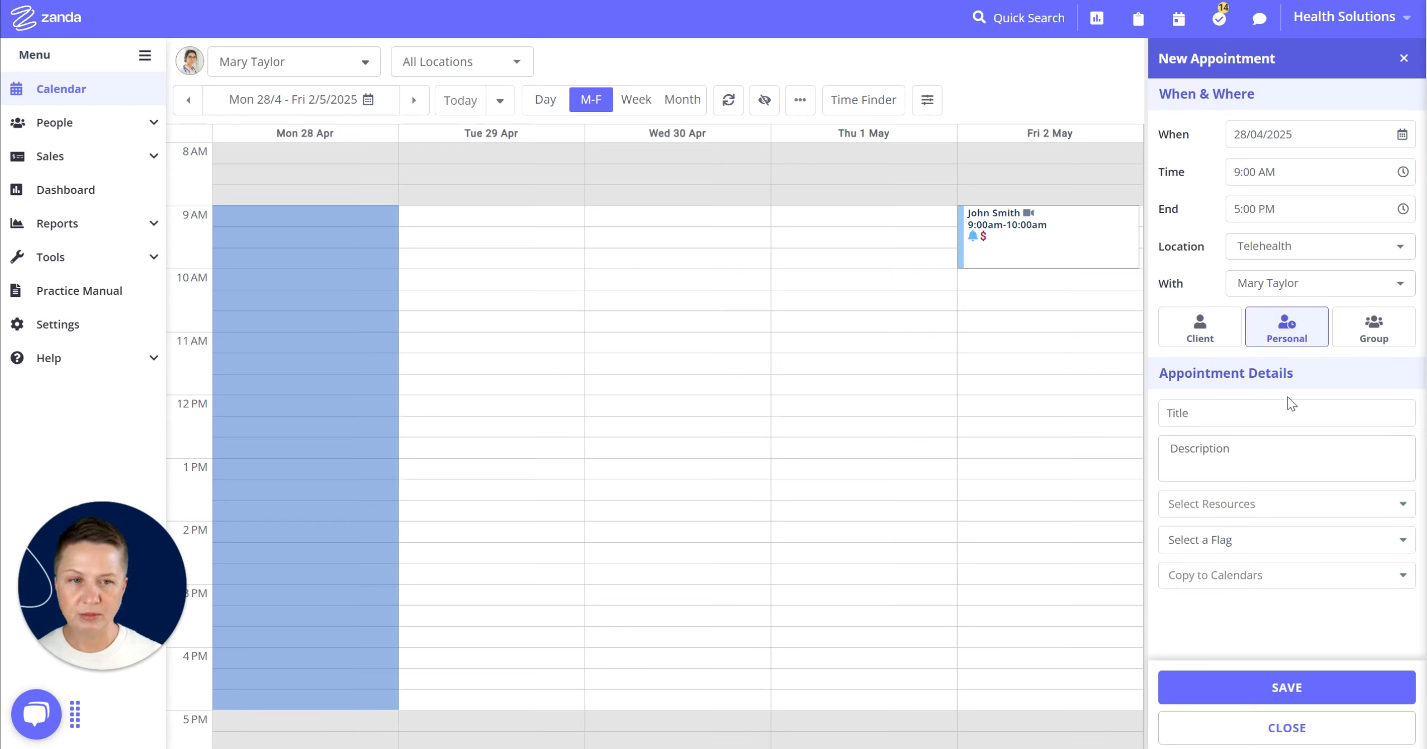
click(1258, 412)
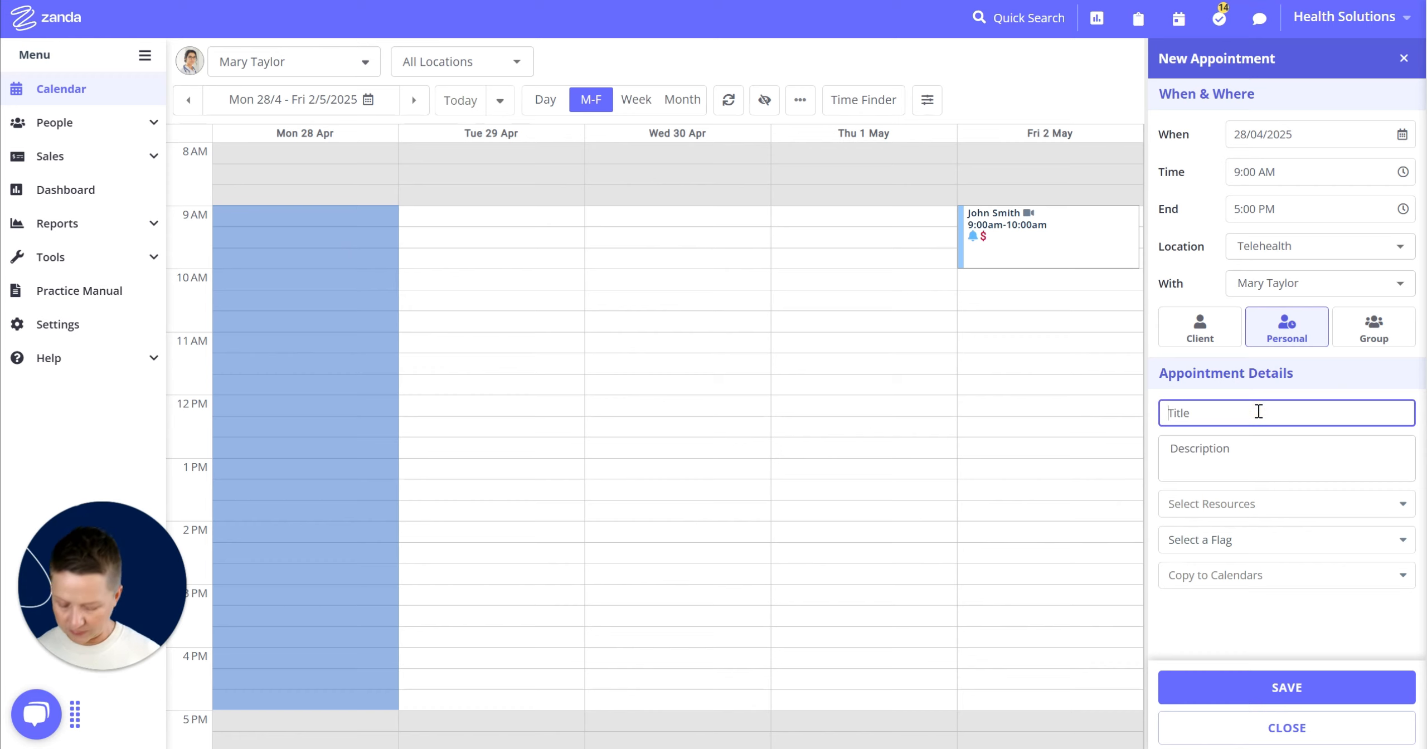
text(Annual )
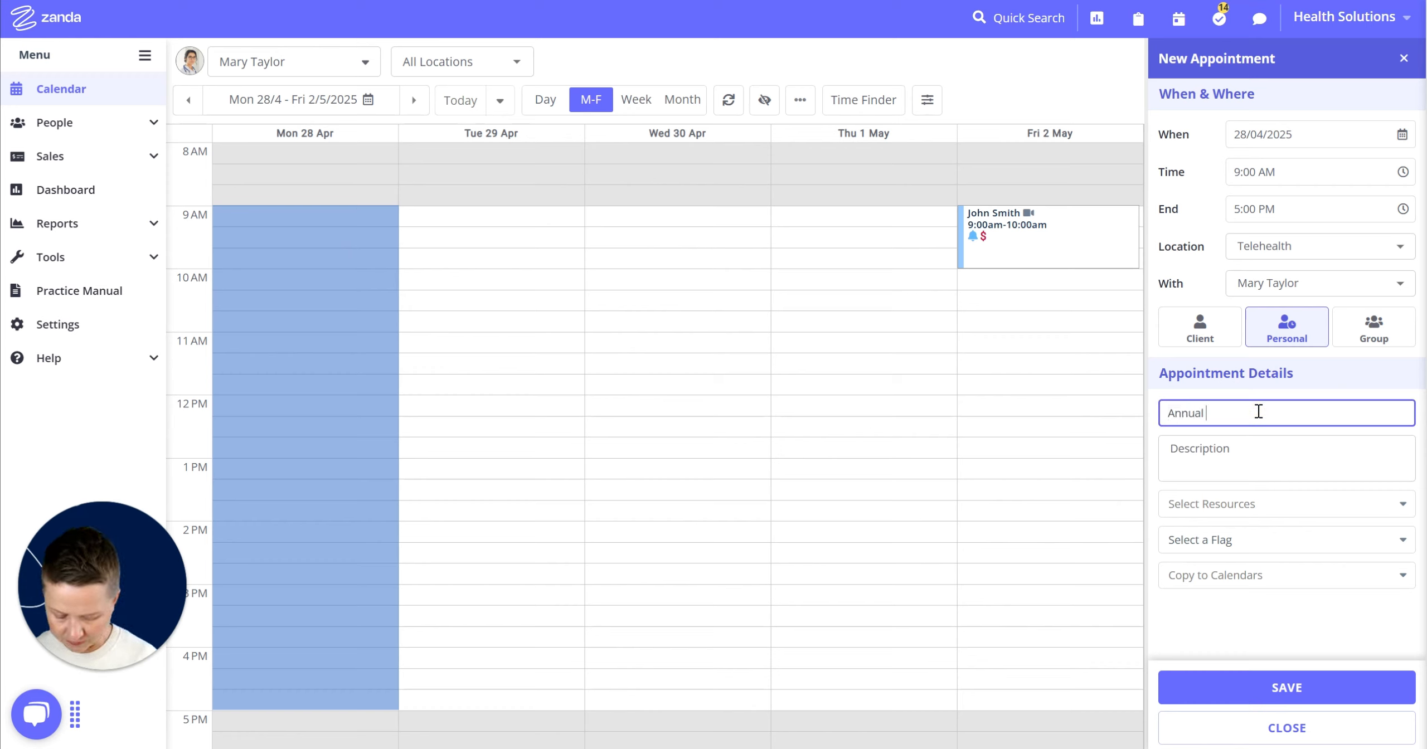
text(Leave)
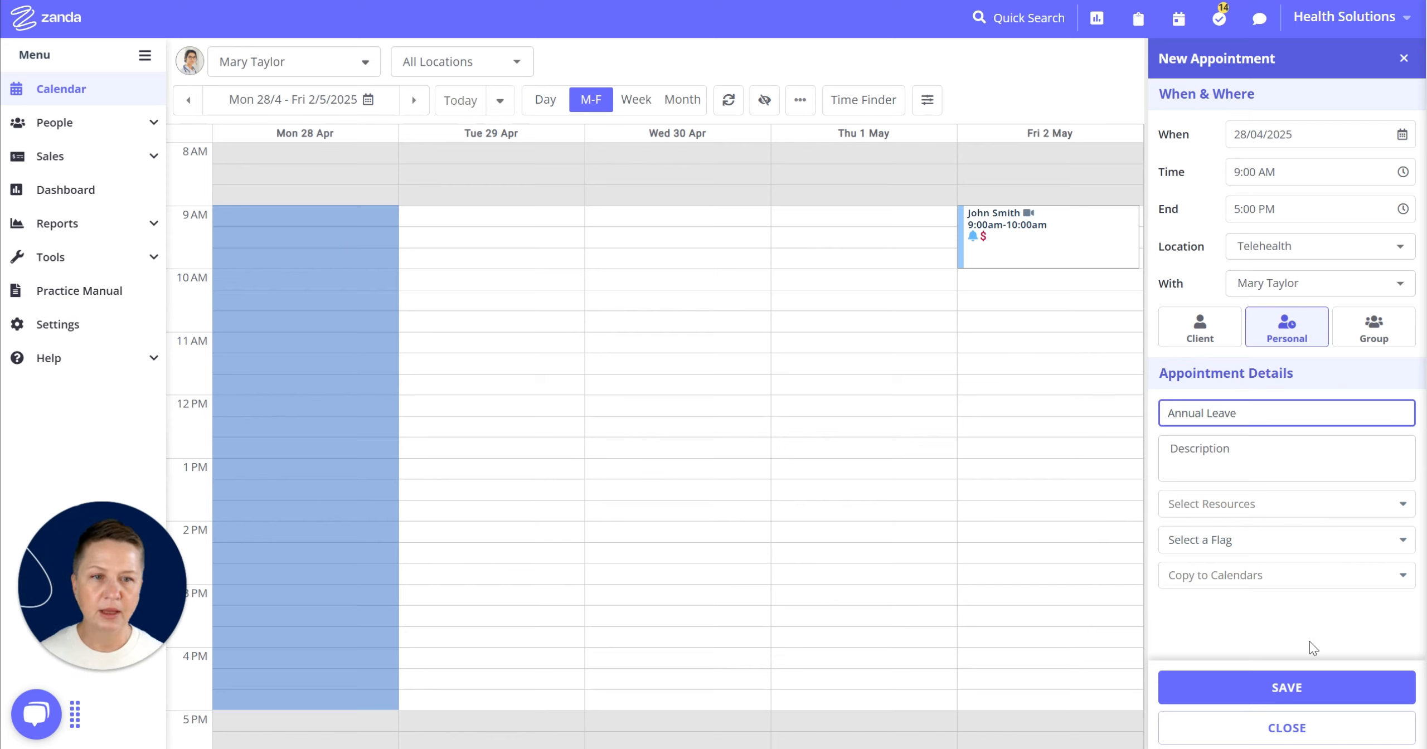
click(1293, 687)
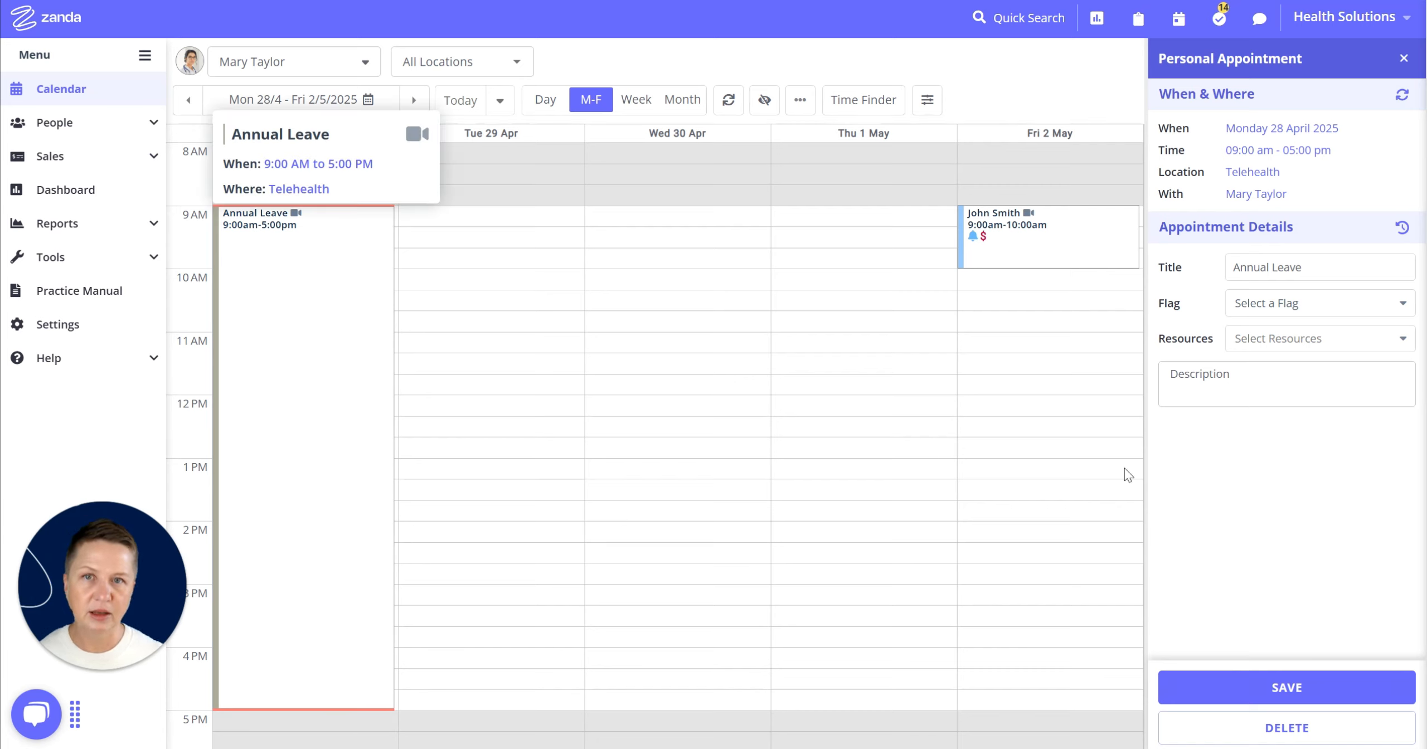
- Make the Annual Leave appointment recur daily, ending after 3 more occurrences, and save
click(1401, 95)
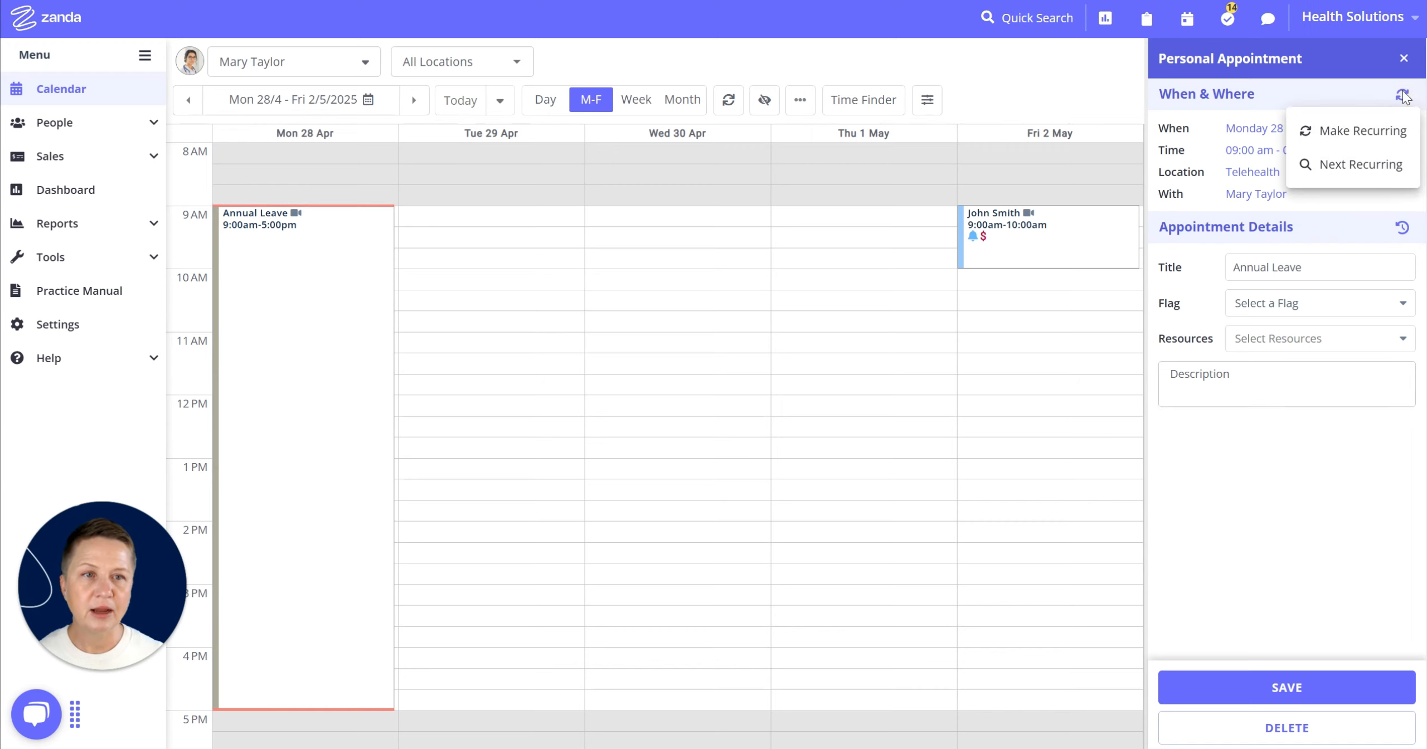
click(1376, 131)
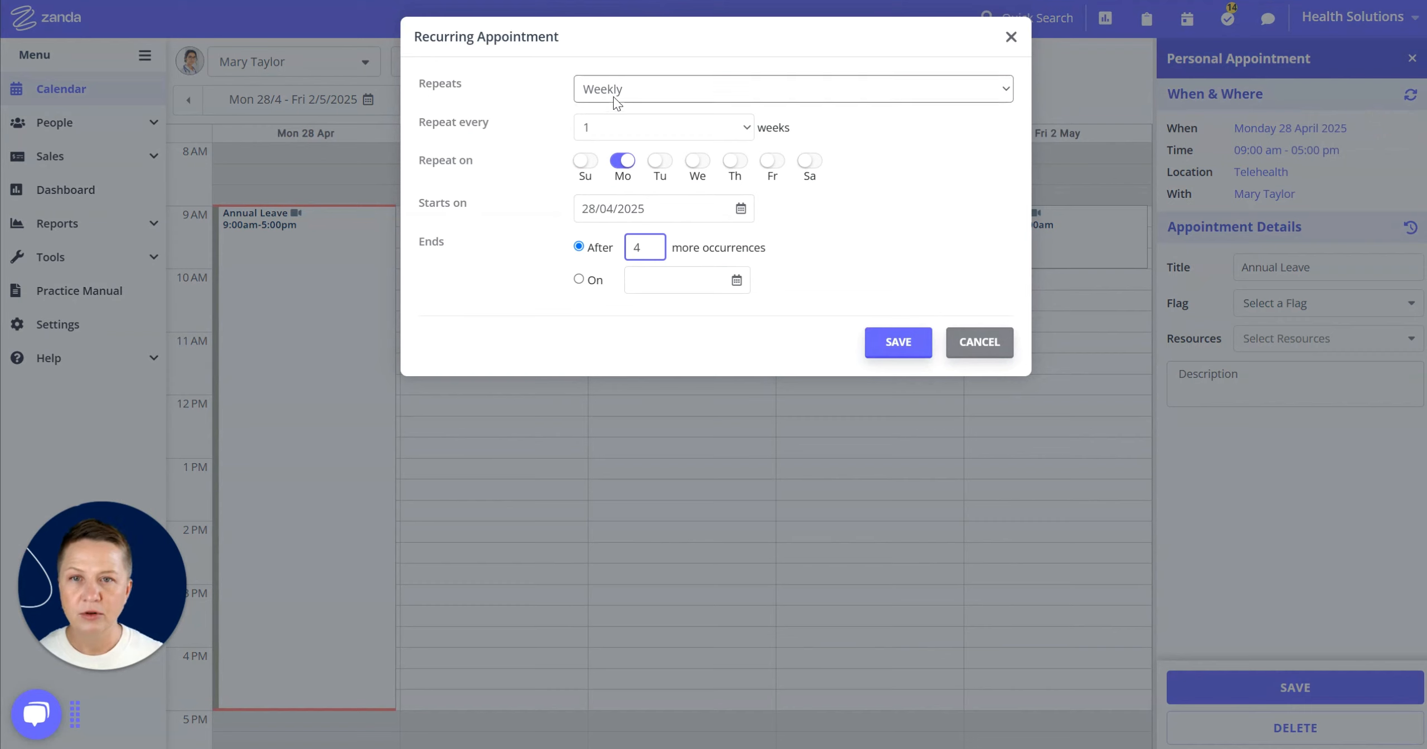
click(613, 89)
click(608, 112)
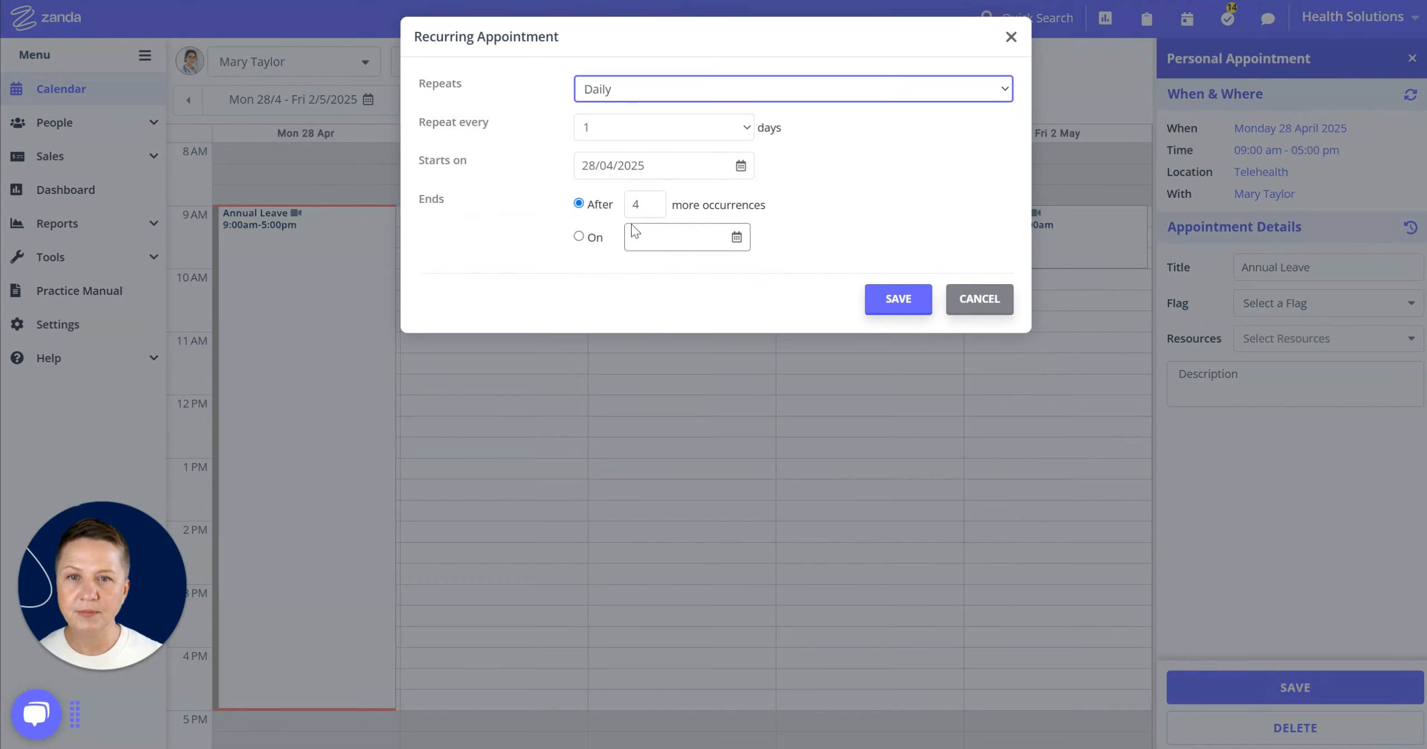
click(627, 204)
key(BackSpace)
text(3)
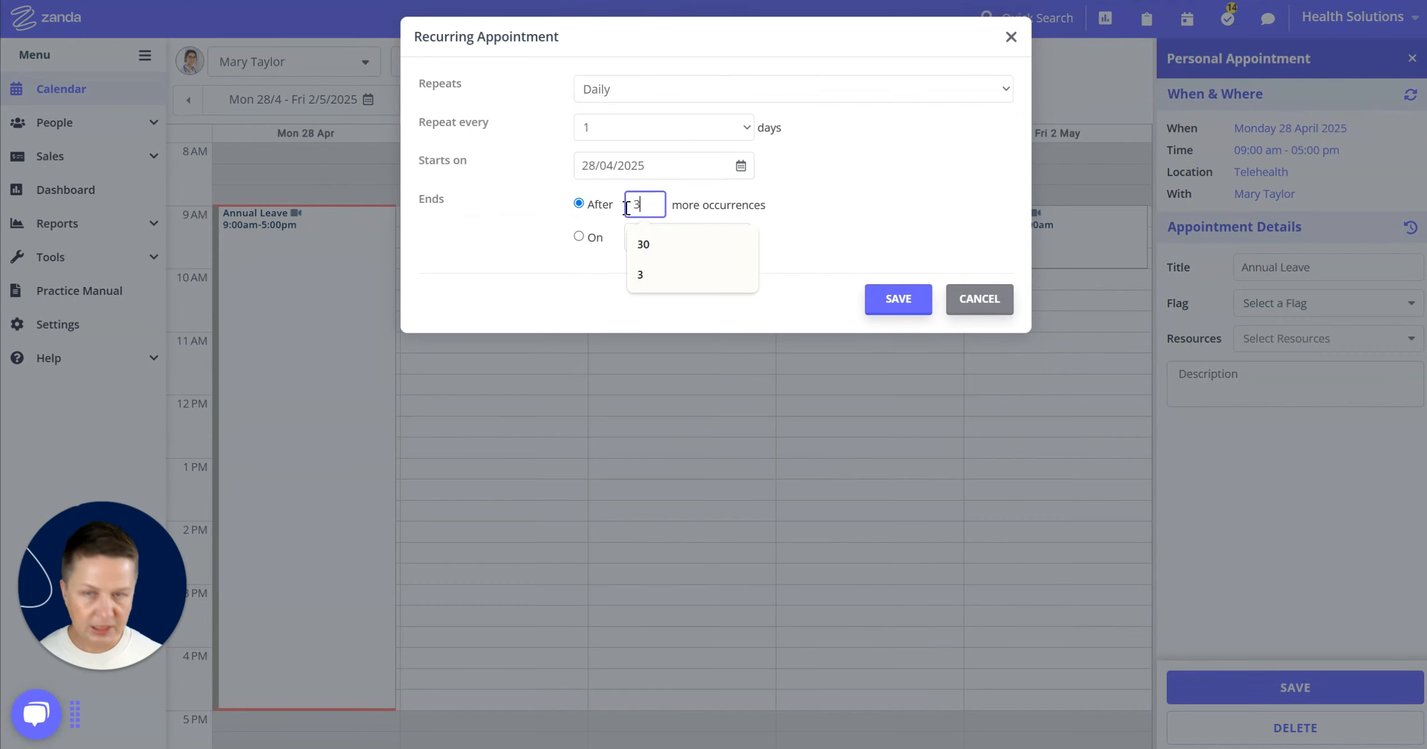
click(896, 205)
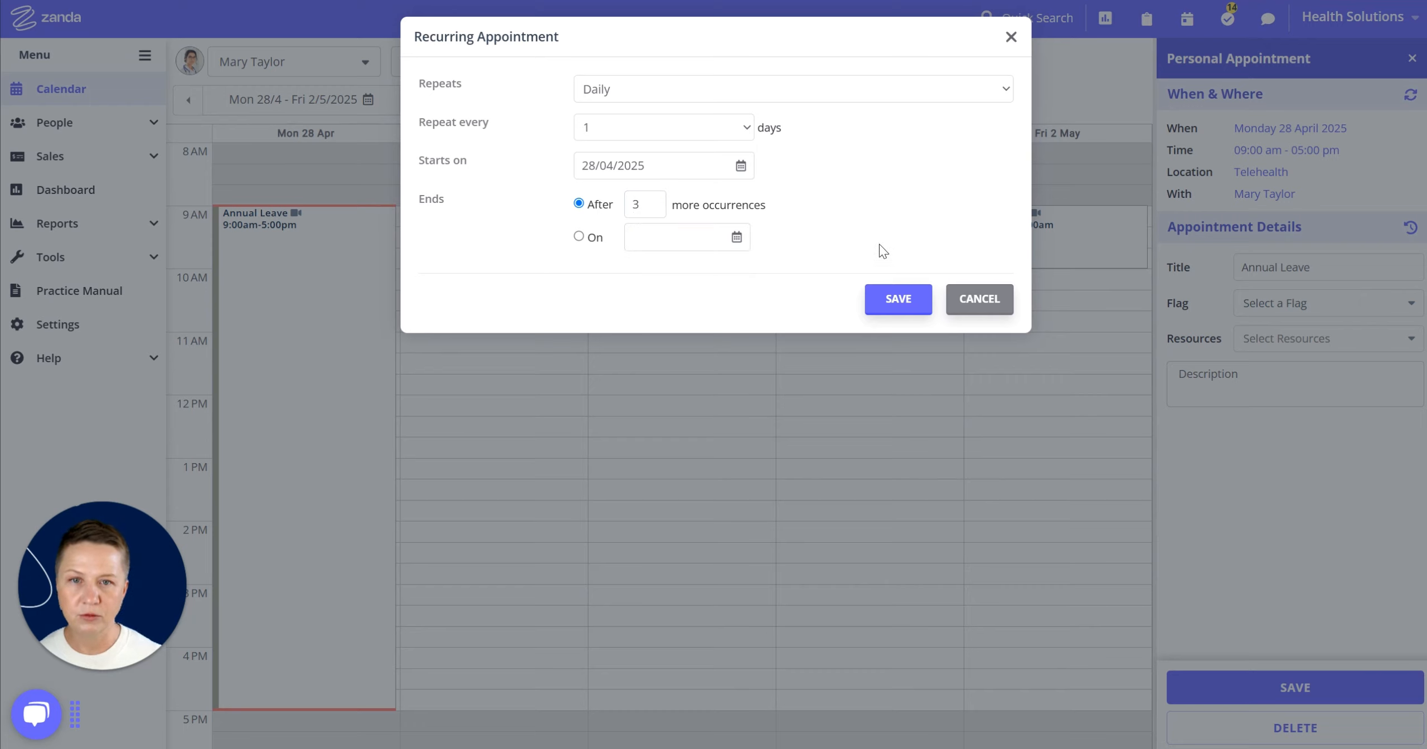
click(897, 299)
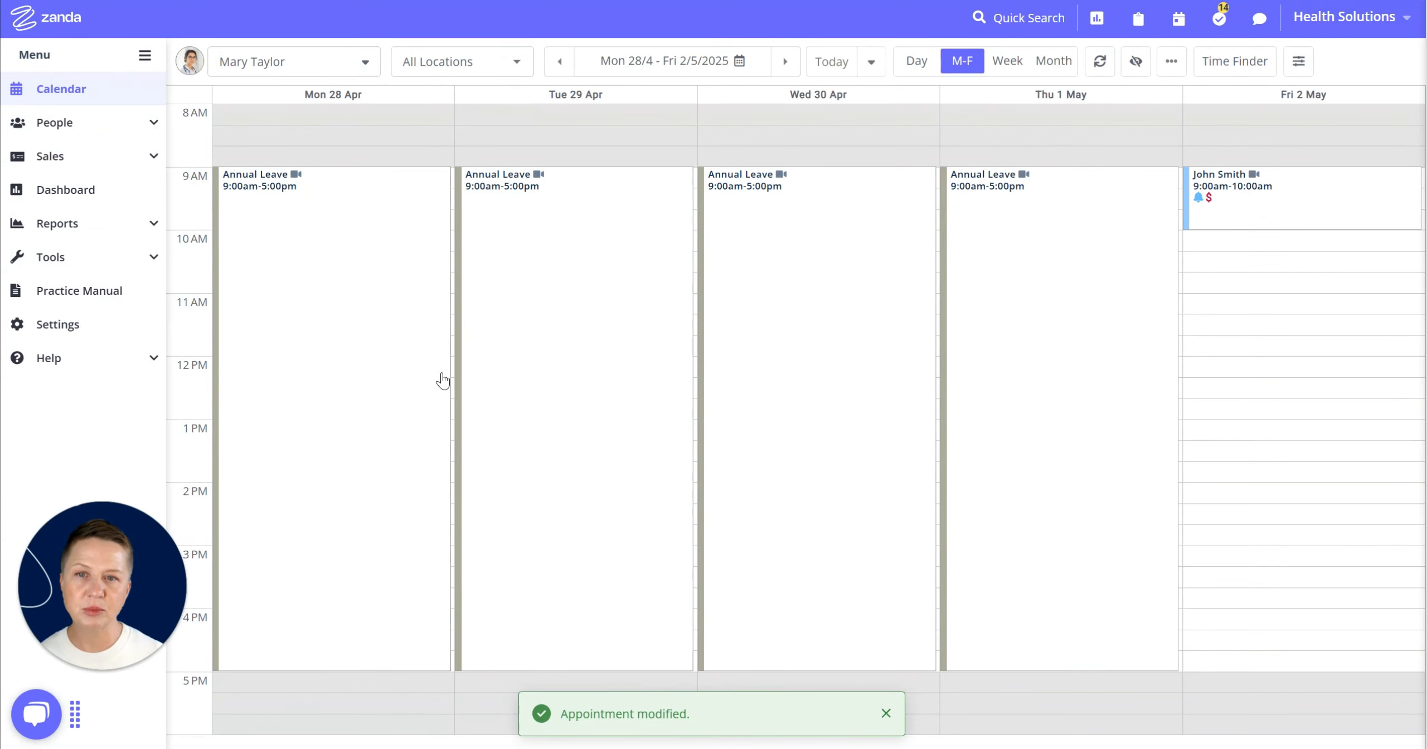
mouse_move(1000, 437)
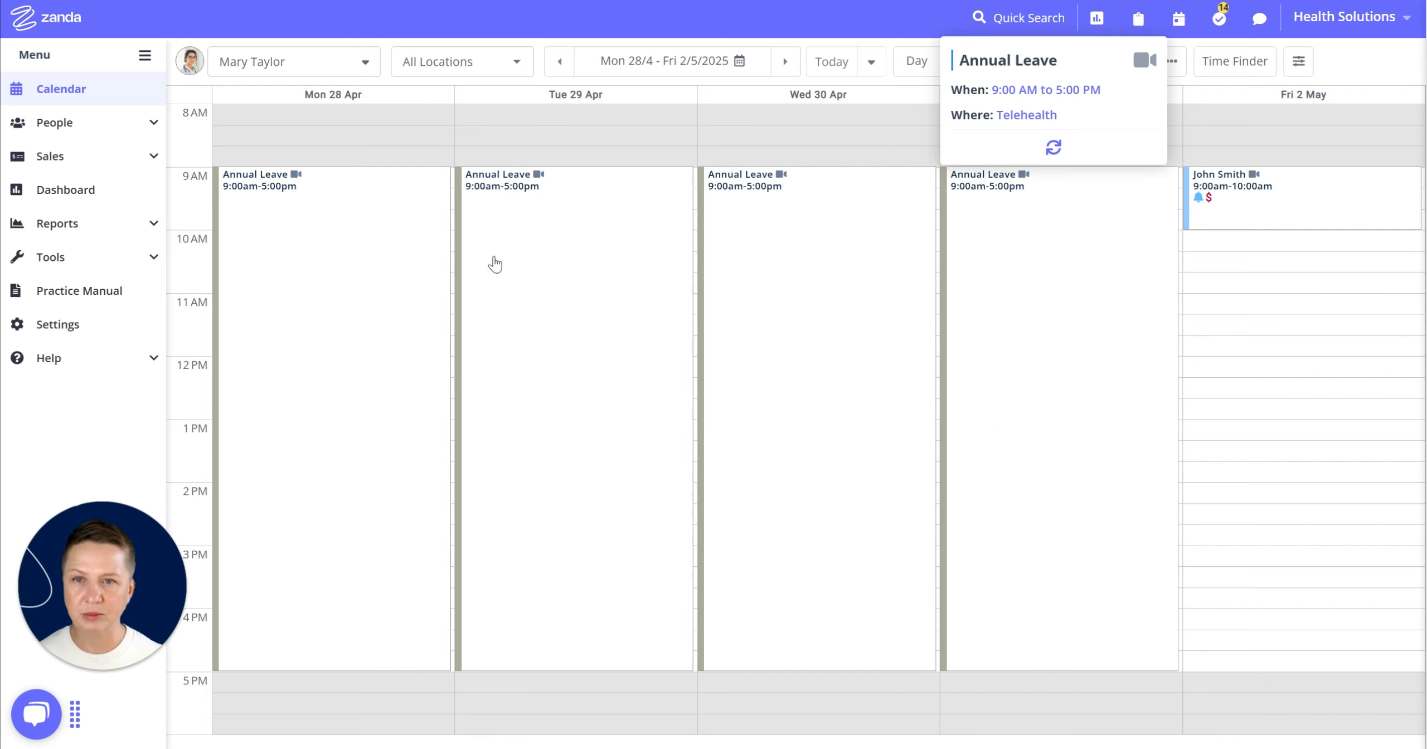
- Switch the location filter to Phone Consult and then Brighton Clinic, and close the appointment panel
click(518, 65)
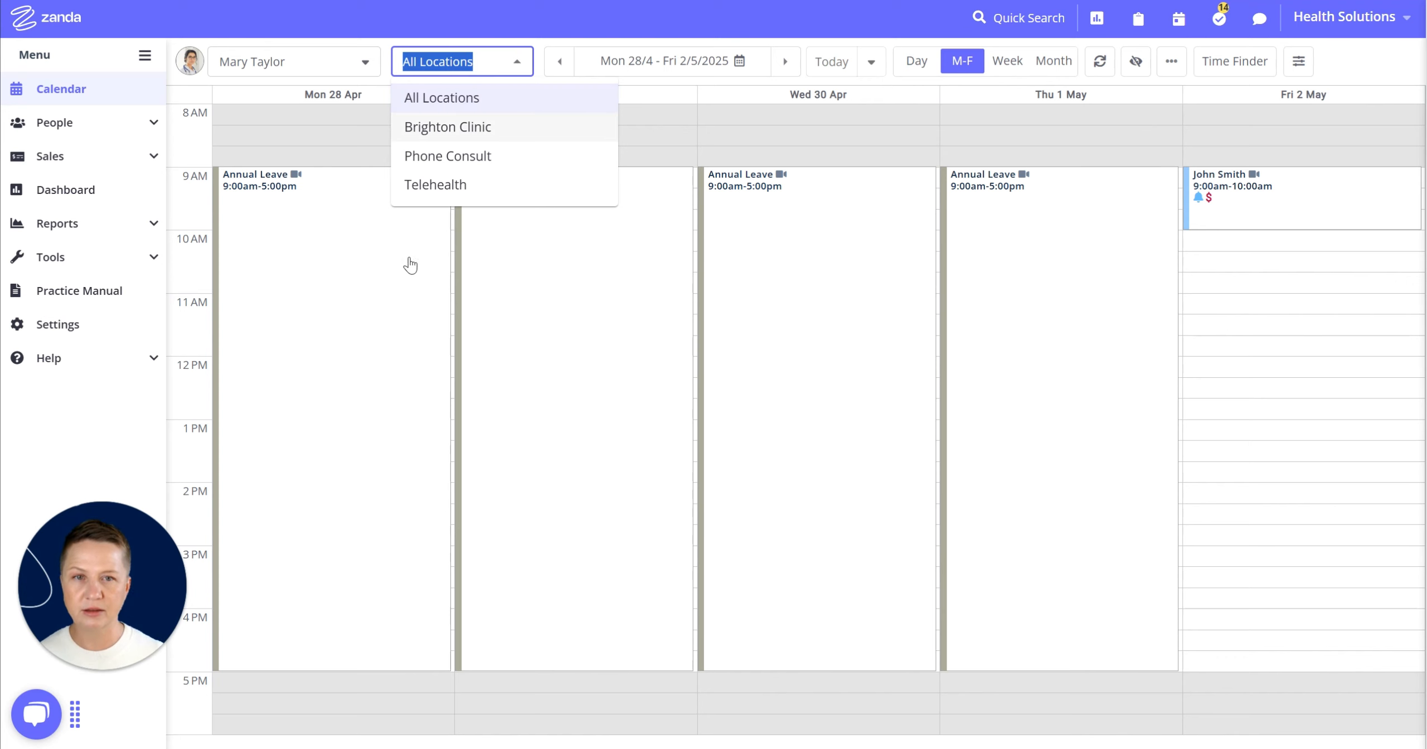
click(379, 286)
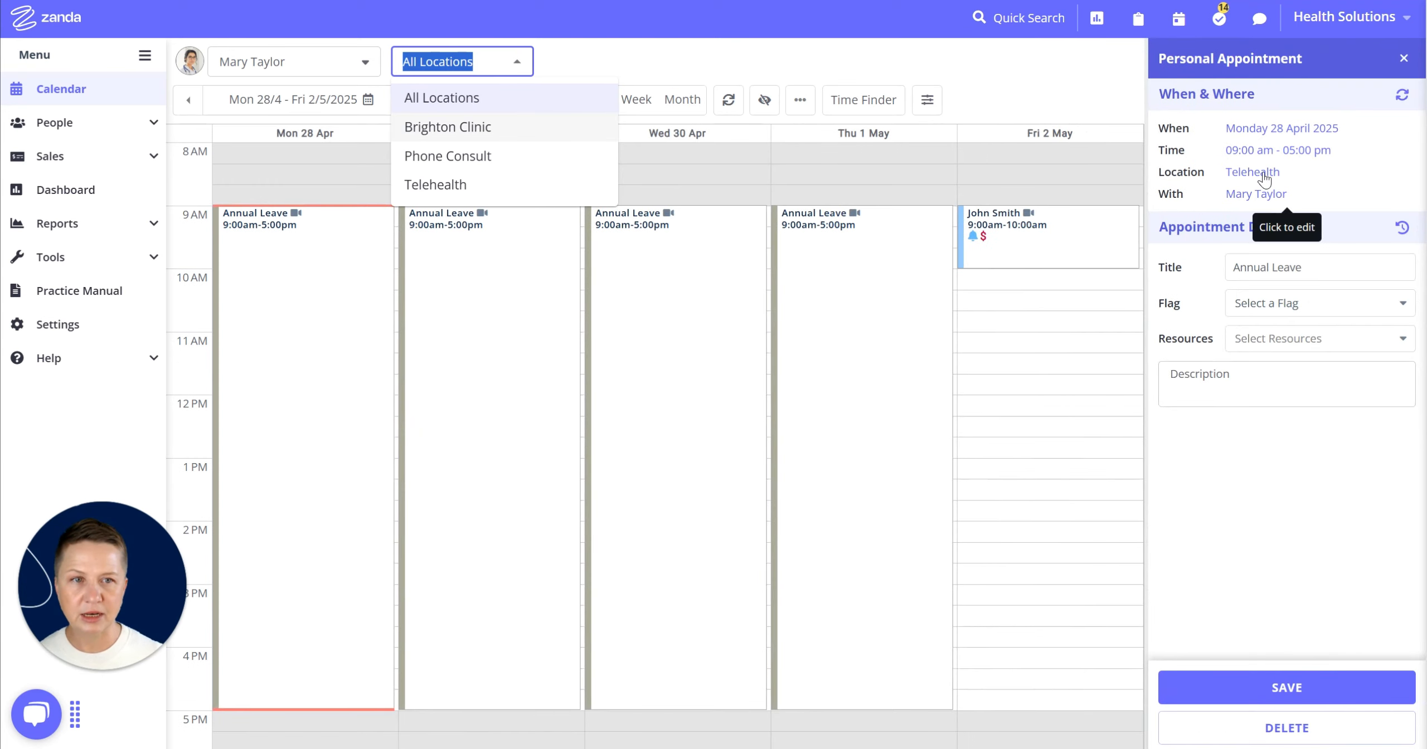
click(441, 156)
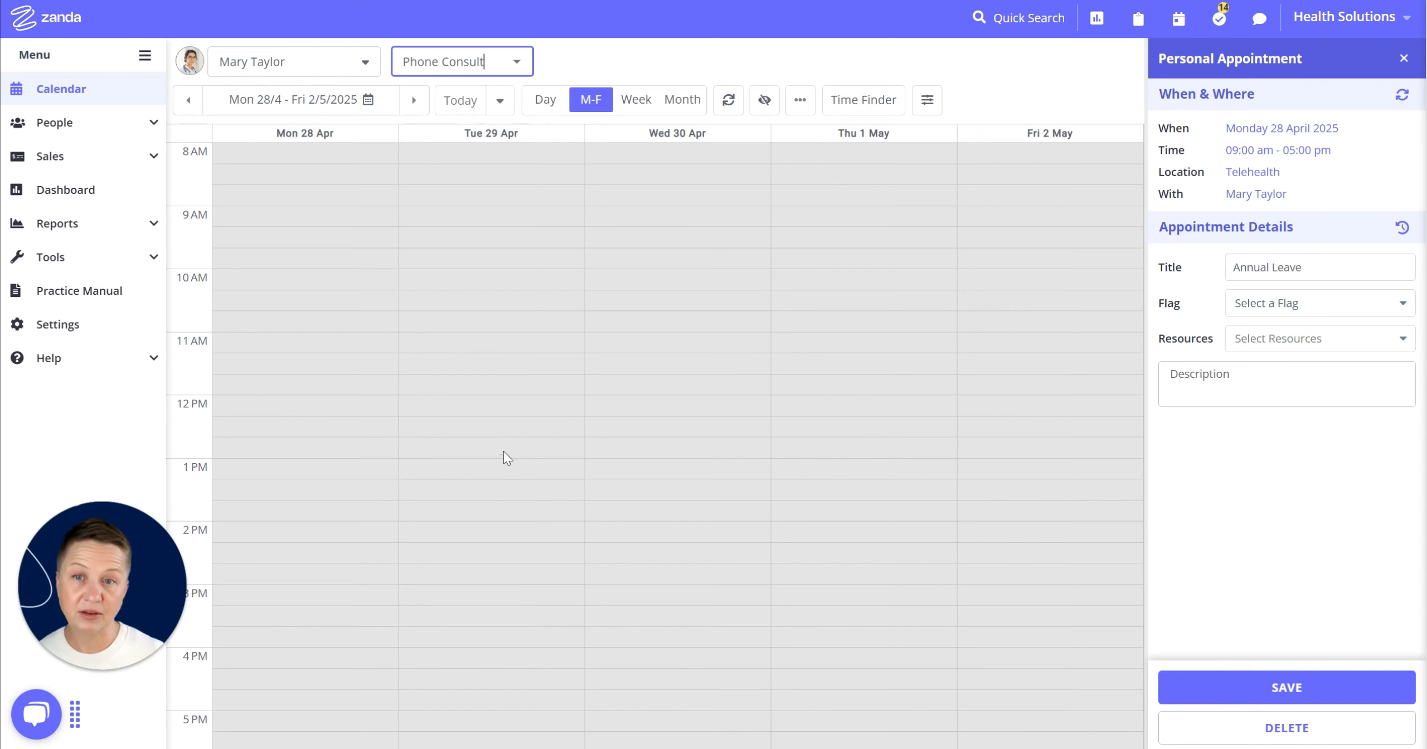
click(521, 60)
click(458, 134)
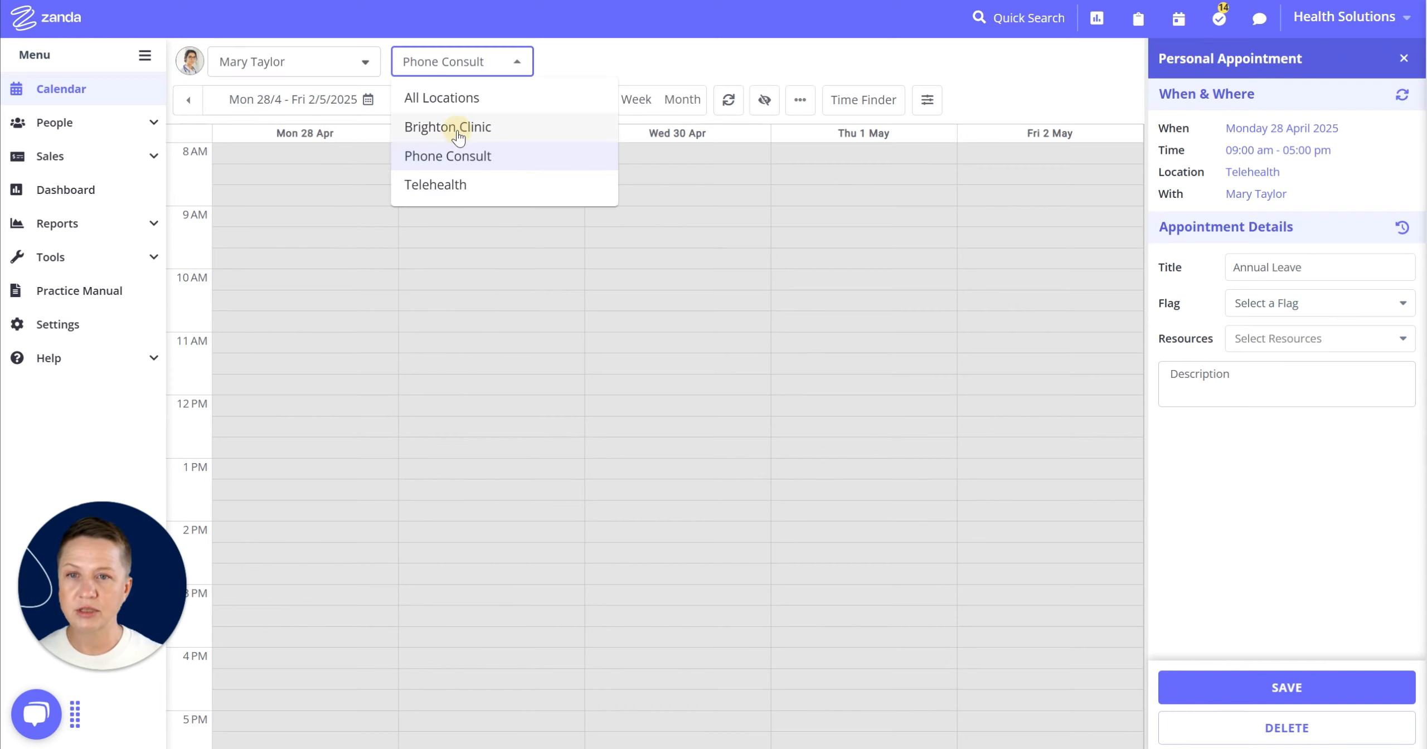
click(1404, 58)
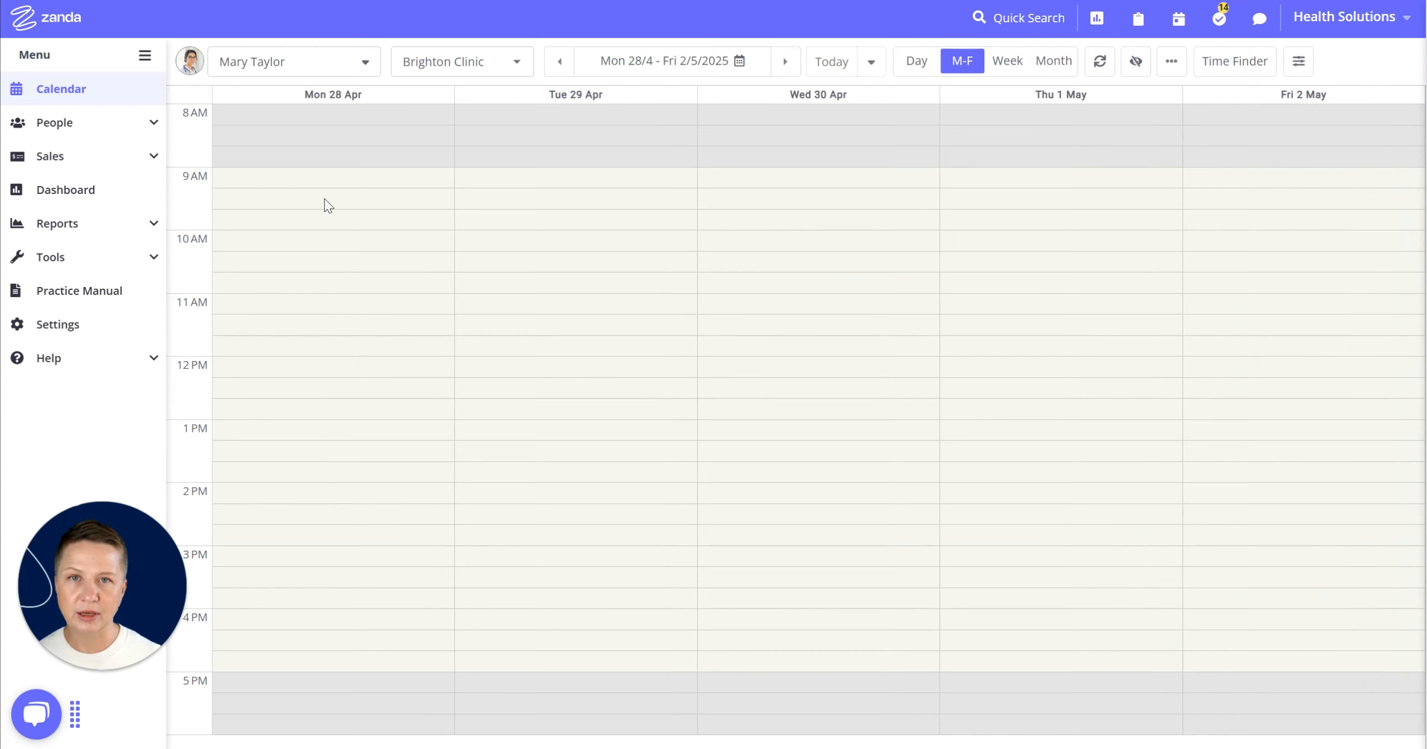
drag(322, 186, 299, 662)
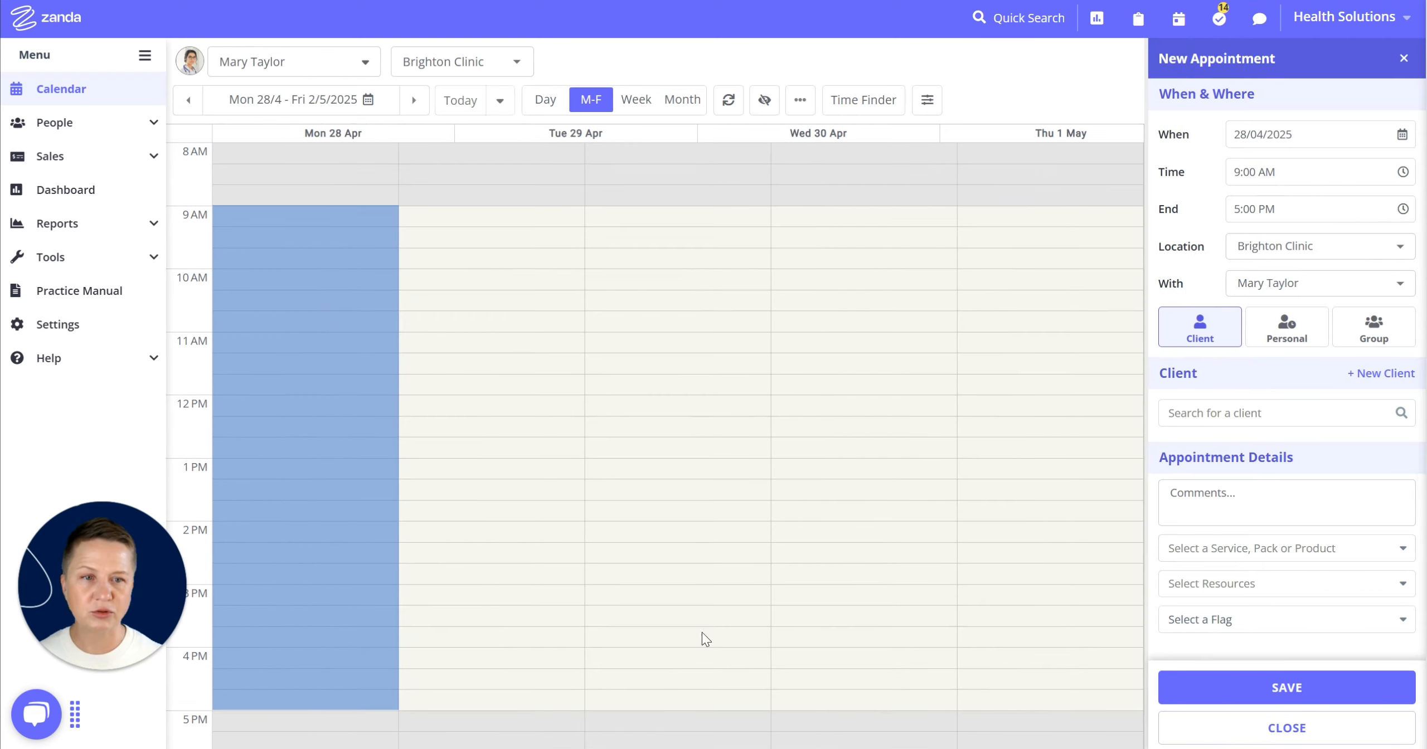
click(1307, 334)
click(1227, 413)
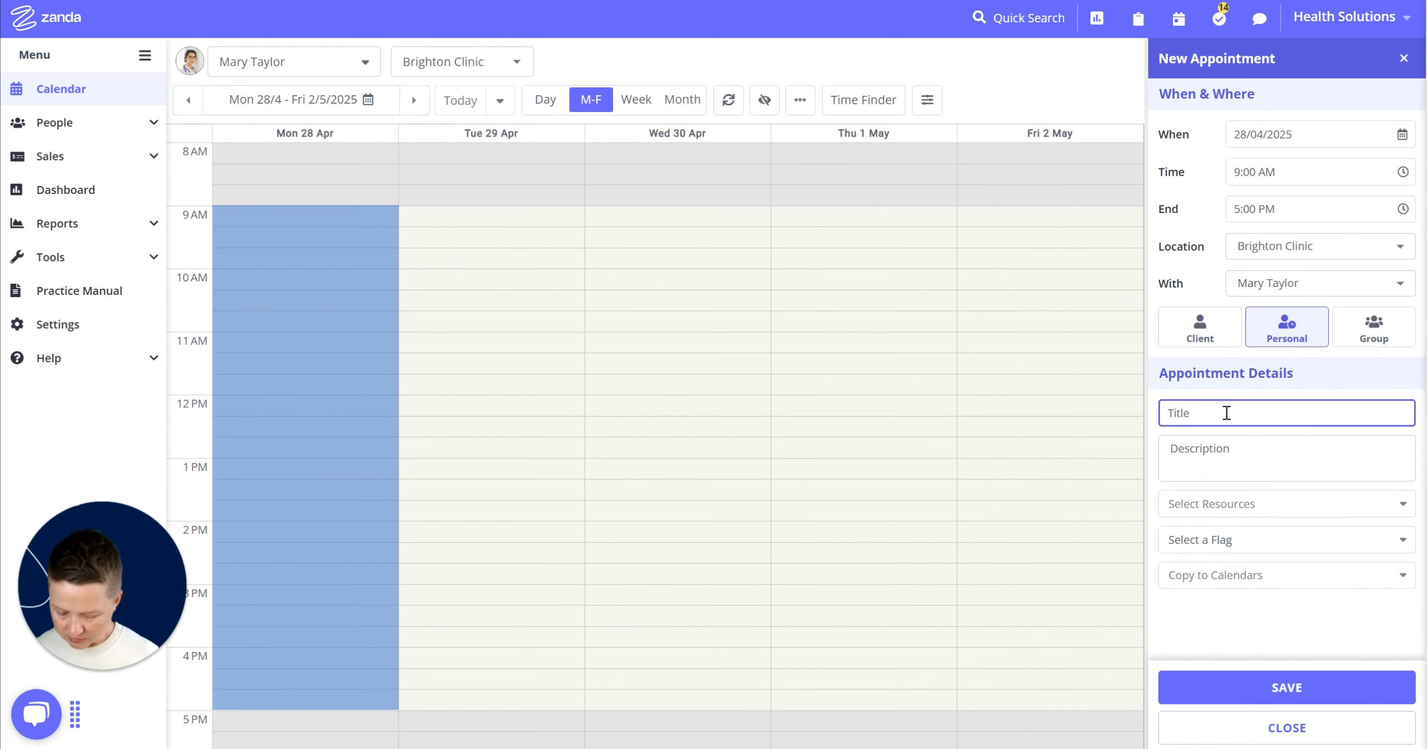
text(Annual LEave)
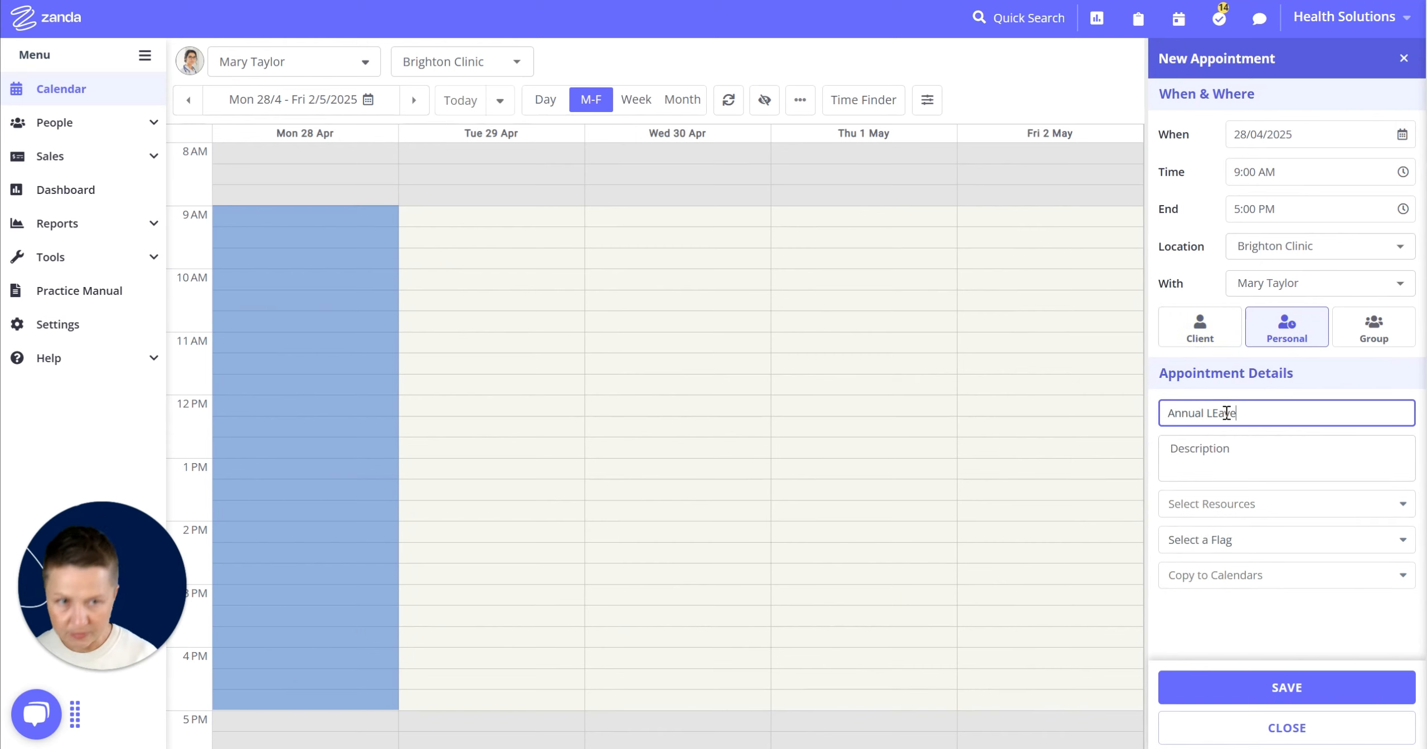
drag(1217, 413, 1210, 413)
text(e)
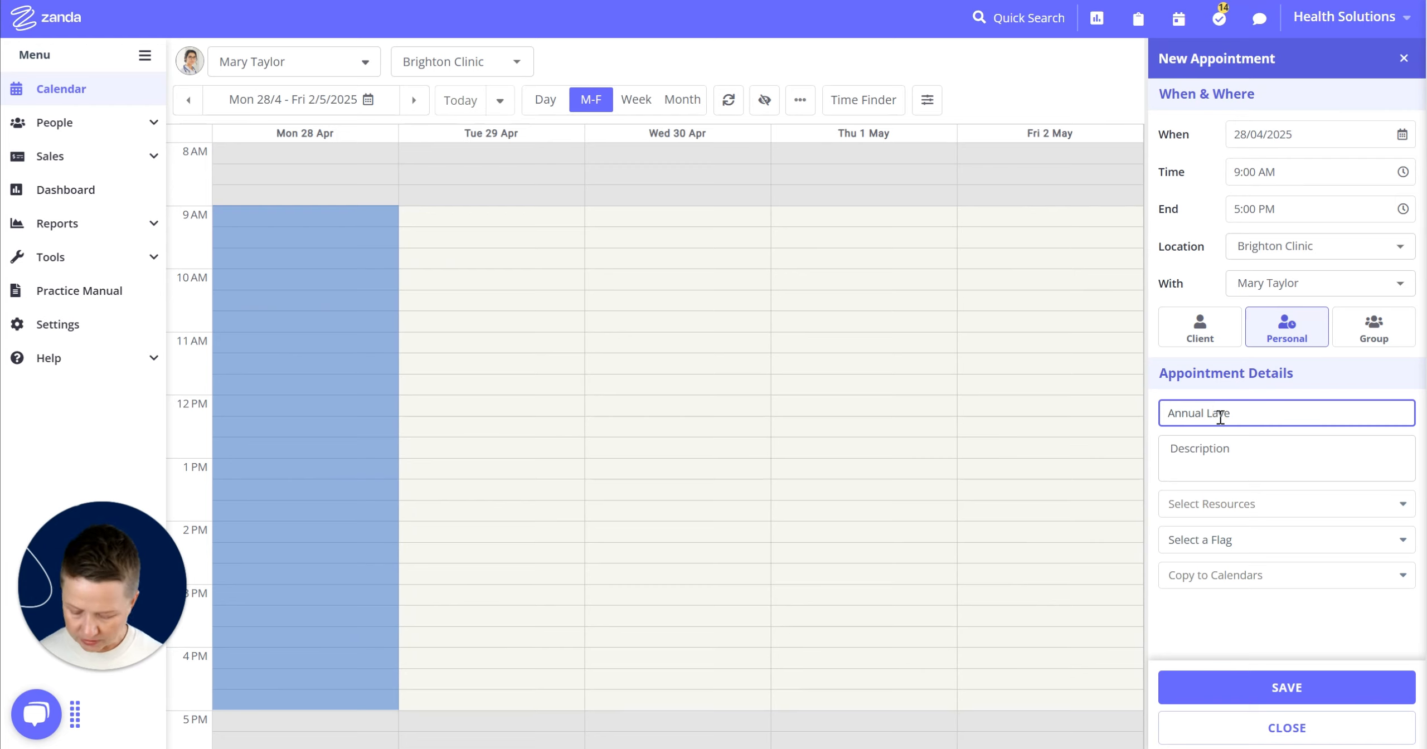
click(1270, 691)
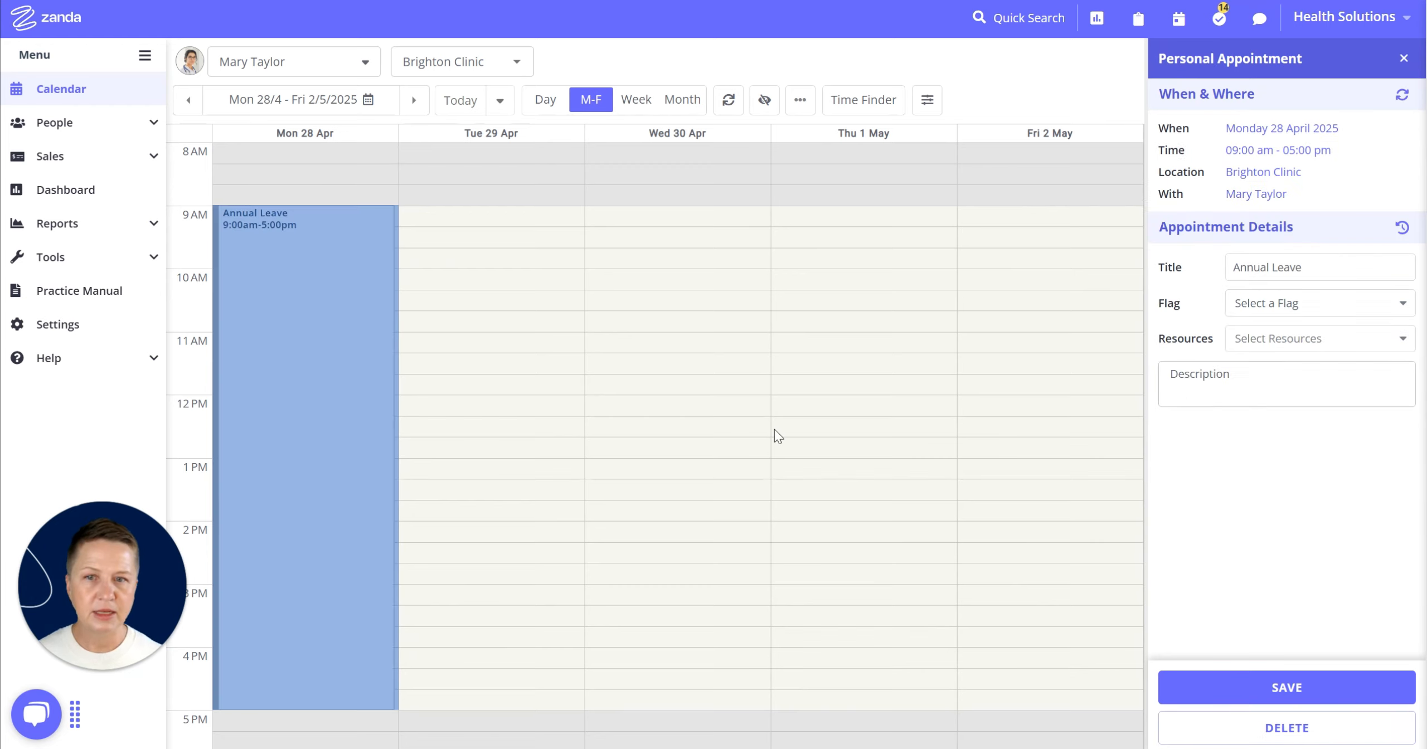
- Make this Brighton Clinic Annual Leave recur daily, ending after 3 more occurrences, and save
click(1401, 95)
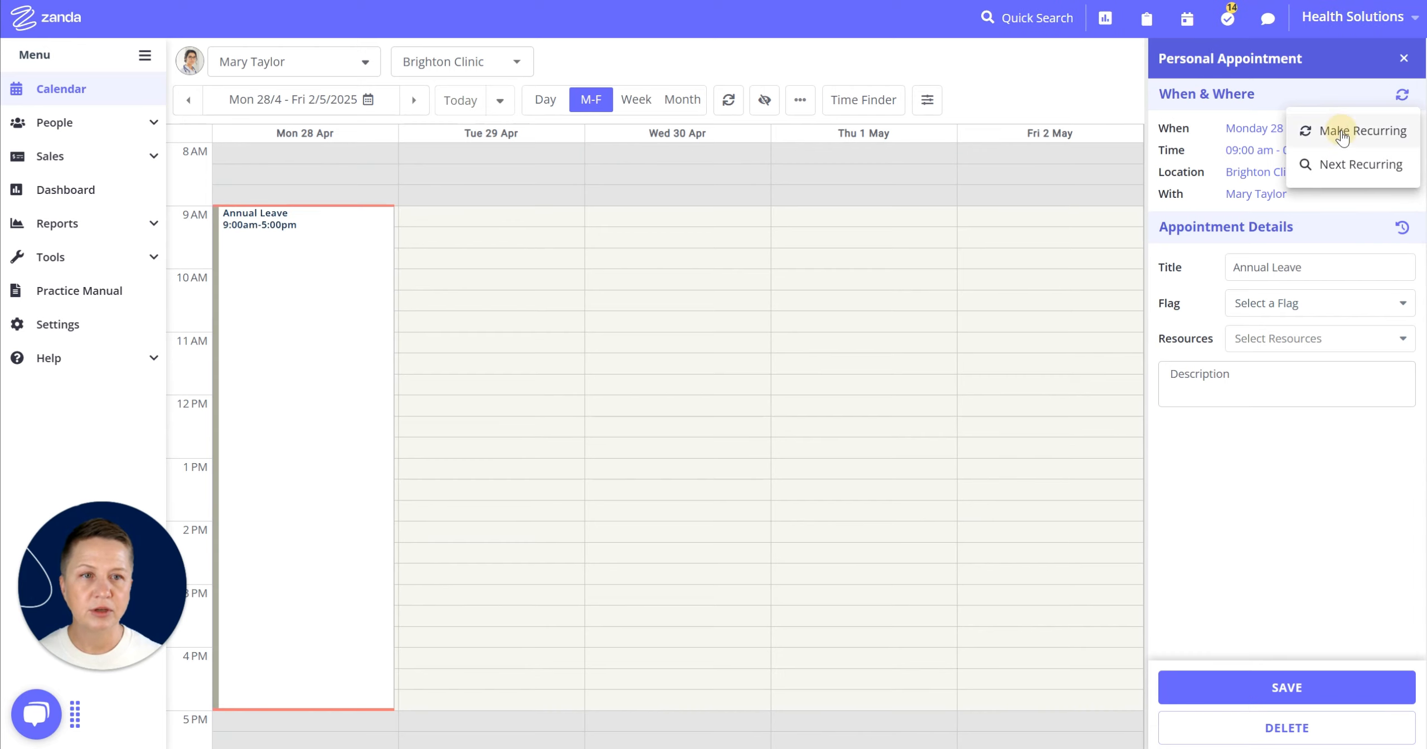
click(1306, 128)
click(689, 88)
click(653, 114)
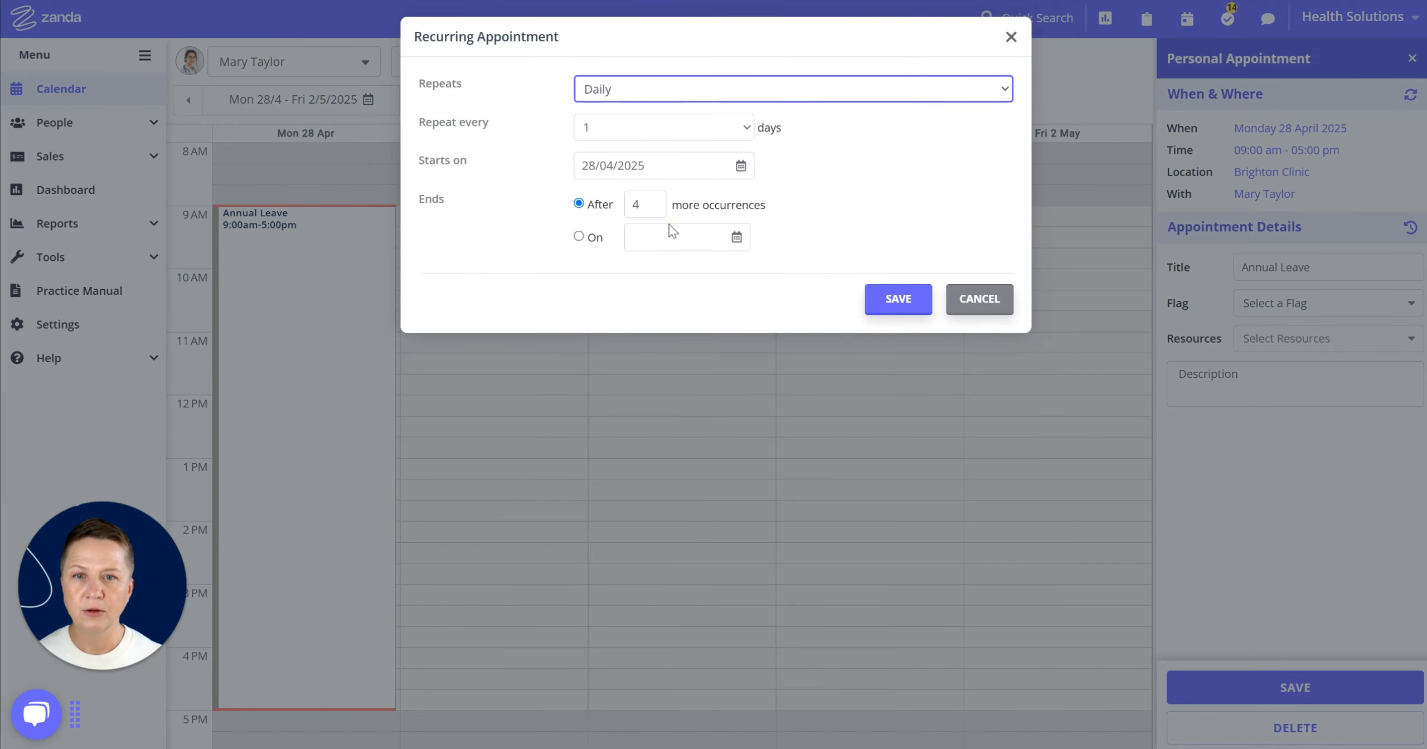
double_click(628, 209)
text(3)
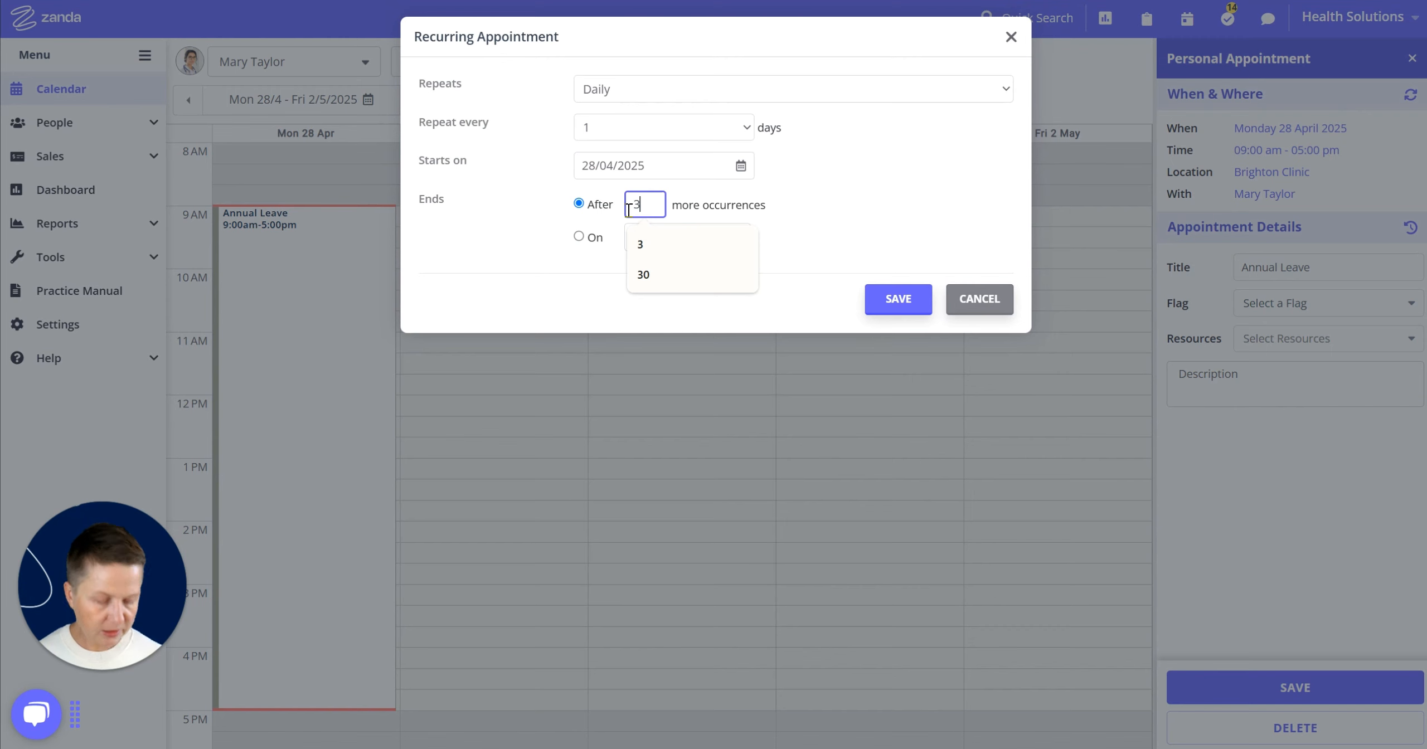
click(914, 312)
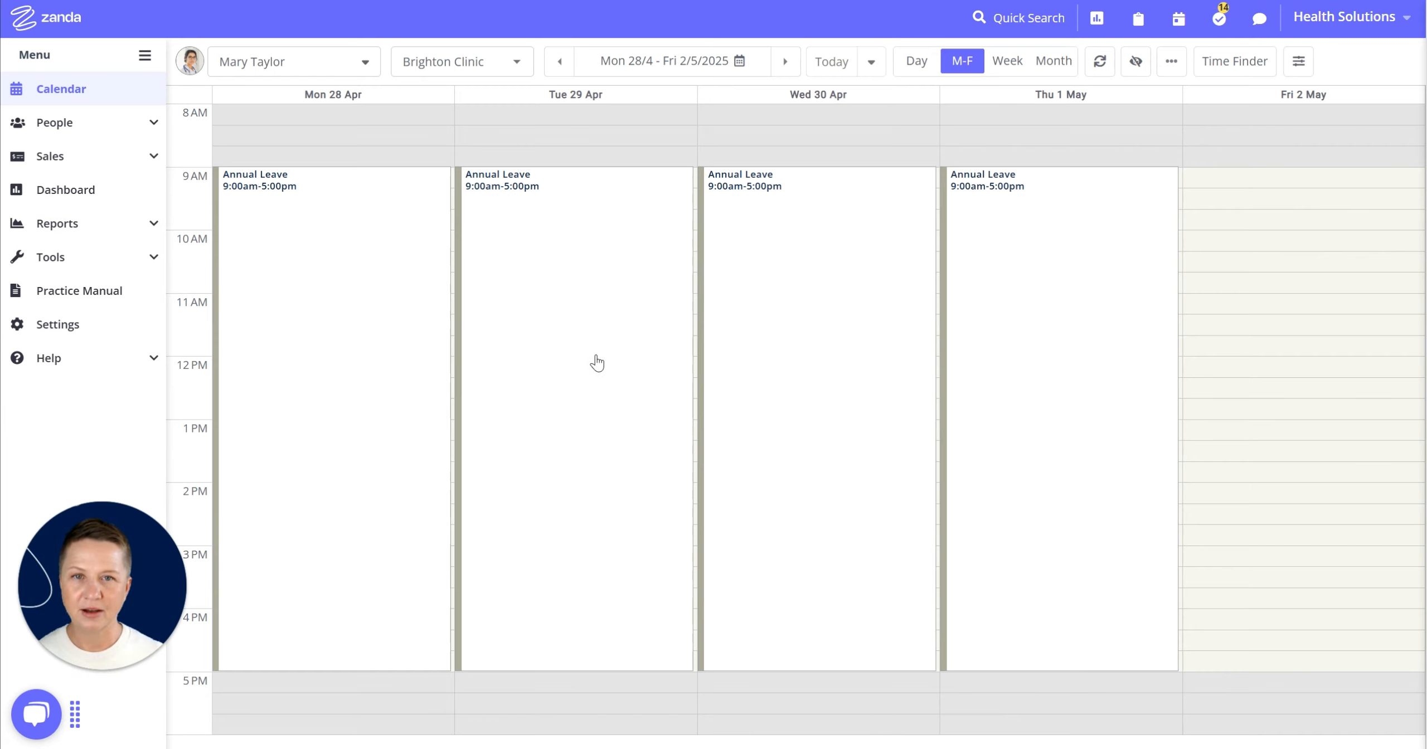
mouse_move(595, 360)
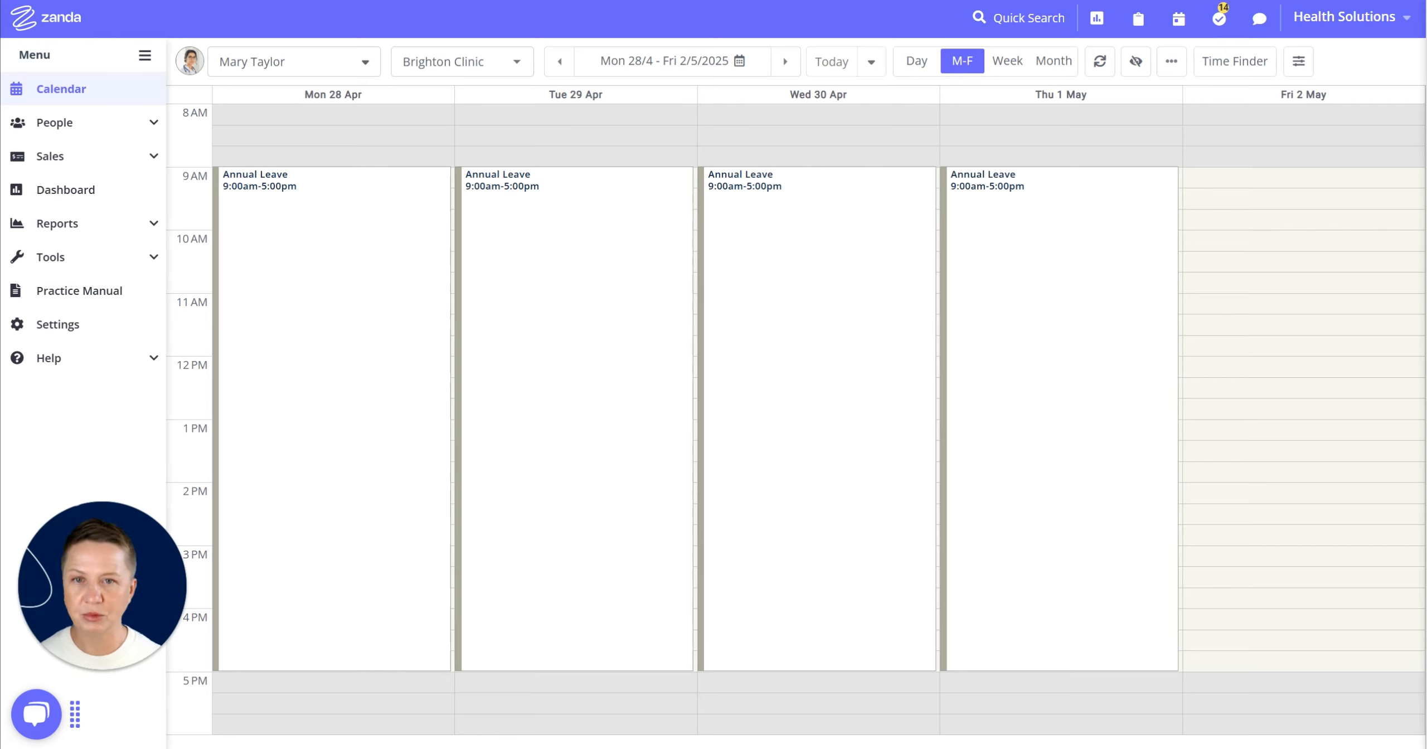
click(1076, 554)
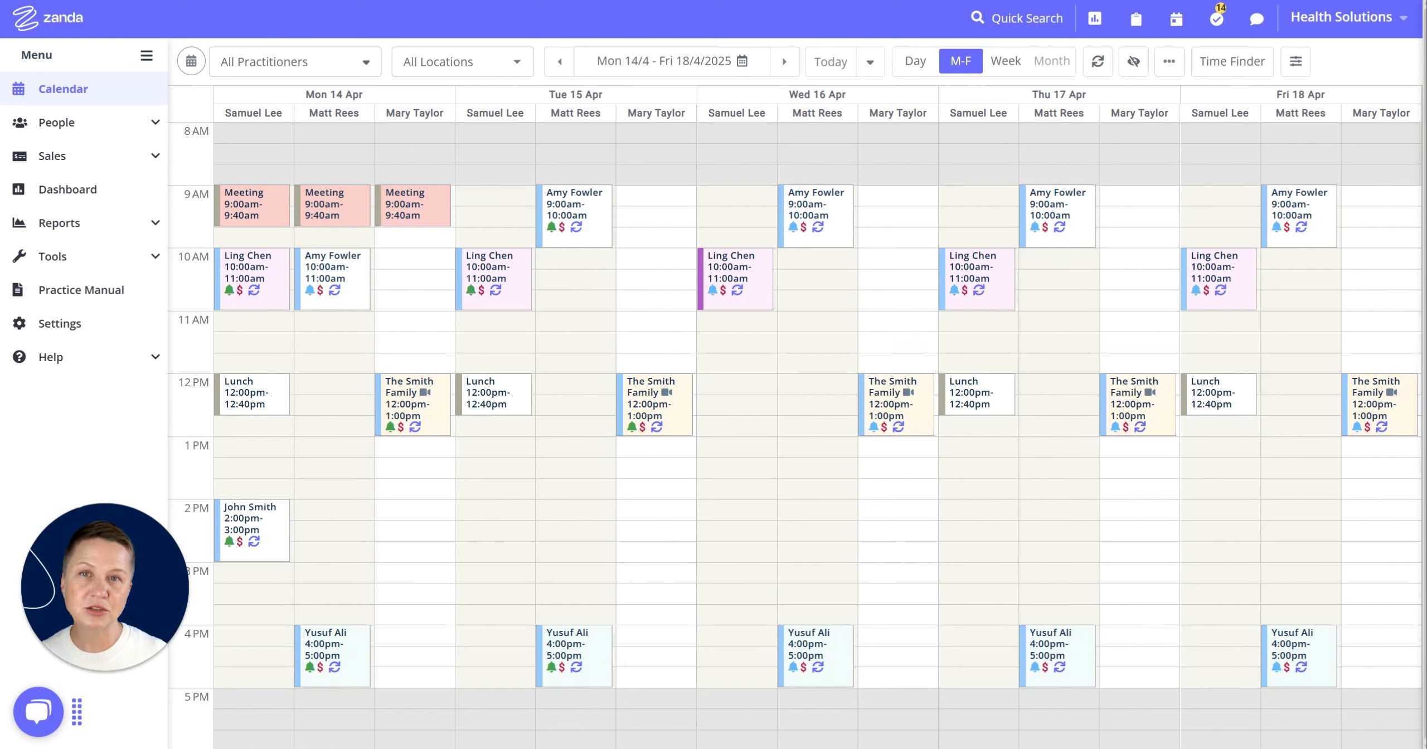
click(268, 210)
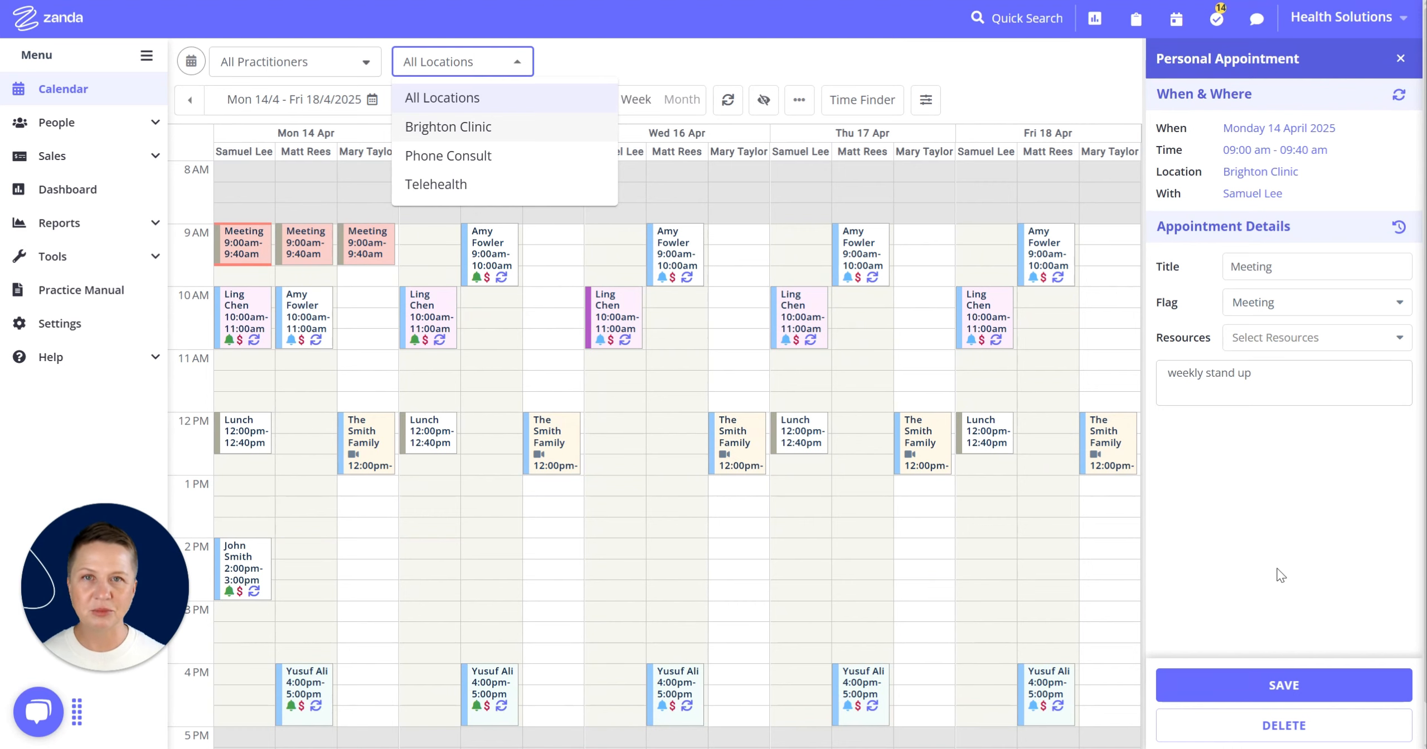
click(1401, 60)
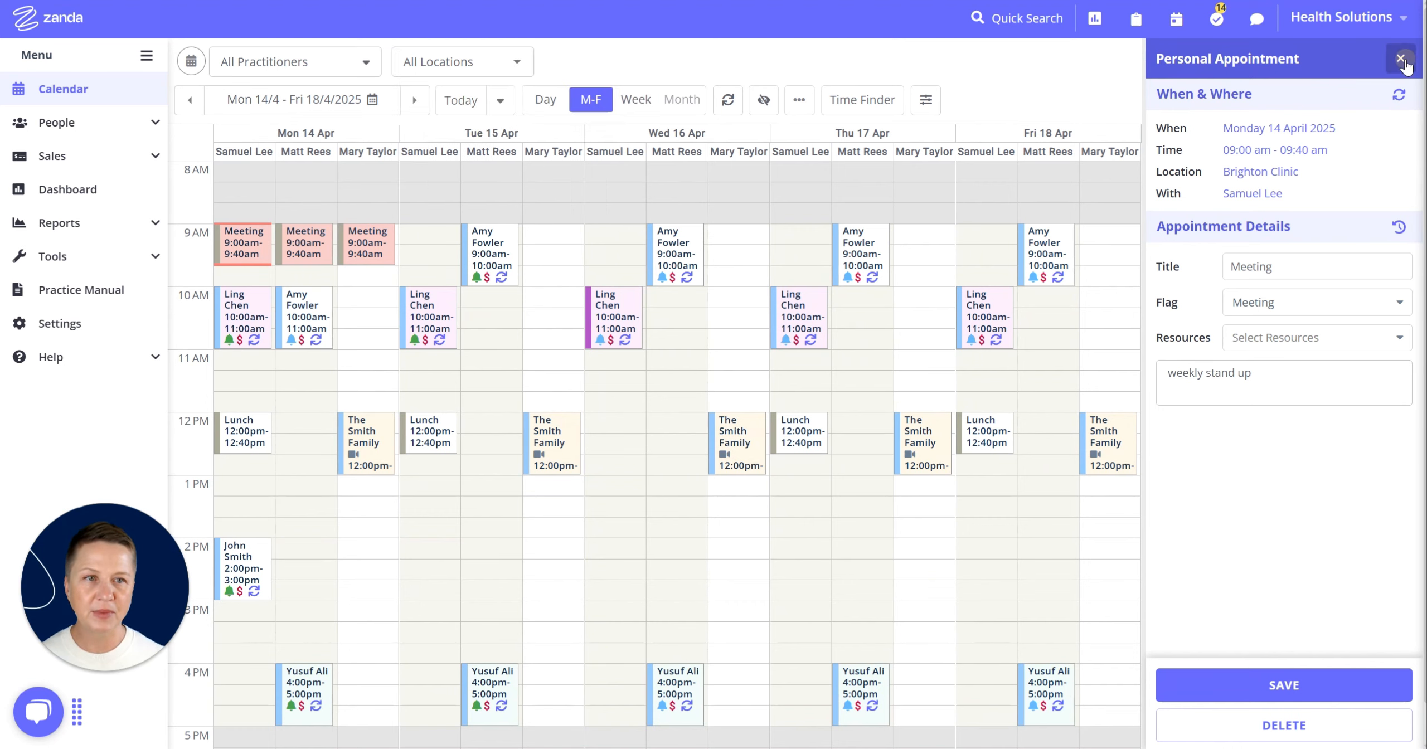
click(1401, 60)
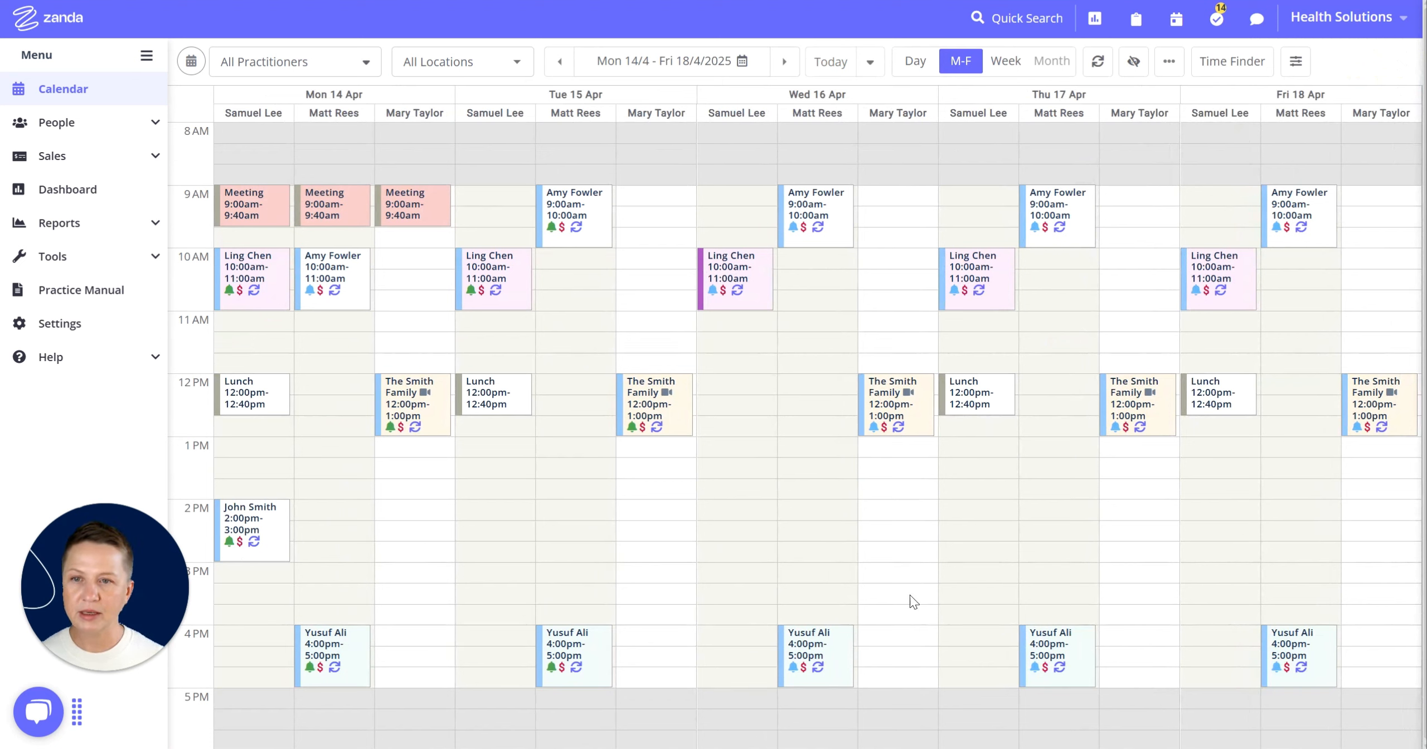
right_click(266, 411)
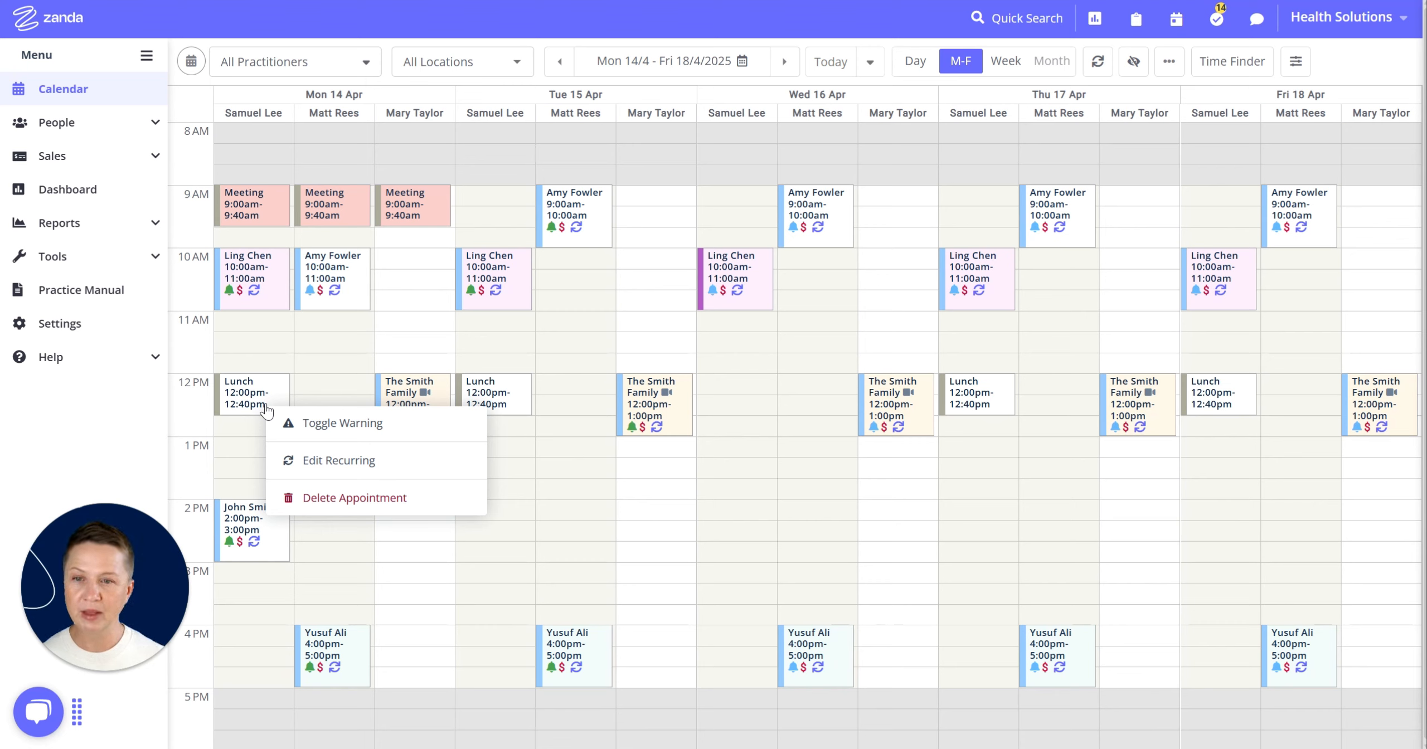
click(342, 423)
mouse_move(273, 409)
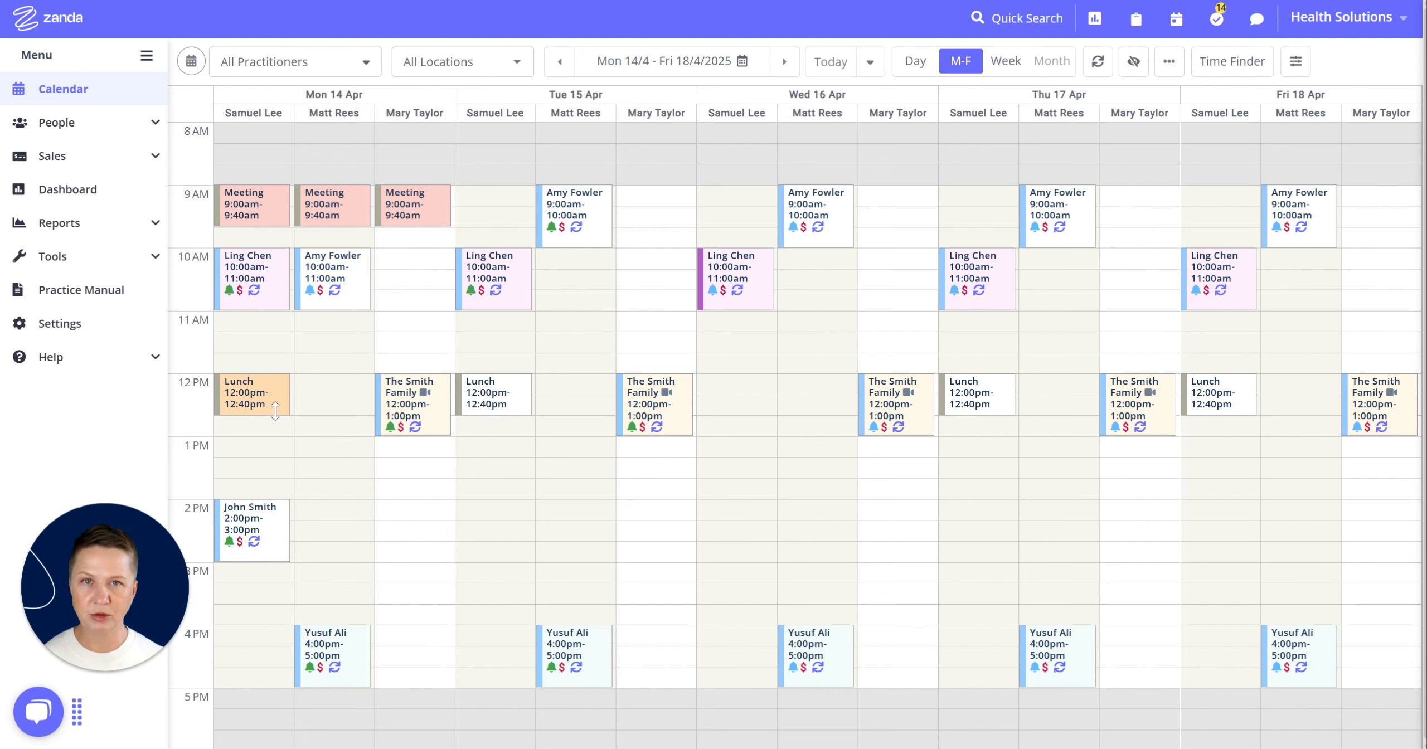
- Toggle the warning on that Monday Lunch appointment off again
right_click(252, 400)
click(287, 409)
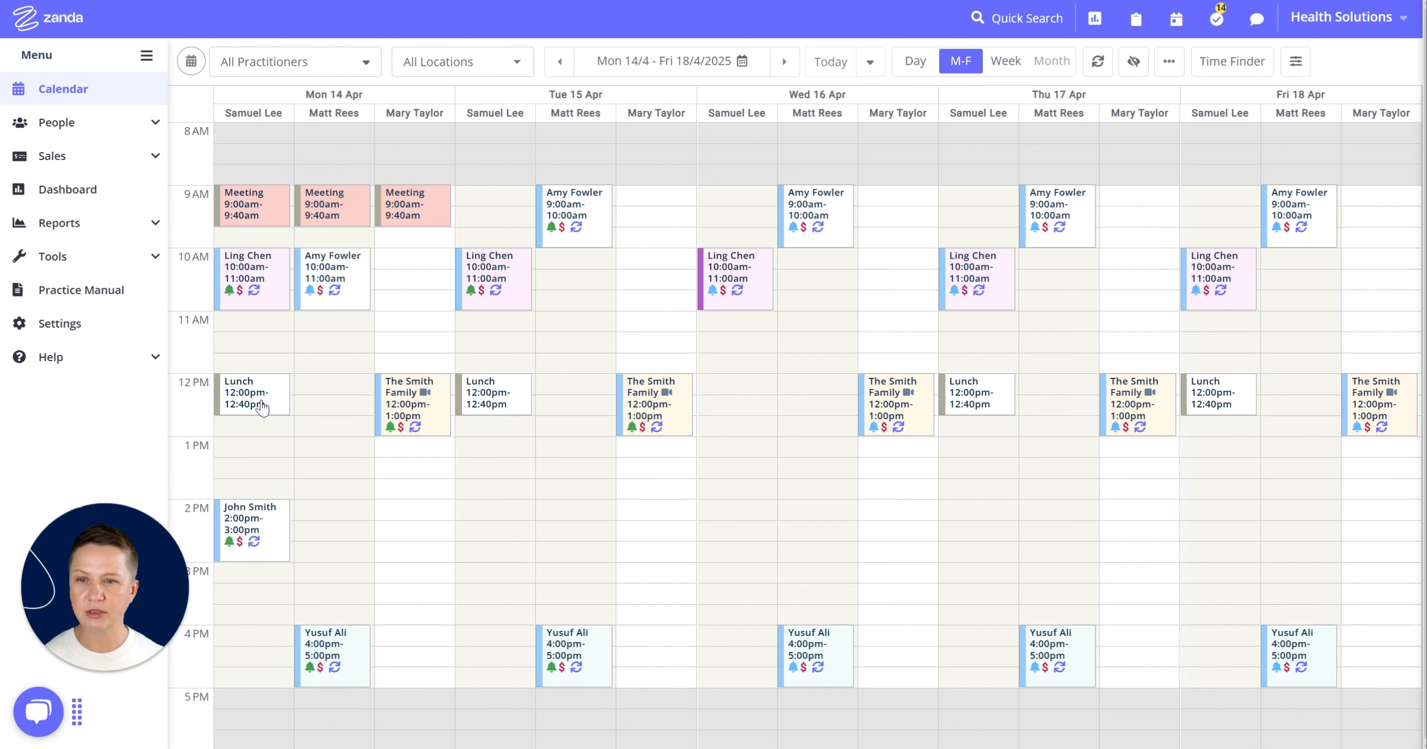
- Open the Lunch appointment's context menu, dismiss it, and preview the appointment's summary details
right_click(261, 404)
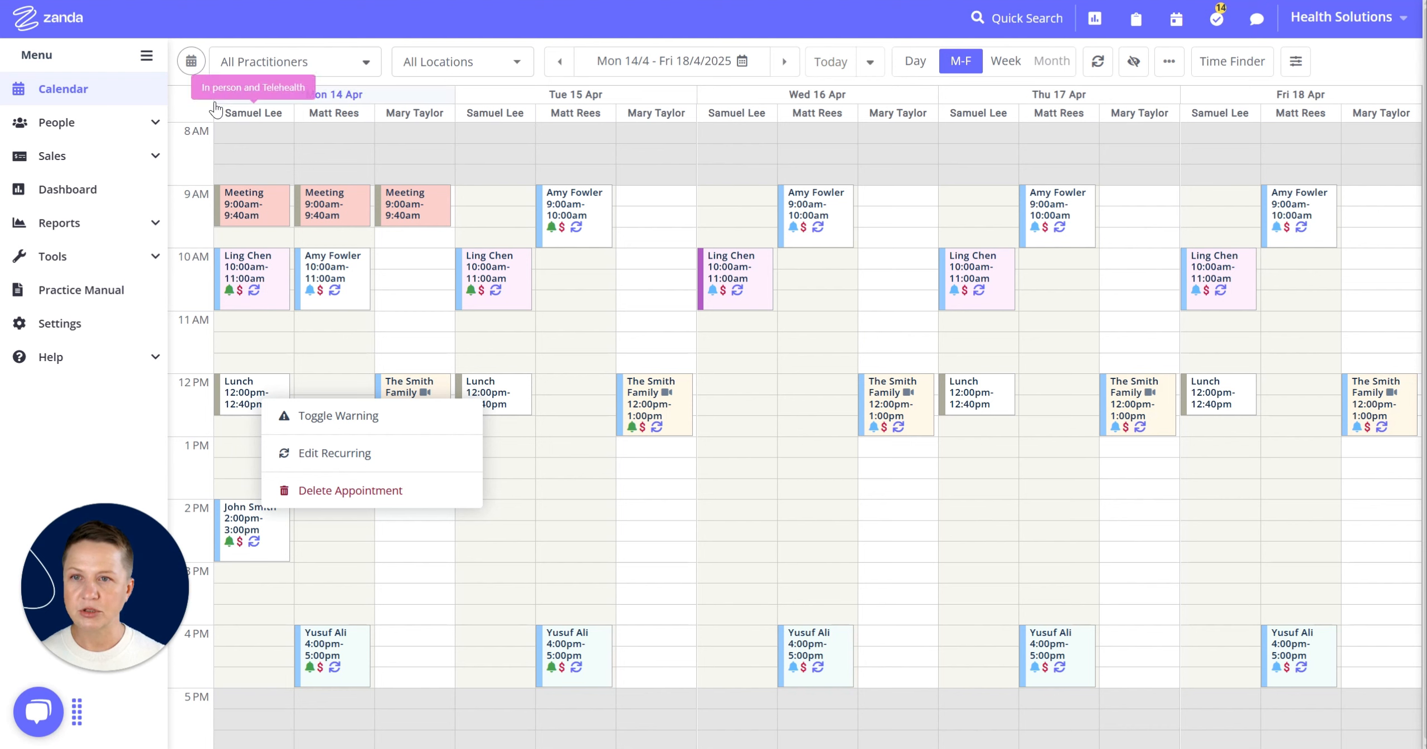
click(234, 14)
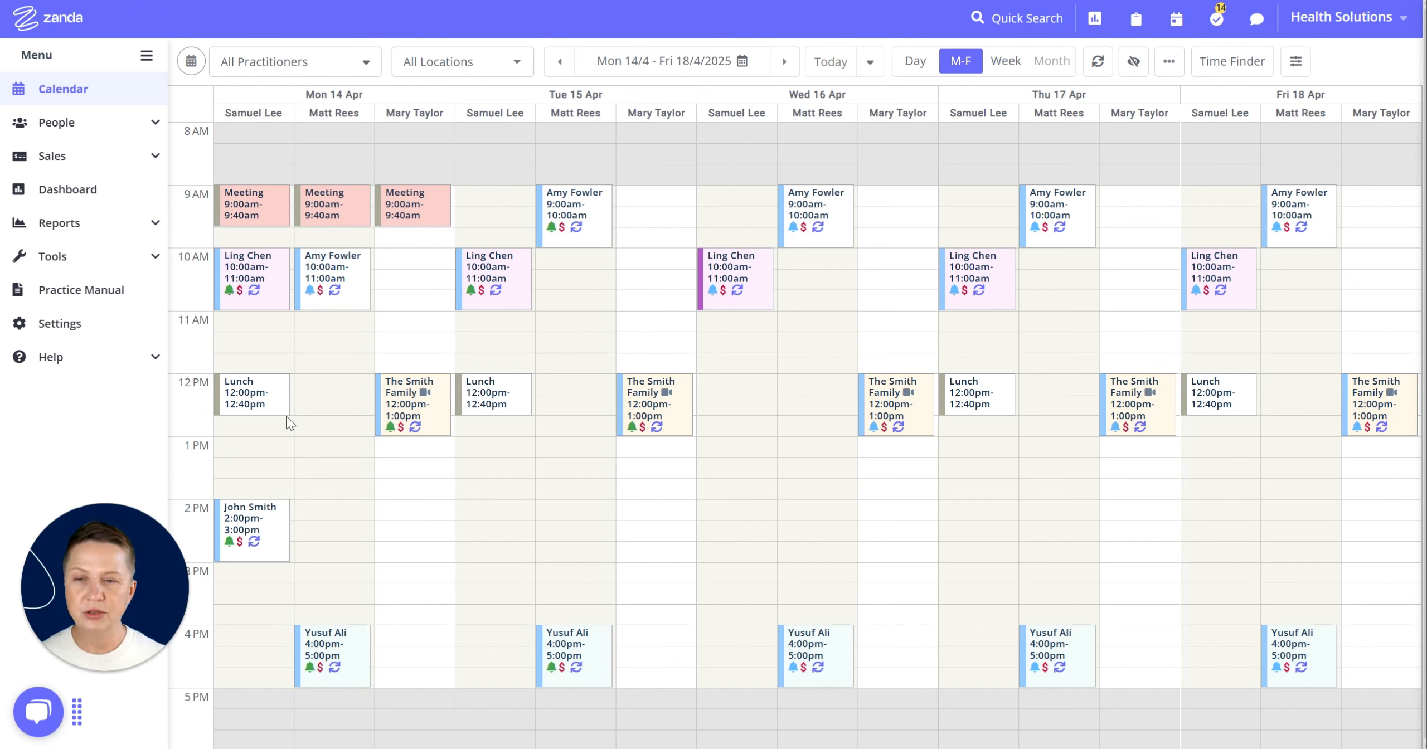
click(248, 401)
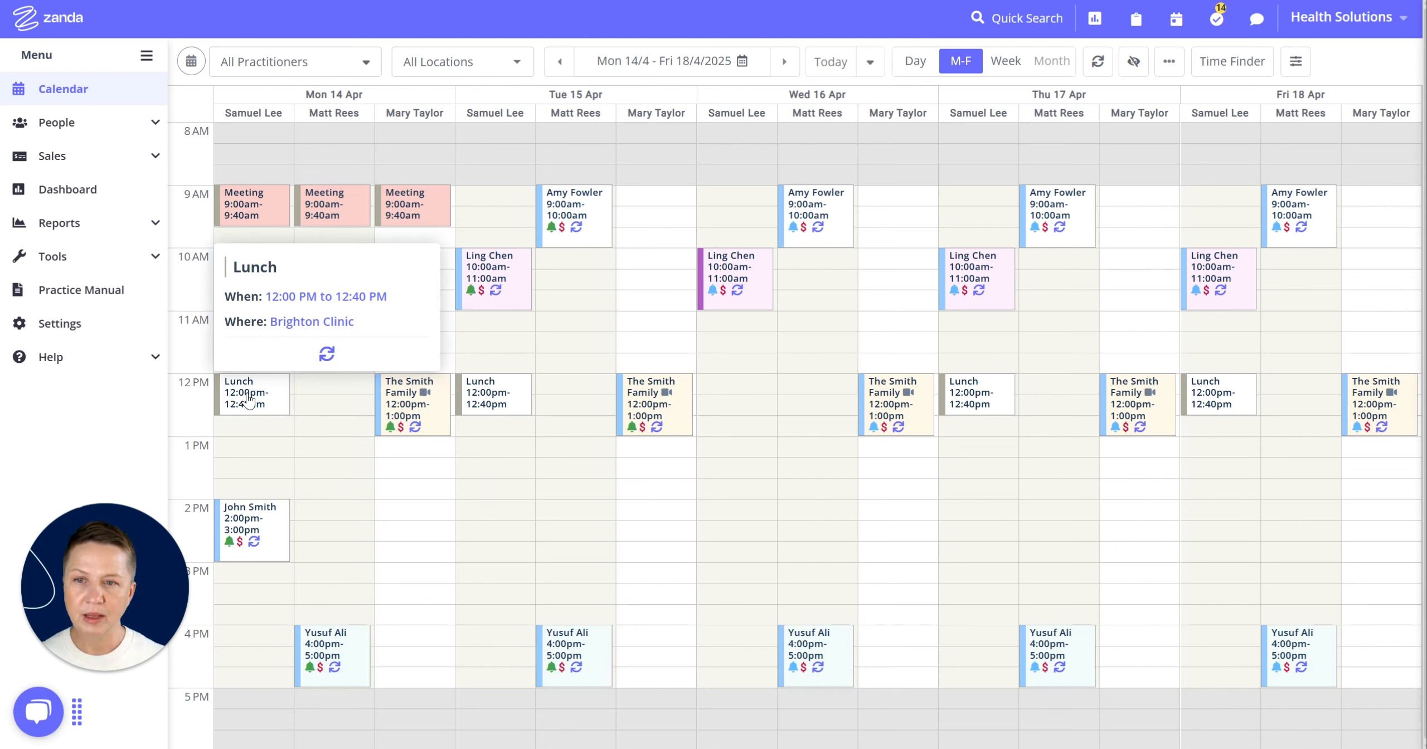